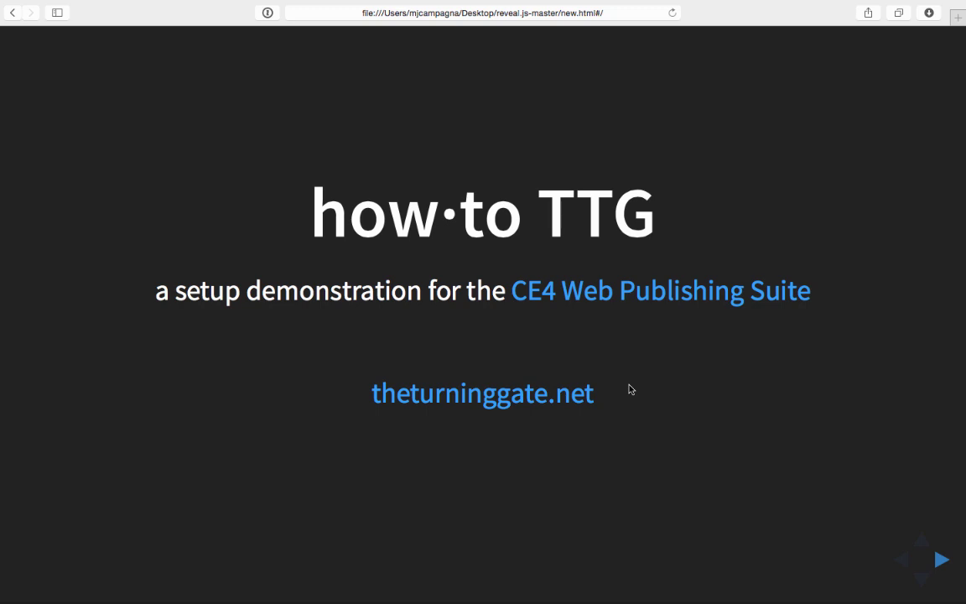
{"action": "key", "text": "super+Tab"}
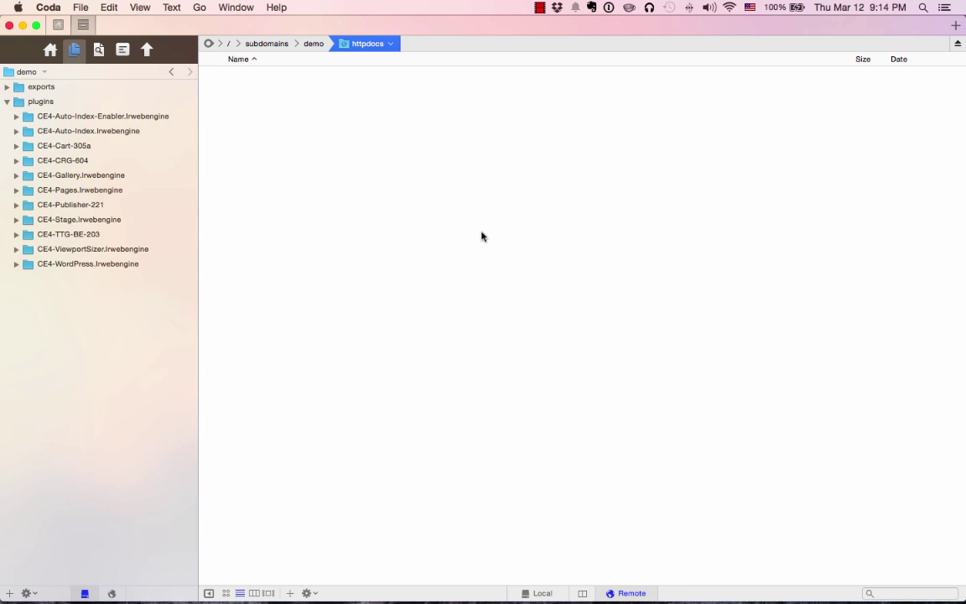
{"action": "left_click", "coordinate": [89, 122]}
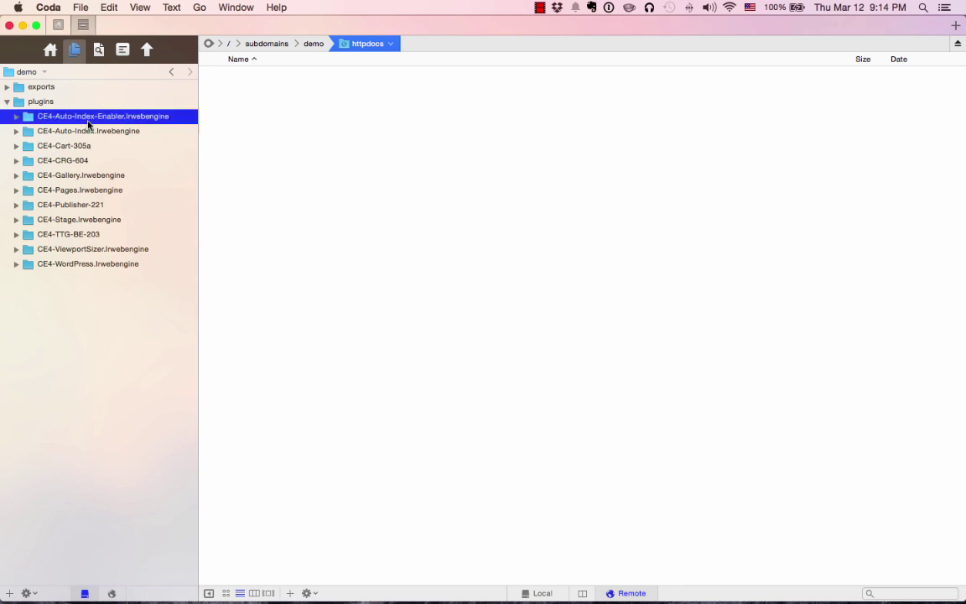
{"action": "left_click", "coordinate": [89, 264], "text": "shift"}
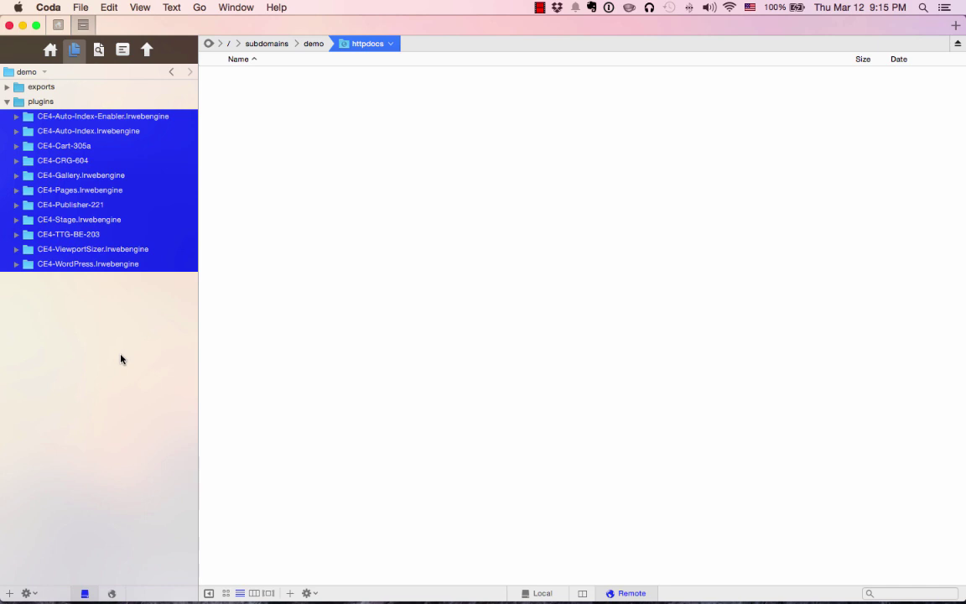
{"action": "left_click", "coordinate": [115, 347]}
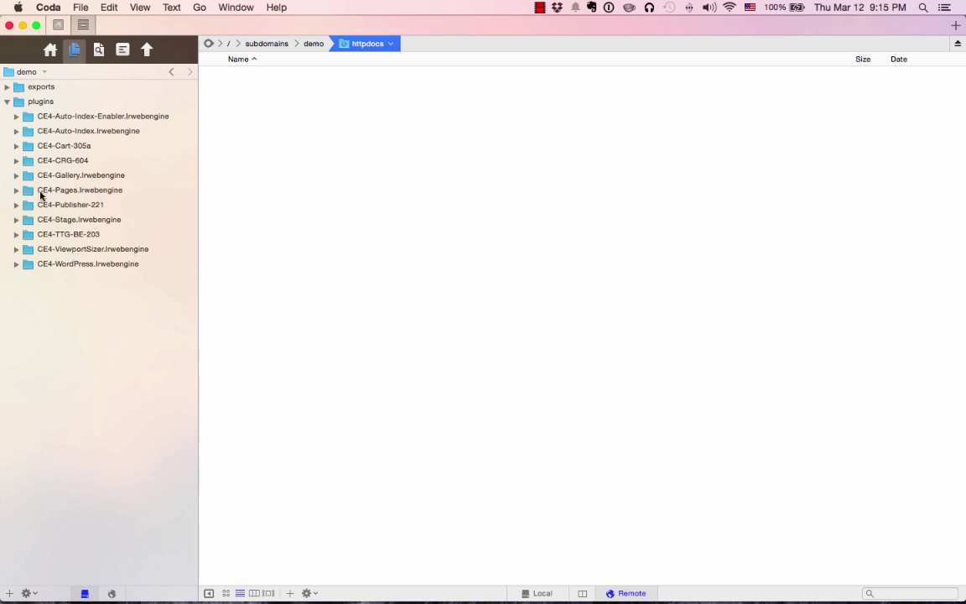
Advance the Safari slideshow to the INSTALL .lrwebengine PACKAGES slide, then return to Coda.
{"action": "key", "text": "super+Tab"}
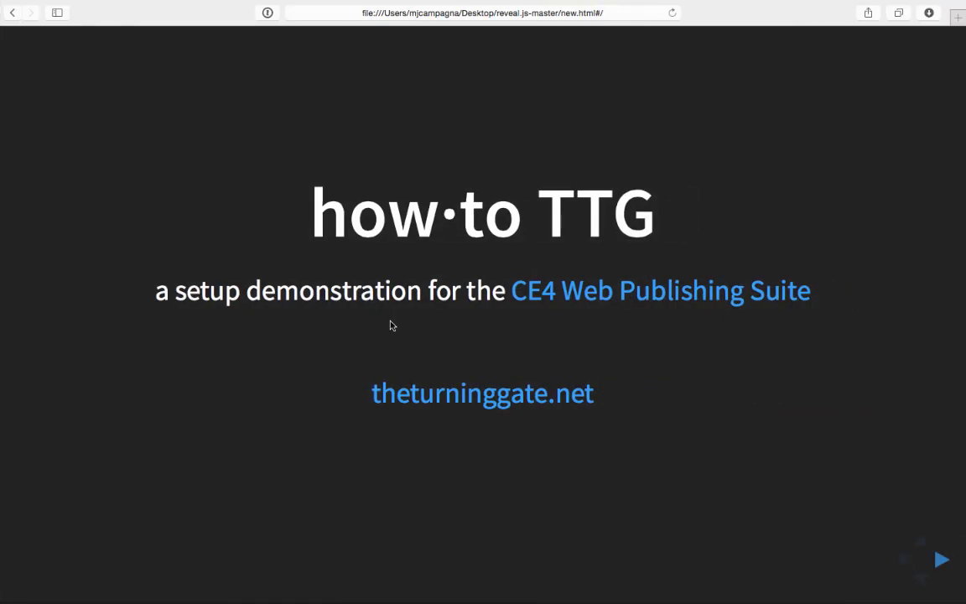
{"action": "key", "text": "Right"}
{"action": "double_click", "coordinate": [498, 209]}
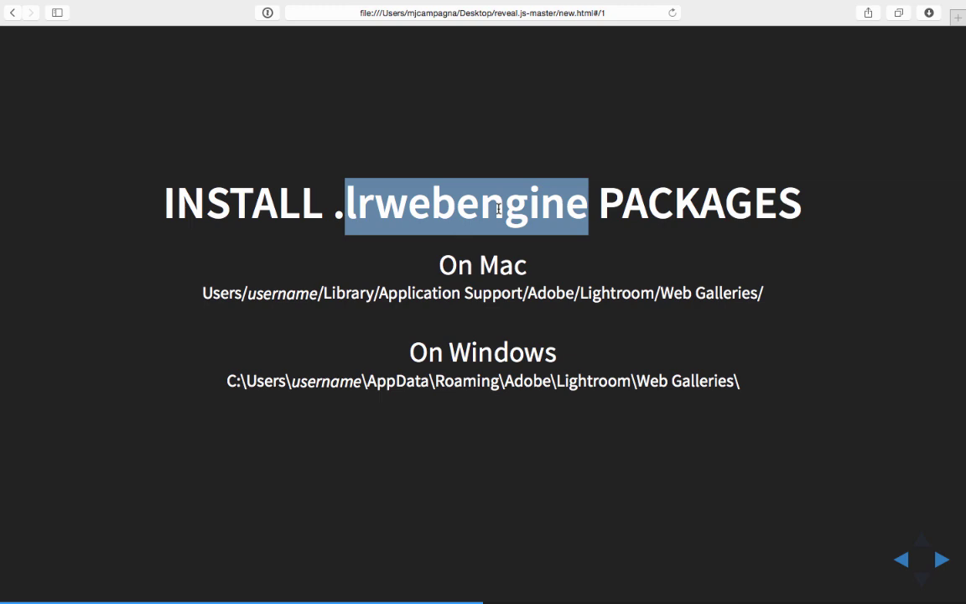
{"action": "key", "text": "super+Tab"}
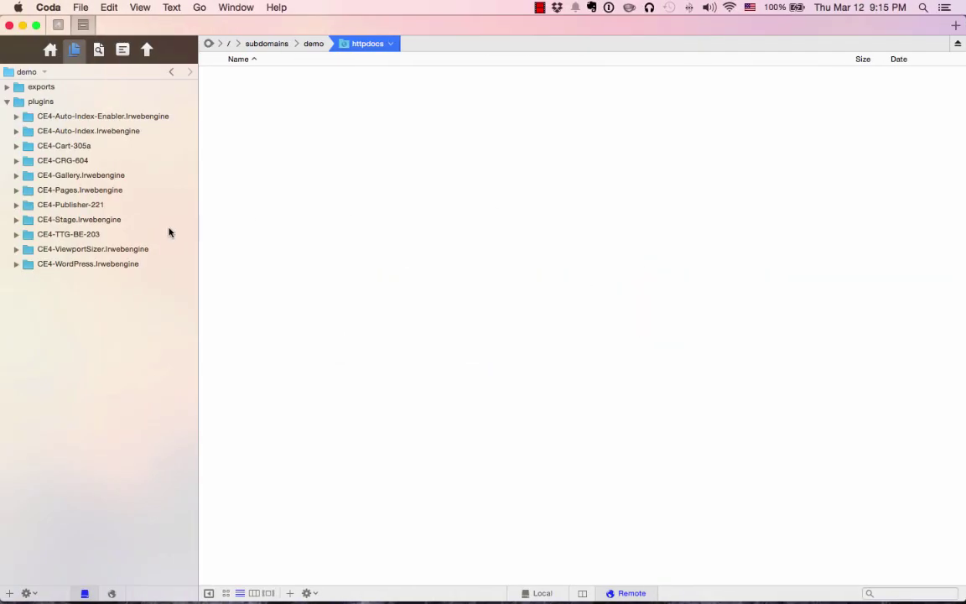
Multi-select all eight CE4 .lrwebengine folders, expanding CE4-CRG-604 to include CE4-CRG.lrwebengine.
{"action": "left_click", "coordinate": [104, 122]}
{"action": "left_click", "coordinate": [92, 131], "text": "super"}
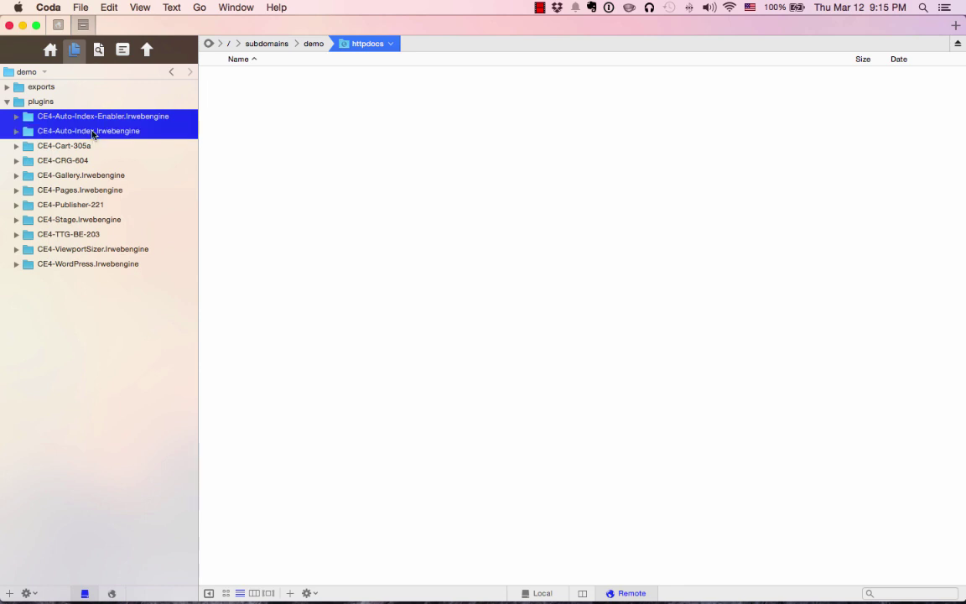
{"action": "left_click", "coordinate": [16, 160]}
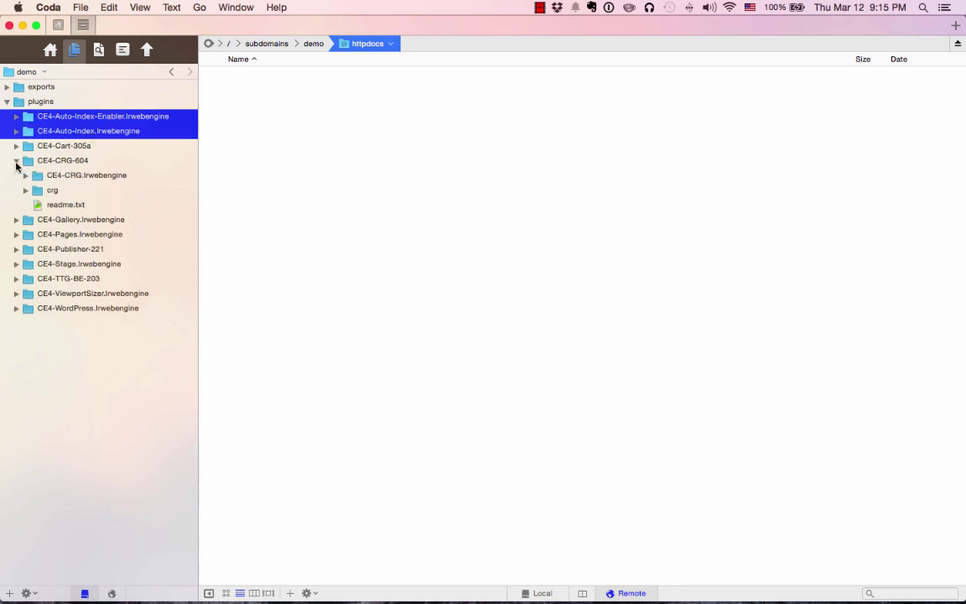
{"action": "left_click", "coordinate": [86, 175], "text": "super"}
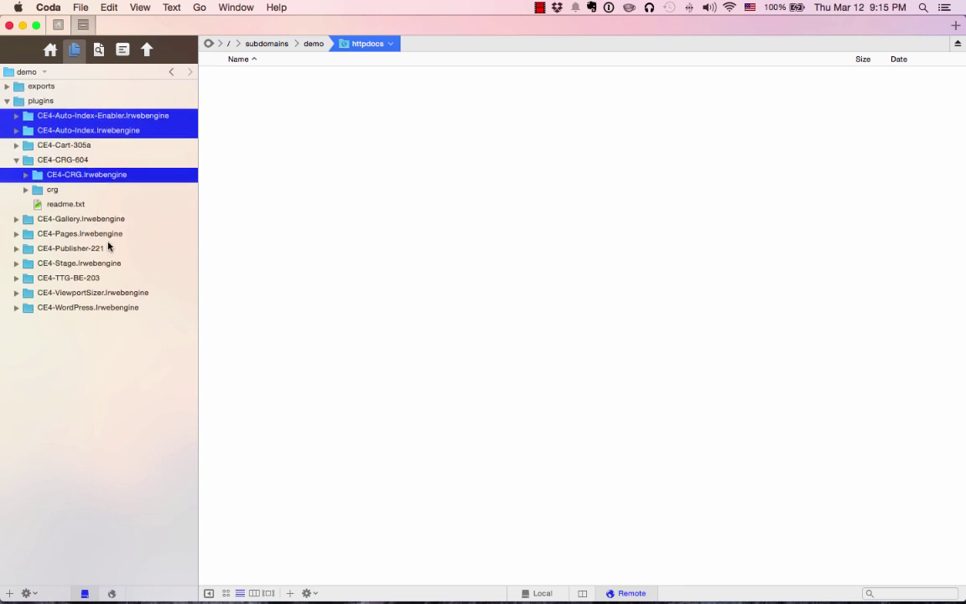
{"action": "left_click", "coordinate": [68, 220], "text": "super"}
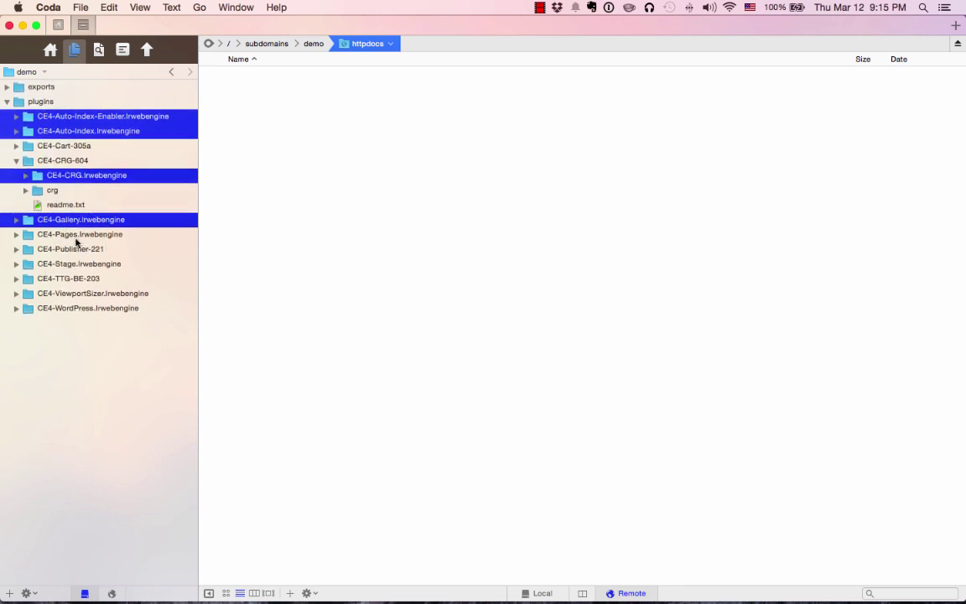
{"action": "left_click", "coordinate": [72, 235], "text": "super"}
{"action": "left_click", "coordinate": [72, 263], "text": "super"}
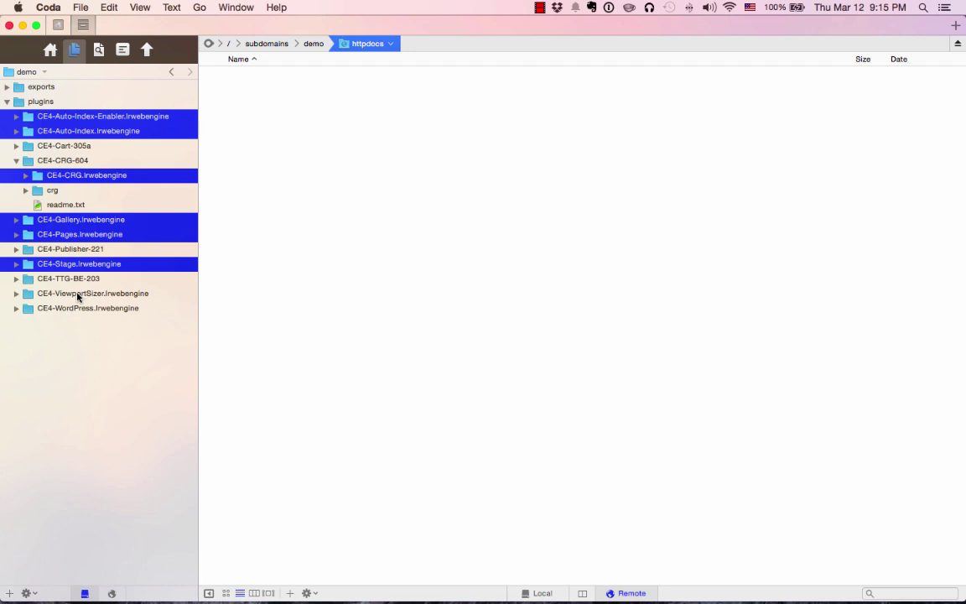
{"action": "left_click", "coordinate": [79, 295], "text": "super"}
{"action": "left_click", "coordinate": [67, 310], "text": "super"}
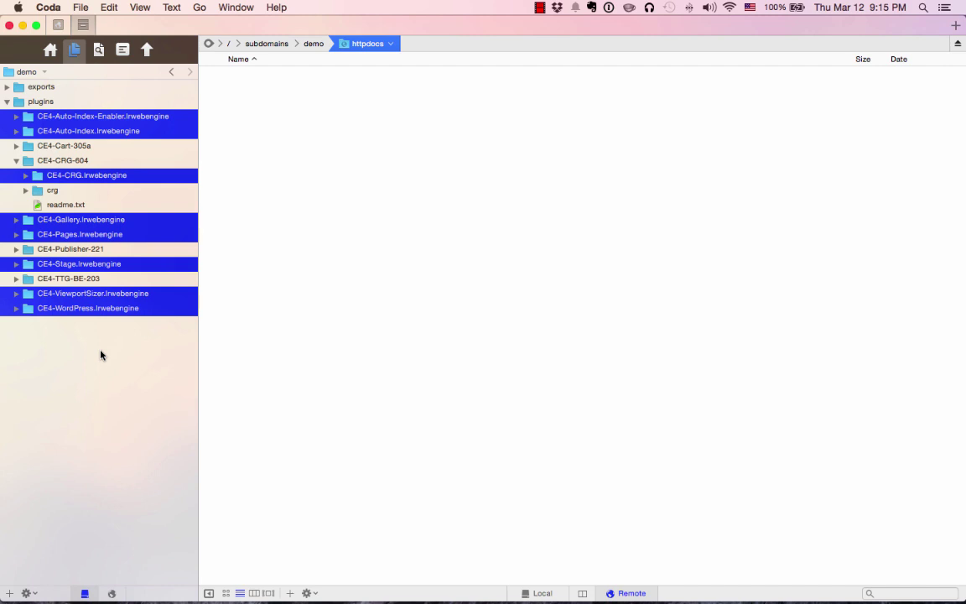
{"action": "key", "text": "super+Tab"}
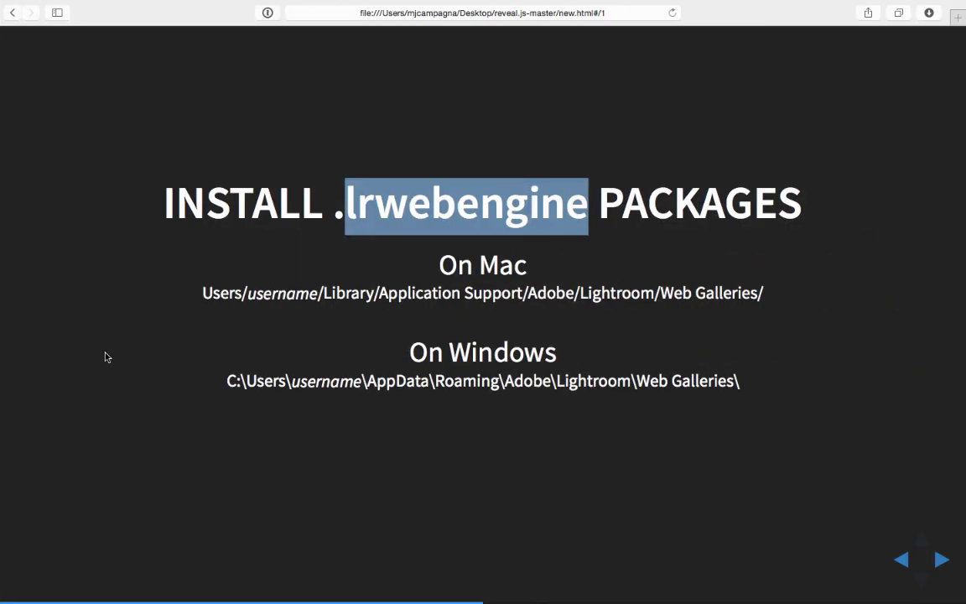
{"action": "left_click", "coordinate": [118, 339]}
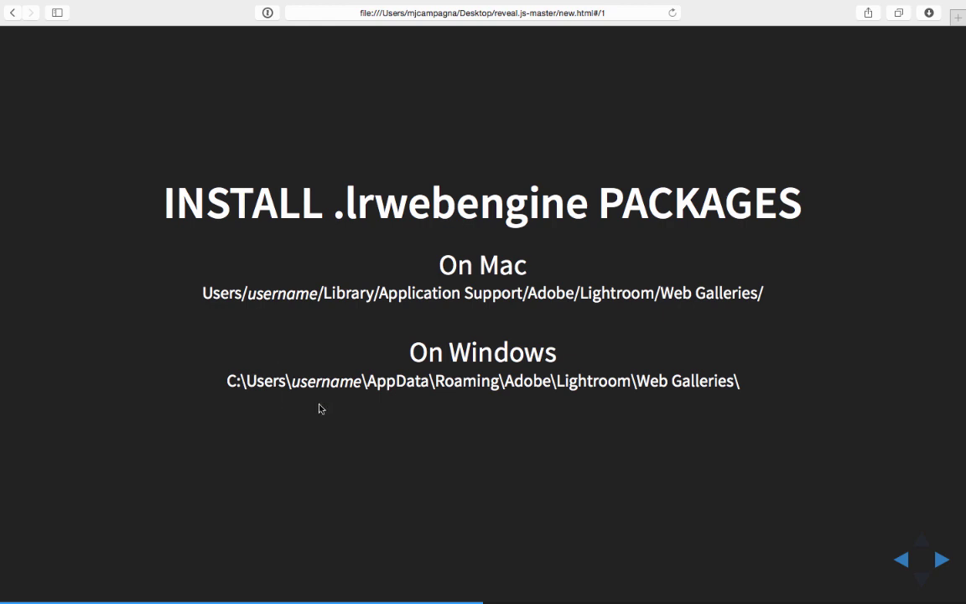
{"action": "left_click_drag", "start_coordinate": [202, 292], "coordinate": [763, 292]}
{"action": "left_click", "coordinate": [717, 339]}
{"action": "left_click_drag", "start_coordinate": [226, 381], "coordinate": [779, 382]}
{"action": "left_click", "coordinate": [634, 384]}
{"action": "key", "text": "super+Tab"}
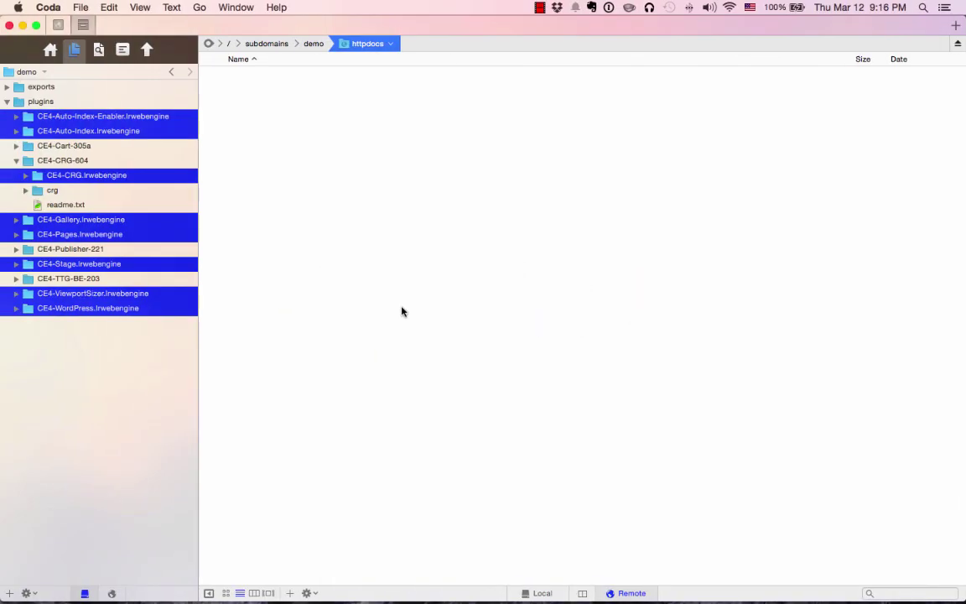
{"action": "key", "text": "super+Tab"}
Copy the eight CE4 .lrwebengine folders into Library/Application Support/Adobe/Lightroom/Web Galleries.
{"action": "left_click", "coordinate": [573, 312]}
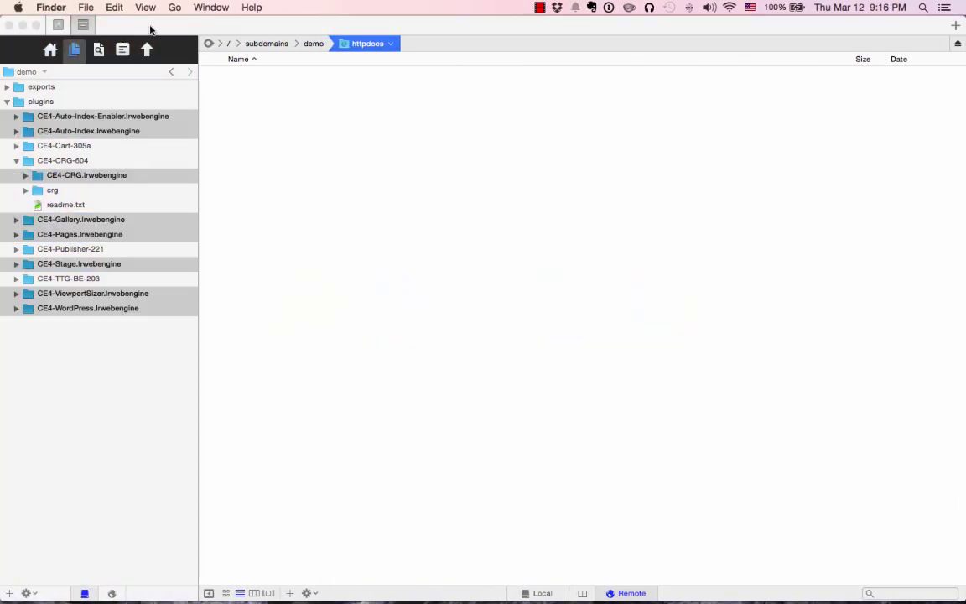
{"action": "left_click", "coordinate": [175, 8]}
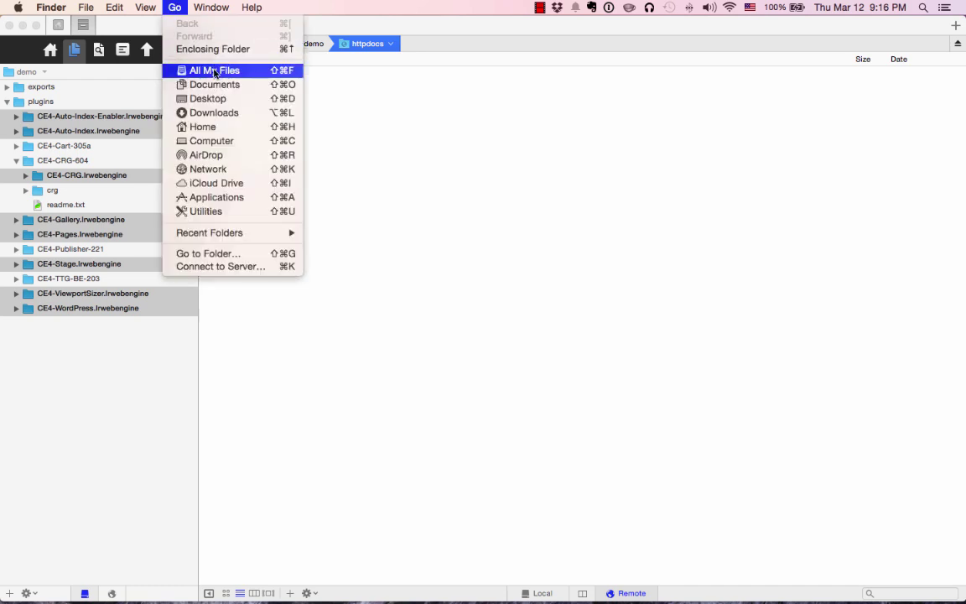
{"action": "key", "text": "alt"}
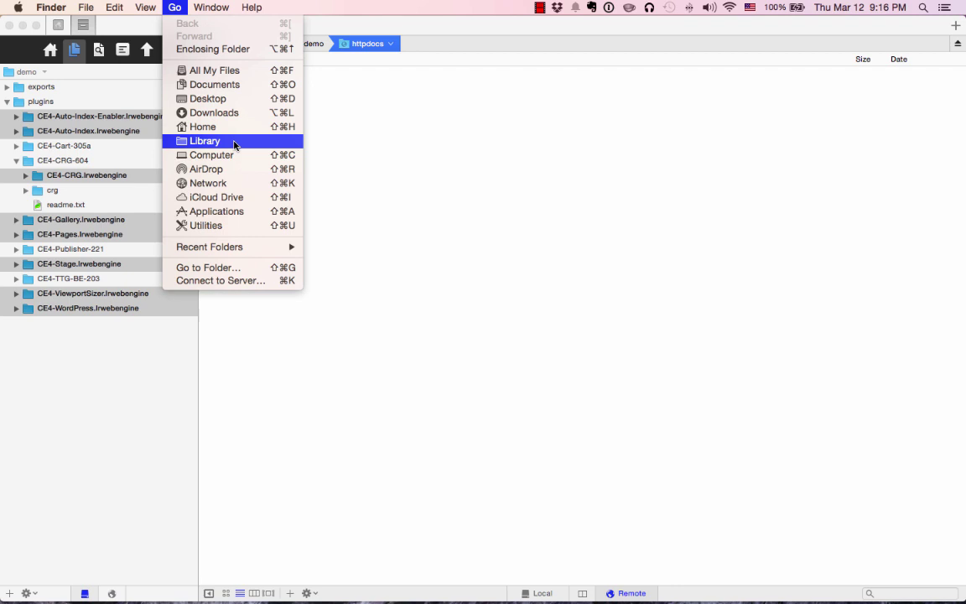
{"action": "left_click", "coordinate": [235, 145]}
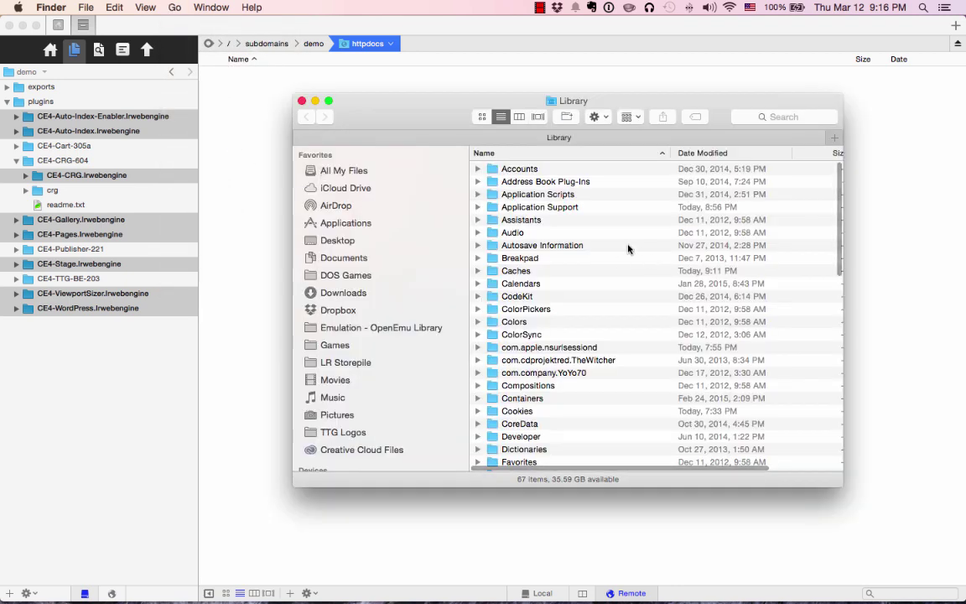
{"action": "double_click", "coordinate": [555, 207]}
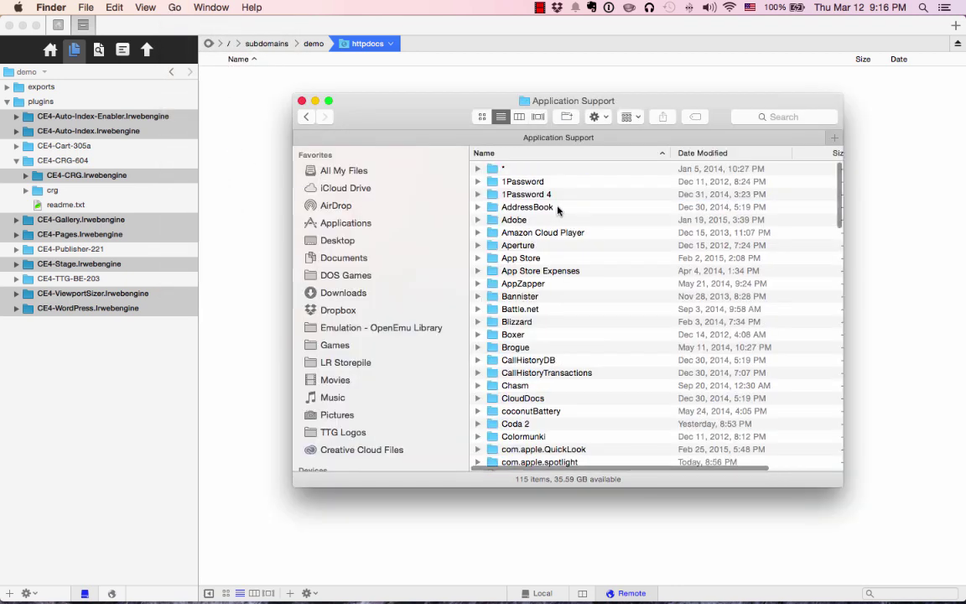
{"action": "double_click", "coordinate": [524, 220]}
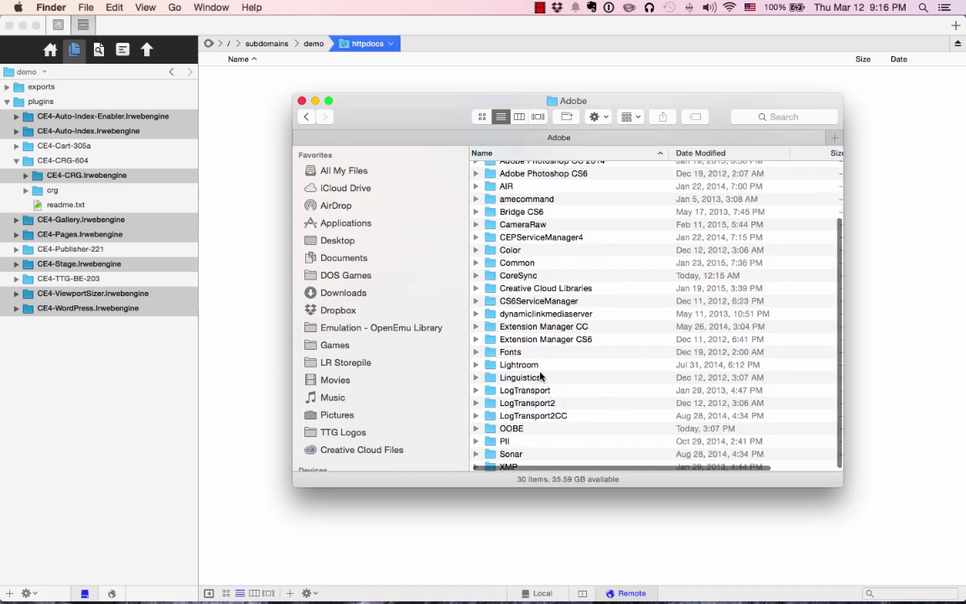
{"action": "double_click", "coordinate": [539, 368]}
{"action": "left_click", "coordinate": [566, 451]}
{"action": "double_click", "coordinate": [566, 451]}
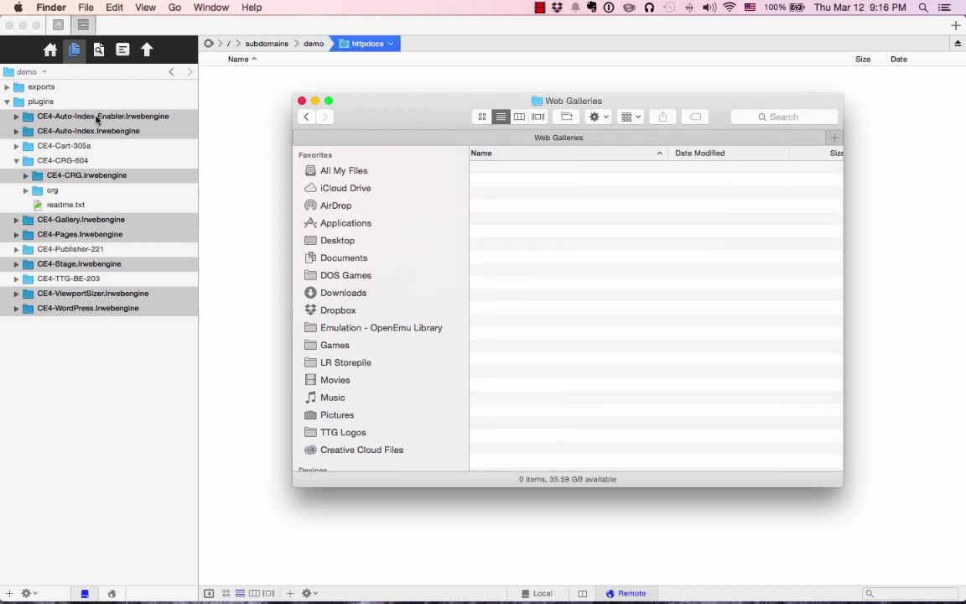
{"action": "left_click_drag", "start_coordinate": [96, 118], "coordinate": [575, 252]}
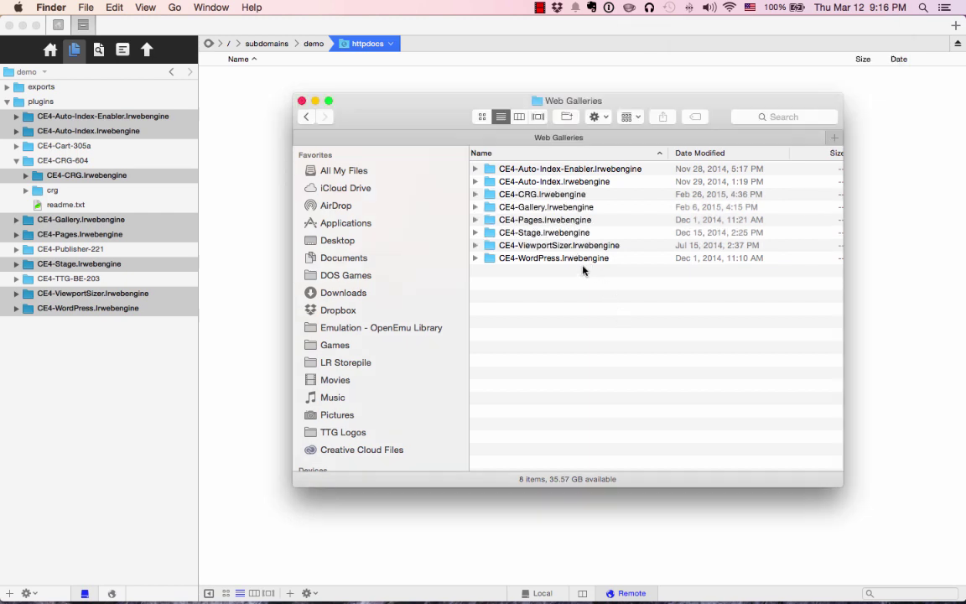
Launch Lightroom 5 and list the CE4 layout styles in the Web module.
{"action": "mouse_move", "coordinate": [374, 597]}
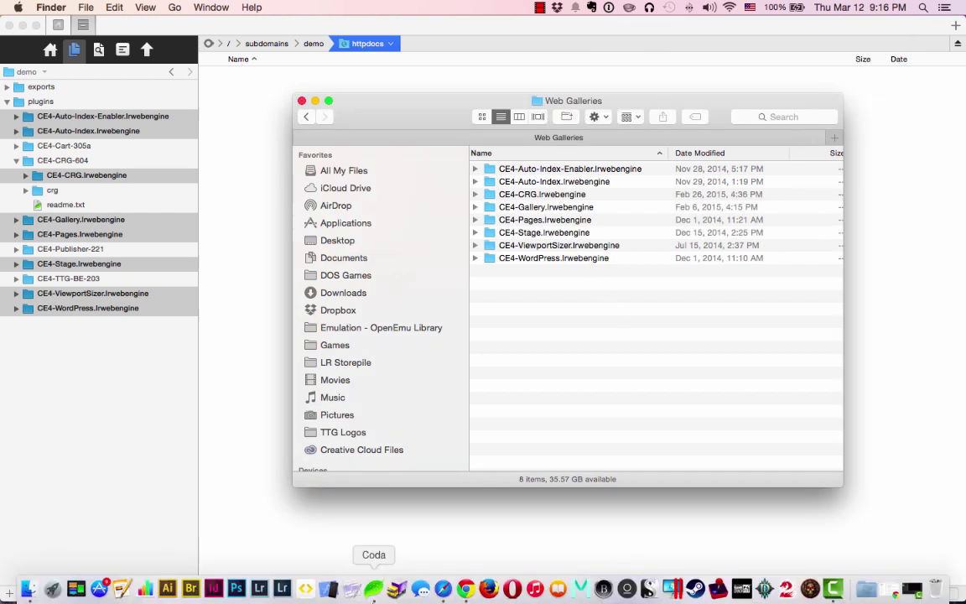
{"action": "left_click", "coordinate": [281, 594]}
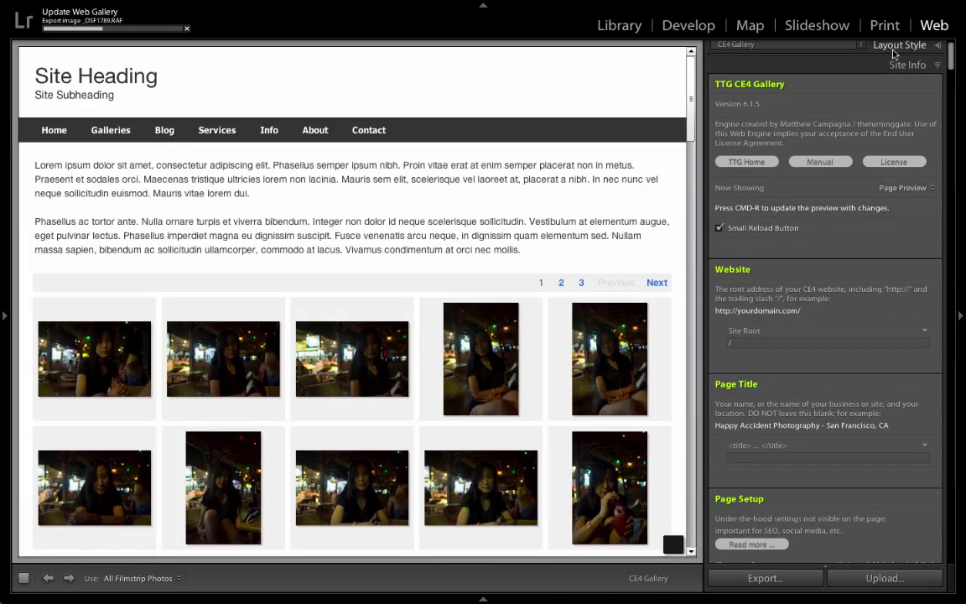
{"action": "left_click", "coordinate": [897, 48]}
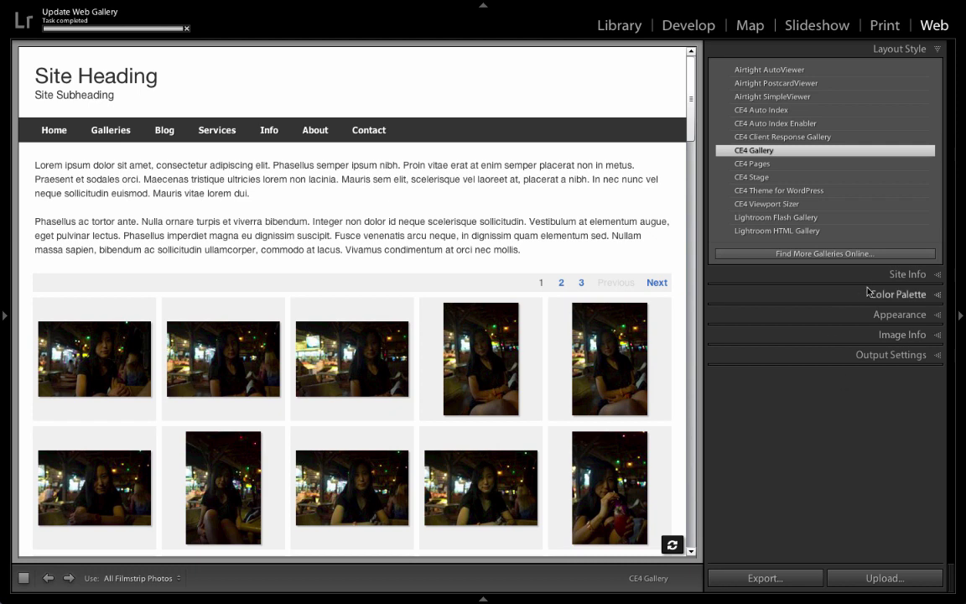
Turn off Solo Mode for the Web module panels and collapse the scrolled-through settings group.
{"action": "left_click", "coordinate": [907, 274]}
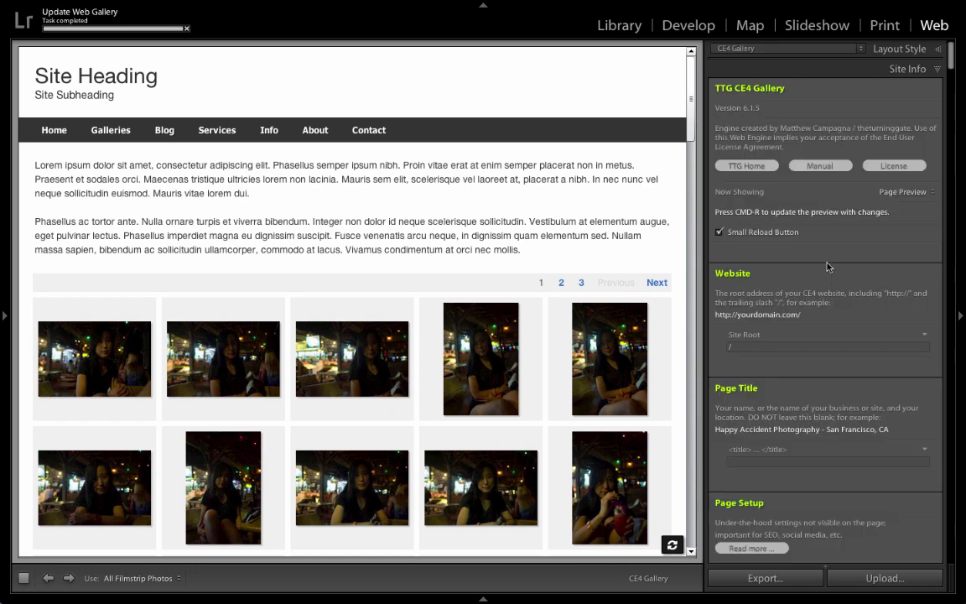
{"action": "right_click", "coordinate": [823, 74]}
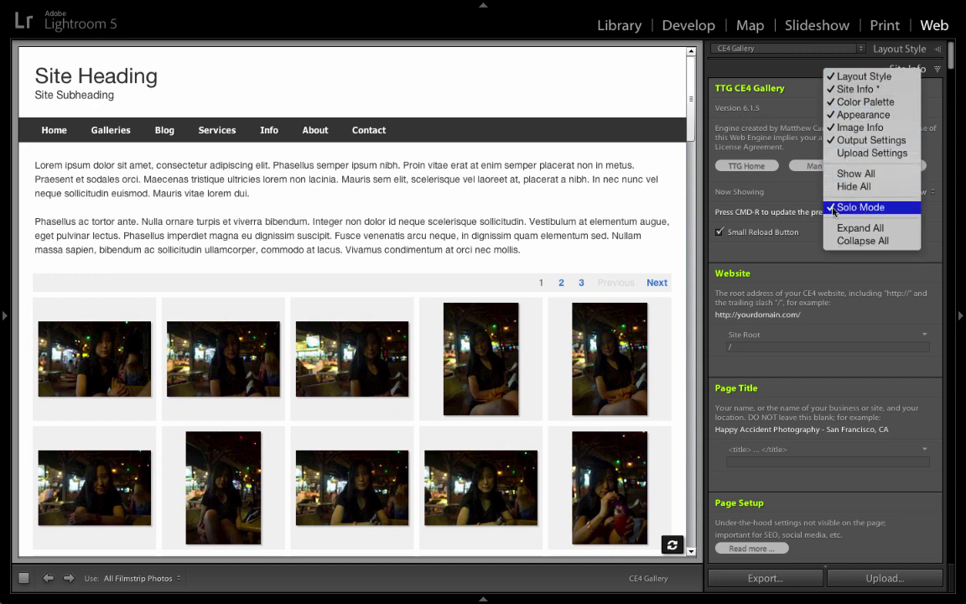
{"action": "left_click", "coordinate": [833, 208]}
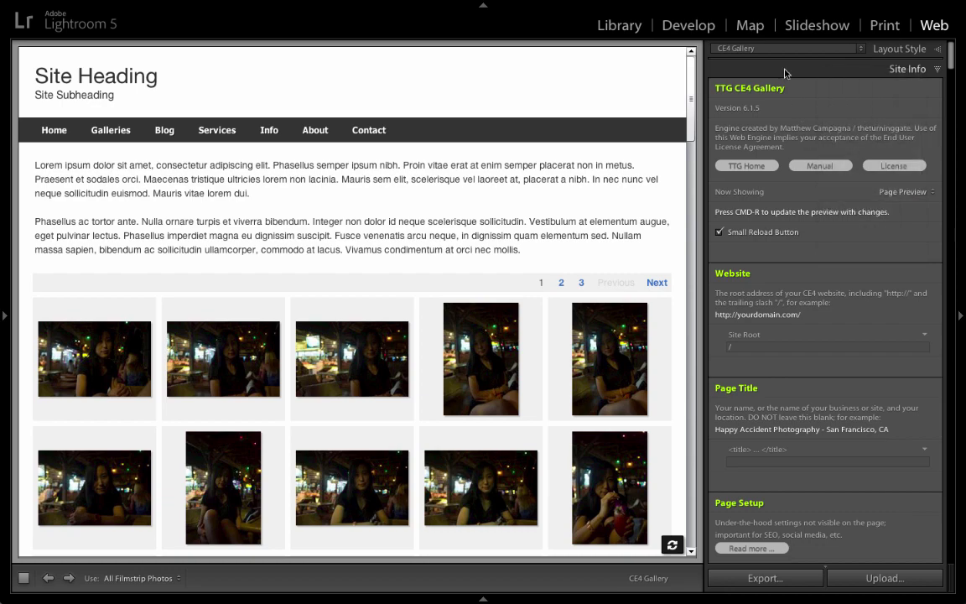
{"action": "scroll", "coordinate": [847, 100], "scroll_direction": "down", "scroll_amount": 20}
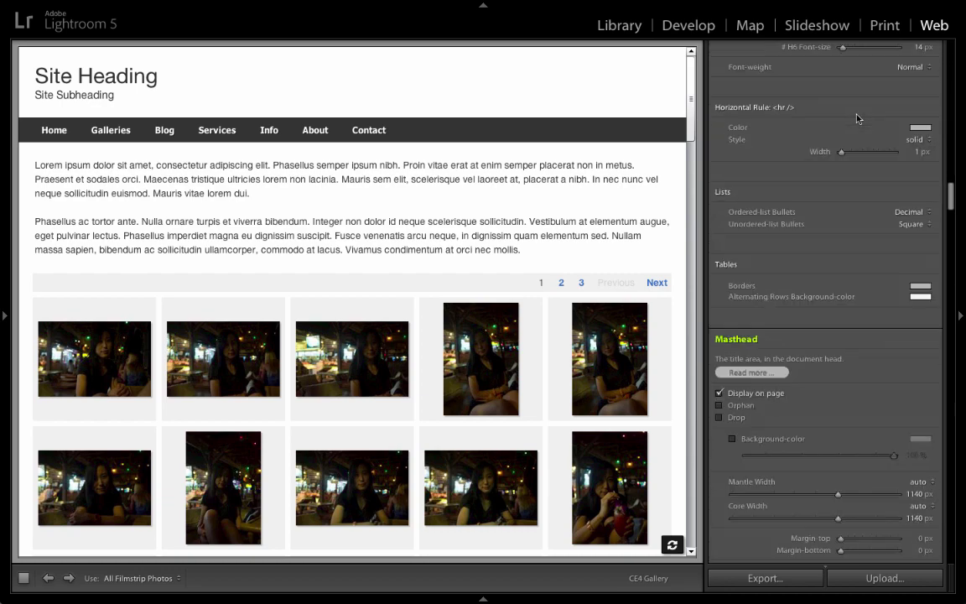
{"action": "scroll", "coordinate": [851, 145], "scroll_direction": "down", "scroll_amount": 20}
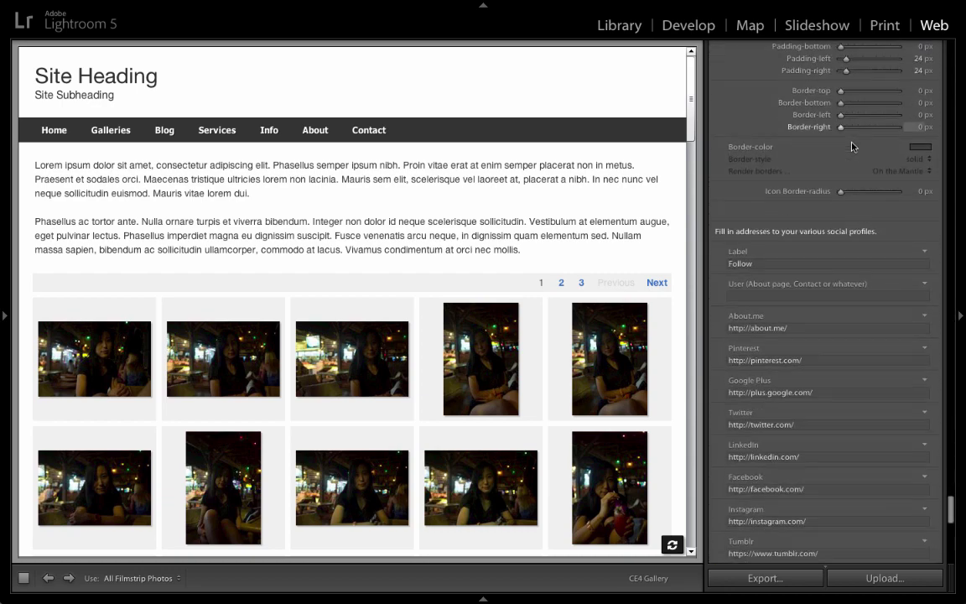
{"action": "left_click", "coordinate": [876, 492]}
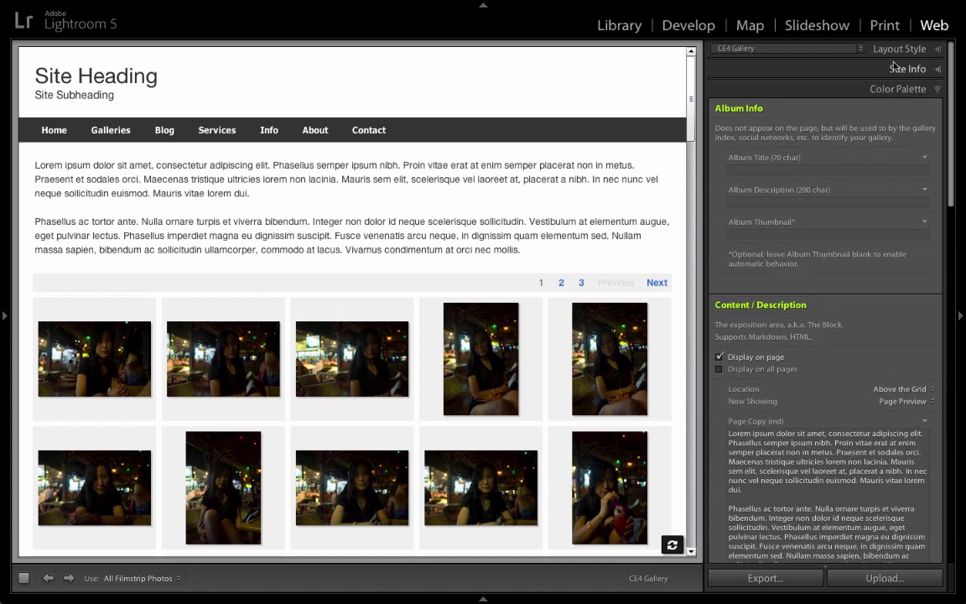
Review the CE4 Gallery's Site Info settings, then collapse the Site Info panel.
{"action": "left_click", "coordinate": [899, 69]}
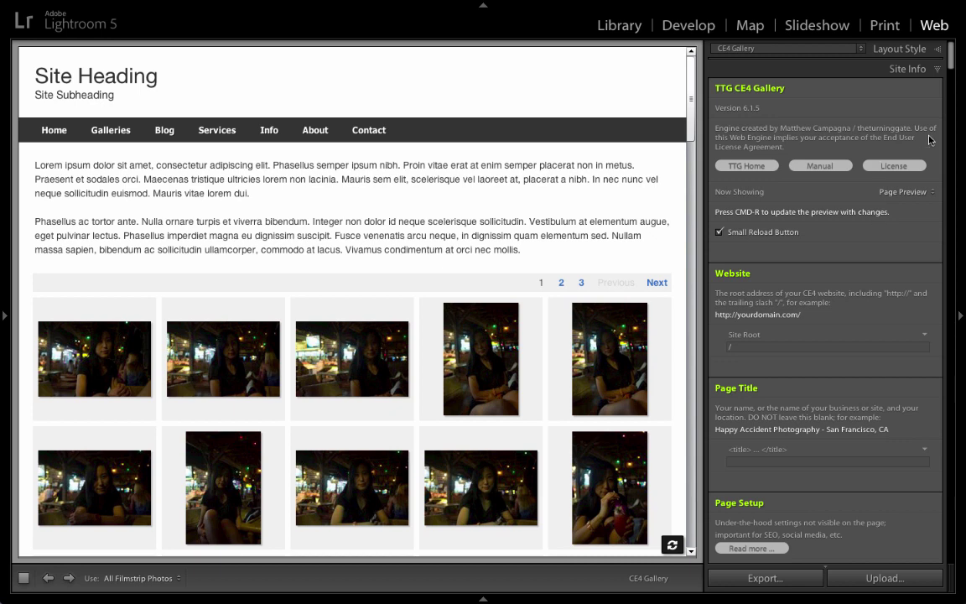
{"action": "scroll", "coordinate": [952, 65], "scroll_direction": "down", "scroll_amount": 5}
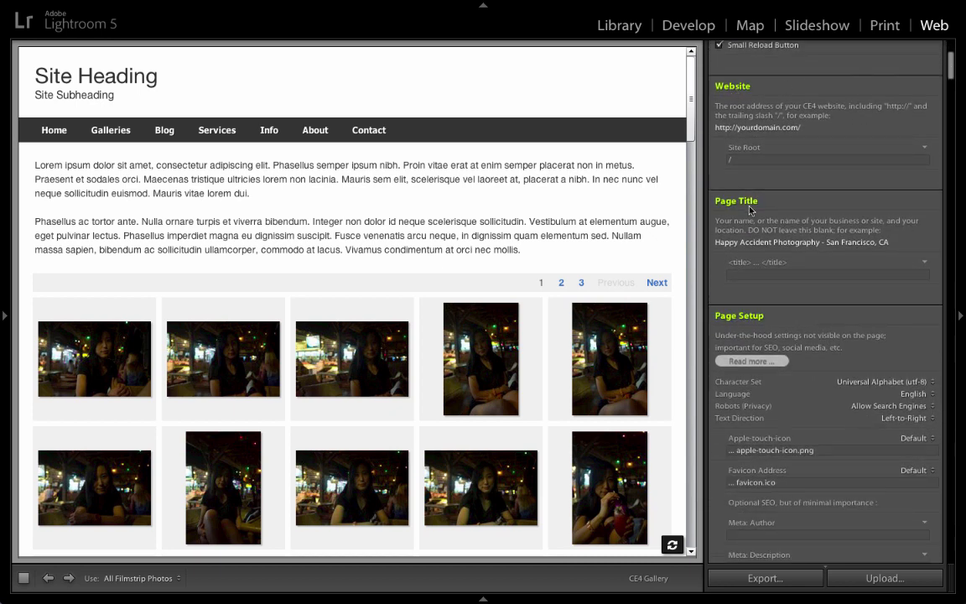
{"action": "scroll", "coordinate": [779, 245], "scroll_direction": "down", "scroll_amount": 4}
{"action": "scroll", "coordinate": [769, 312], "scroll_direction": "down", "scroll_amount": 10}
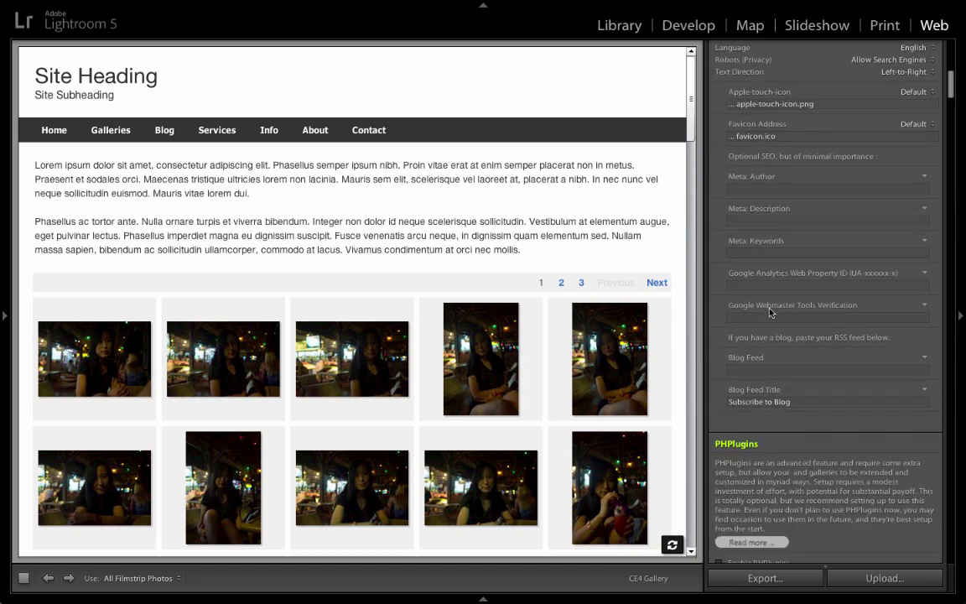
{"action": "scroll", "coordinate": [770, 311], "scroll_direction": "down", "scroll_amount": 7}
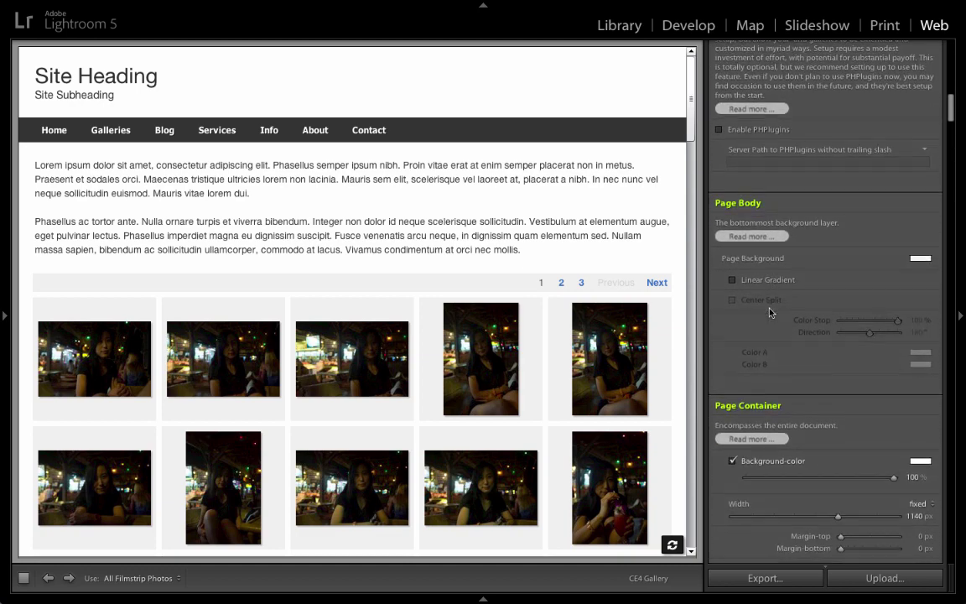
{"action": "scroll", "coordinate": [770, 312], "scroll_direction": "down", "scroll_amount": 6}
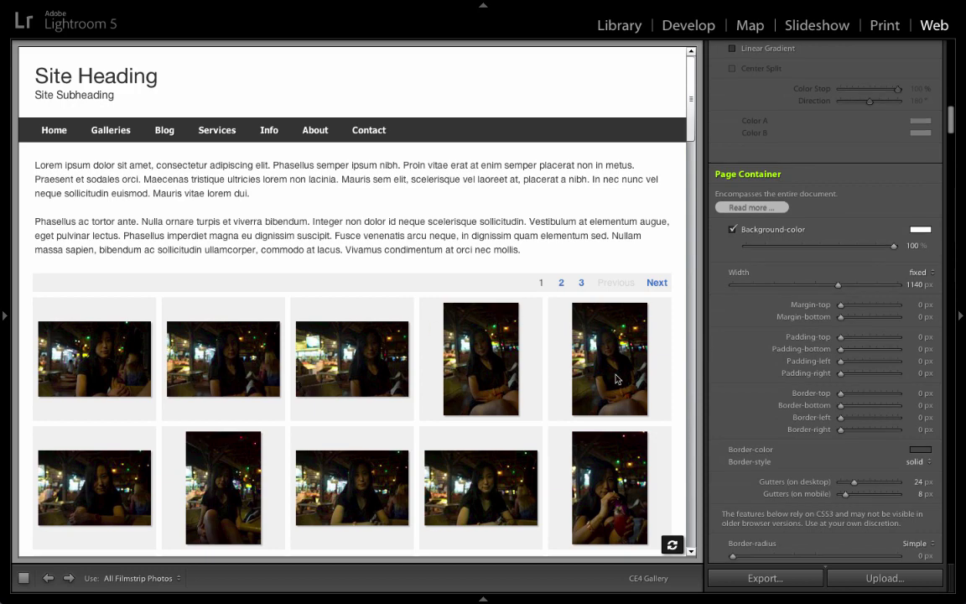
{"action": "scroll", "coordinate": [834, 312], "scroll_direction": "up", "scroll_amount": 15}
{"action": "scroll", "coordinate": [834, 313], "scroll_direction": "down", "scroll_amount": 1}
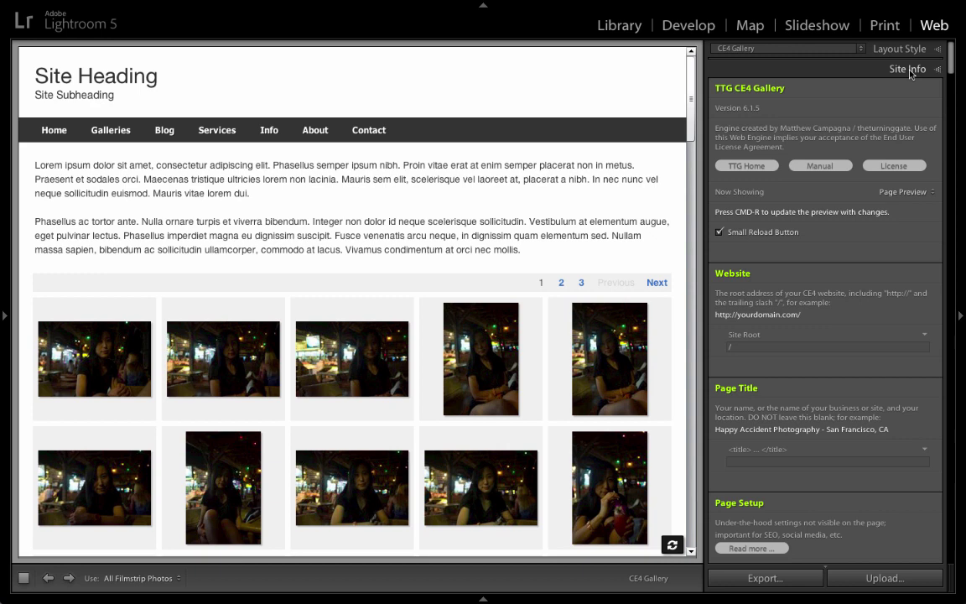
{"action": "left_click", "coordinate": [910, 70]}
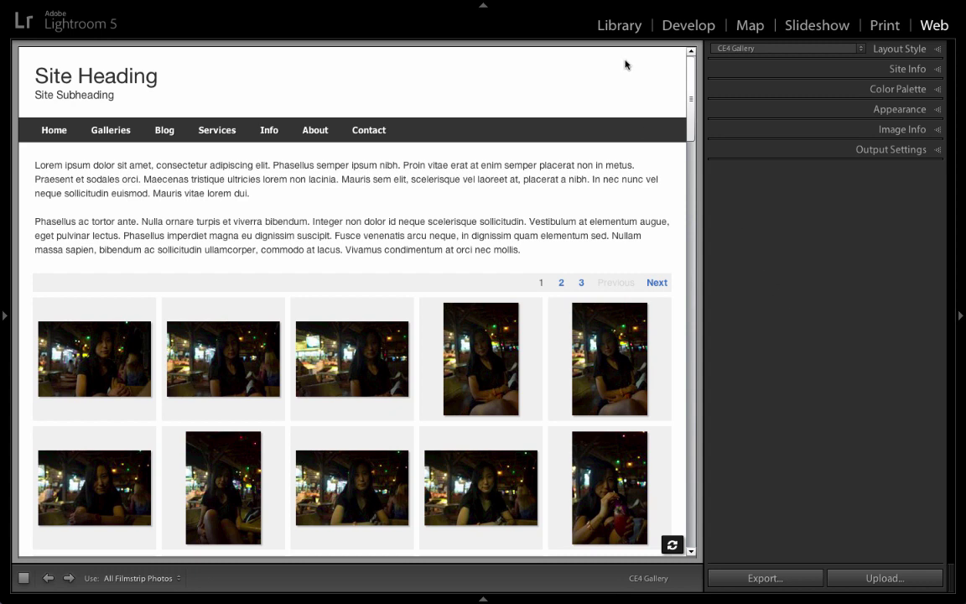
Switch Lightroom to the Library grid, then bring Coda back to the front.
{"action": "left_click", "coordinate": [625, 25]}
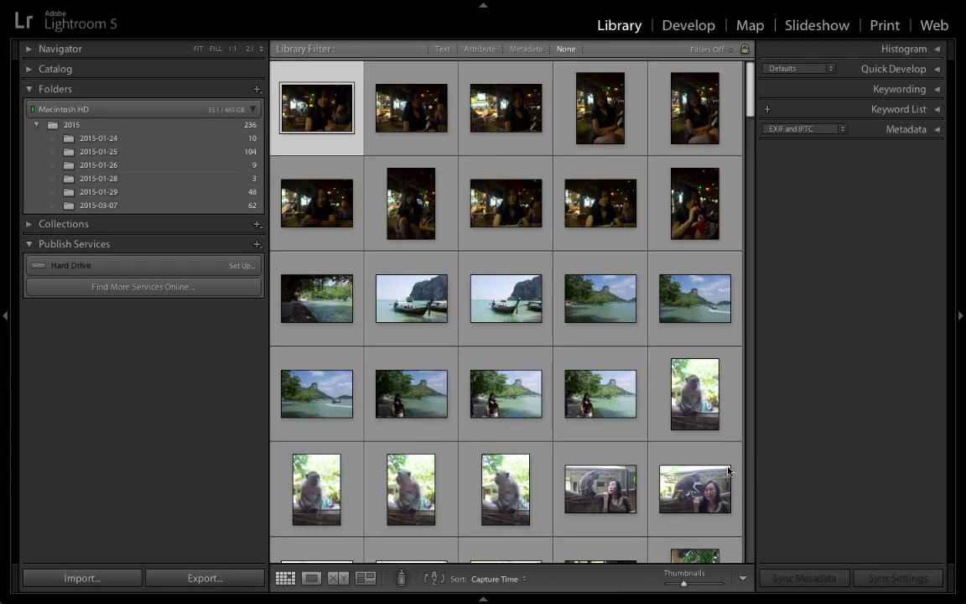
{"action": "key", "text": "super+Tab"}
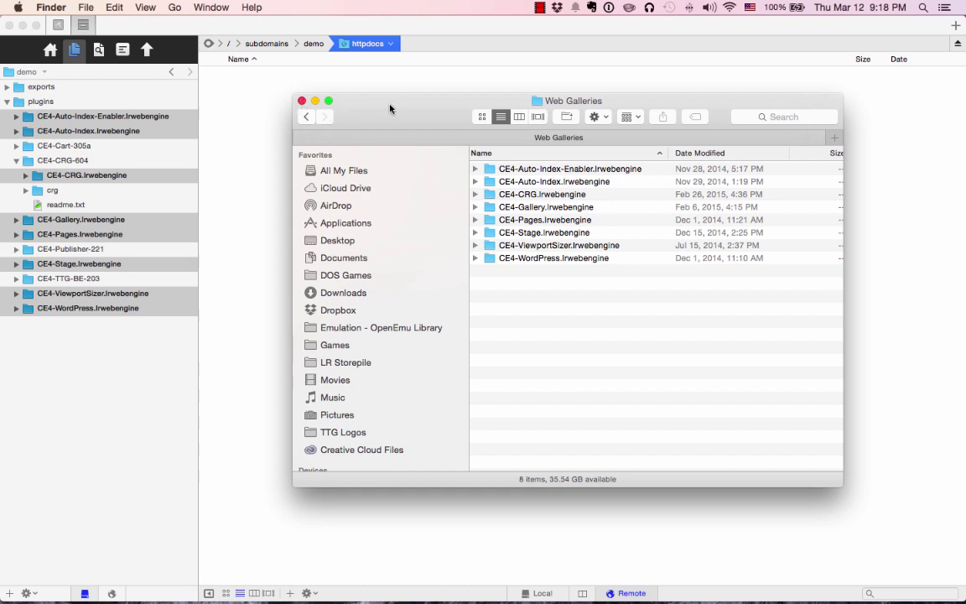
{"action": "left_click", "coordinate": [245, 149]}
{"action": "key", "text": "super+Tab"}
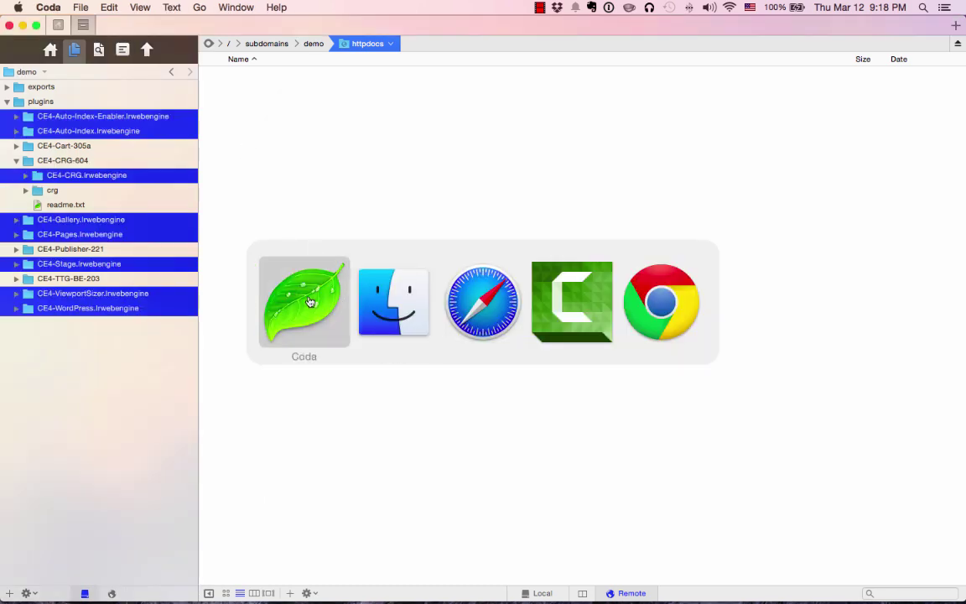
Upload the ttg-be folder from CE4-TTG-BE-203 into the remote httpdocs and expand it.
{"action": "left_click", "coordinate": [86, 420]}
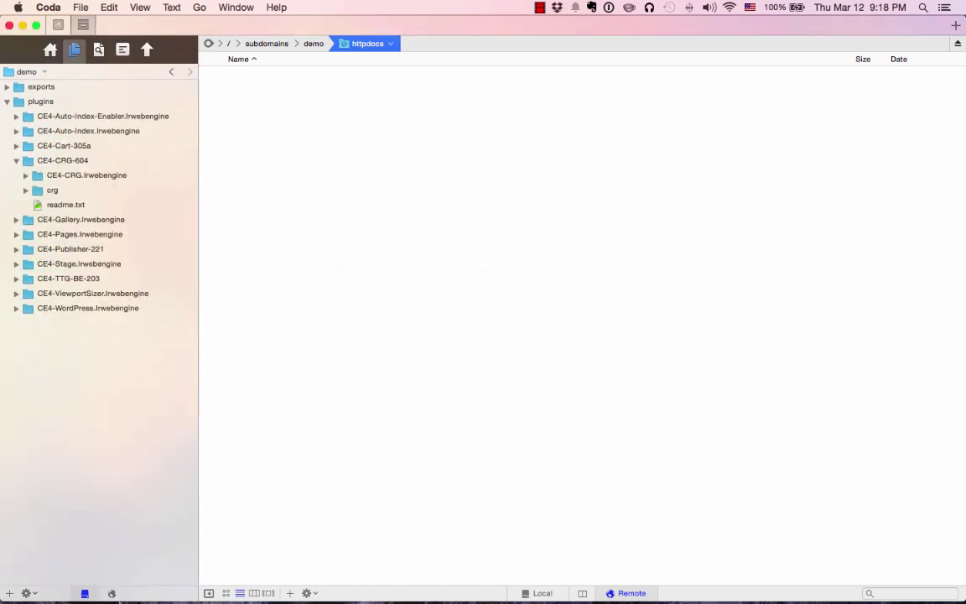
{"action": "left_click", "coordinate": [111, 593]}
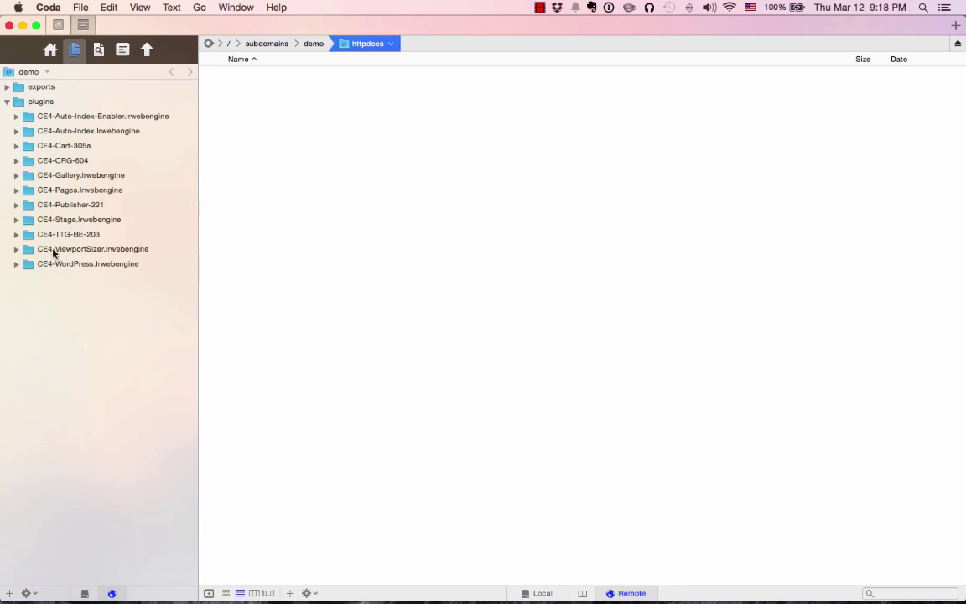
{"action": "left_click", "coordinate": [16, 236]}
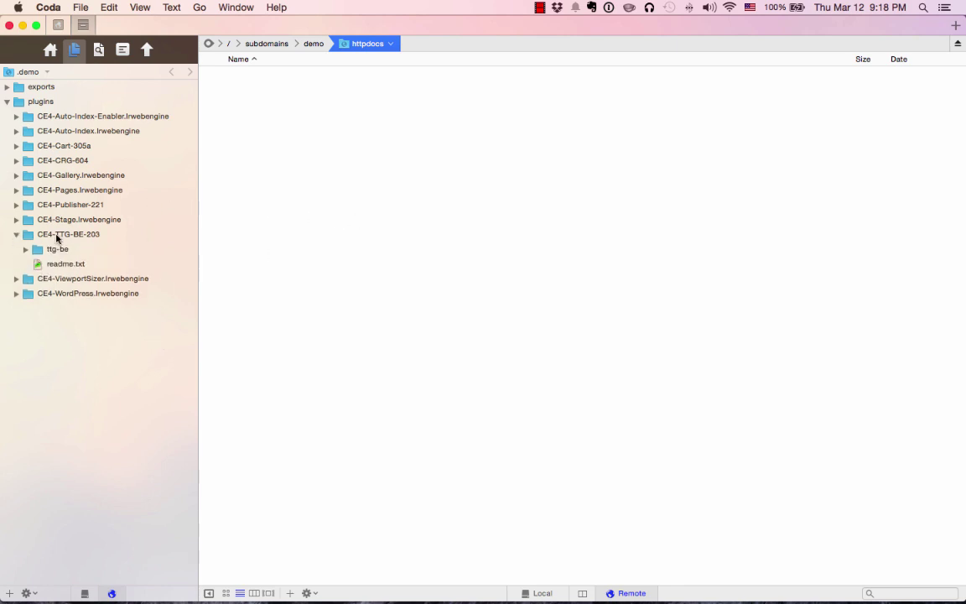
{"action": "left_click", "coordinate": [58, 236]}
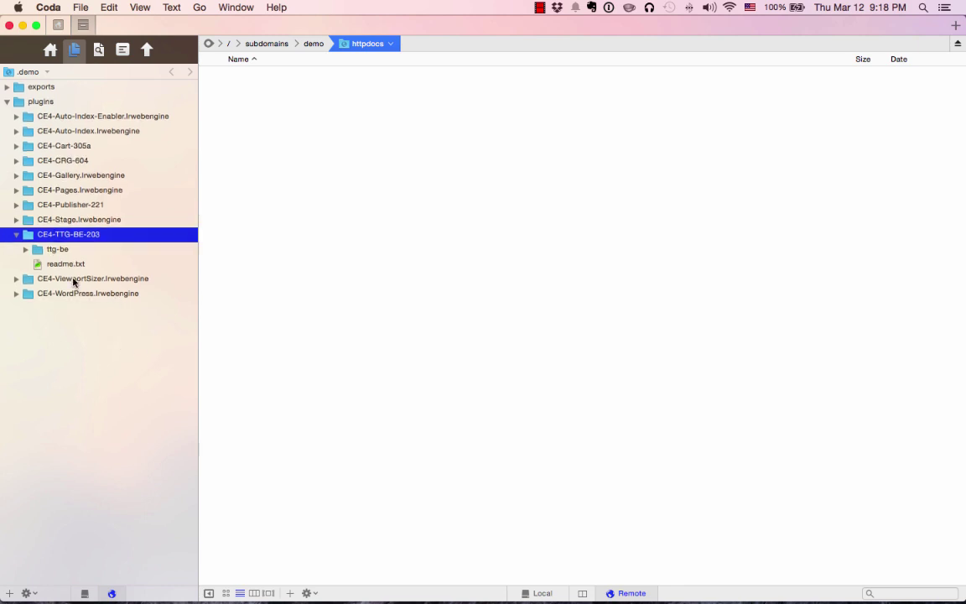
{"action": "left_click", "coordinate": [84, 249]}
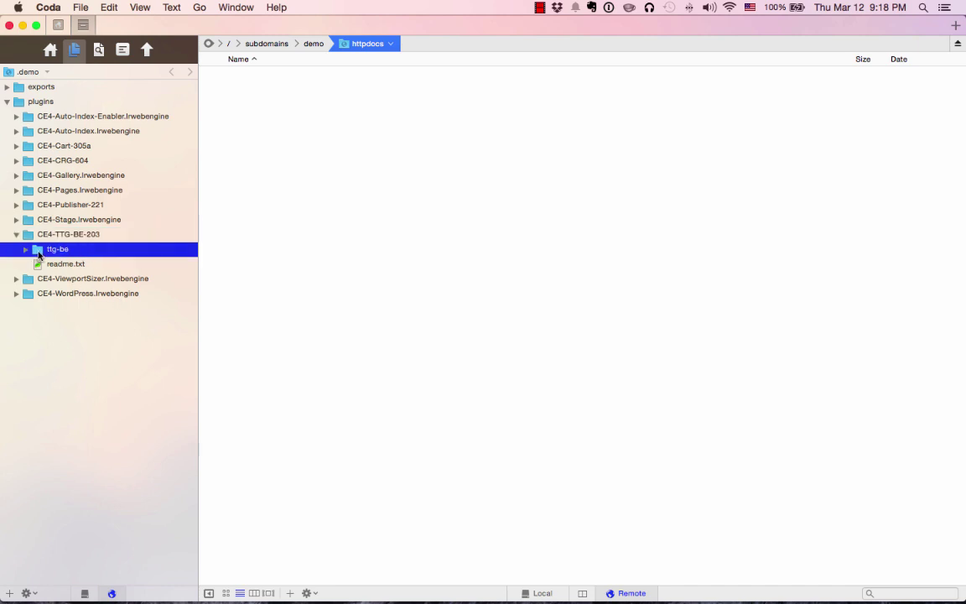
{"action": "left_click_drag", "start_coordinate": [37, 253], "coordinate": [367, 189]}
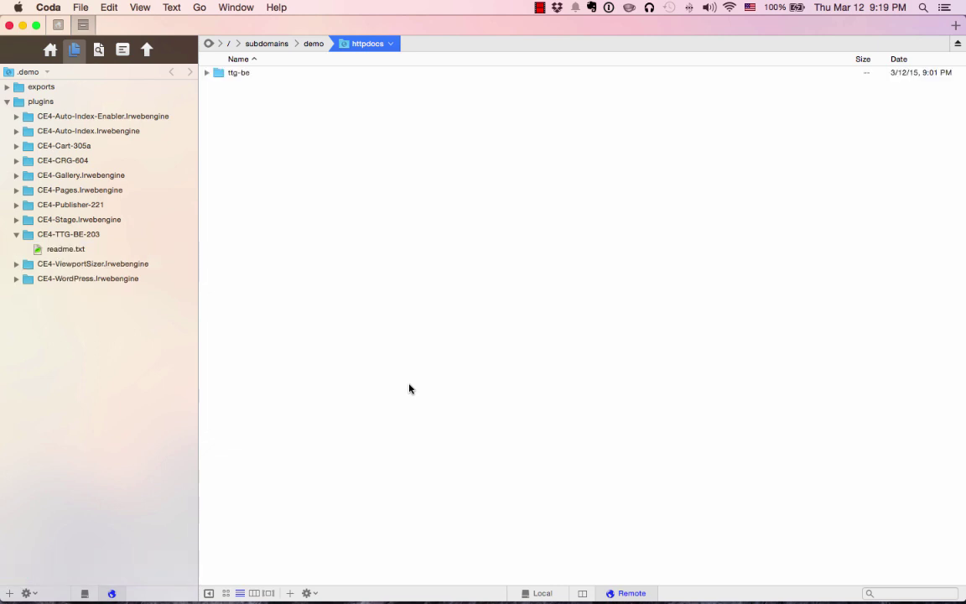
{"action": "left_click", "coordinate": [207, 73]}
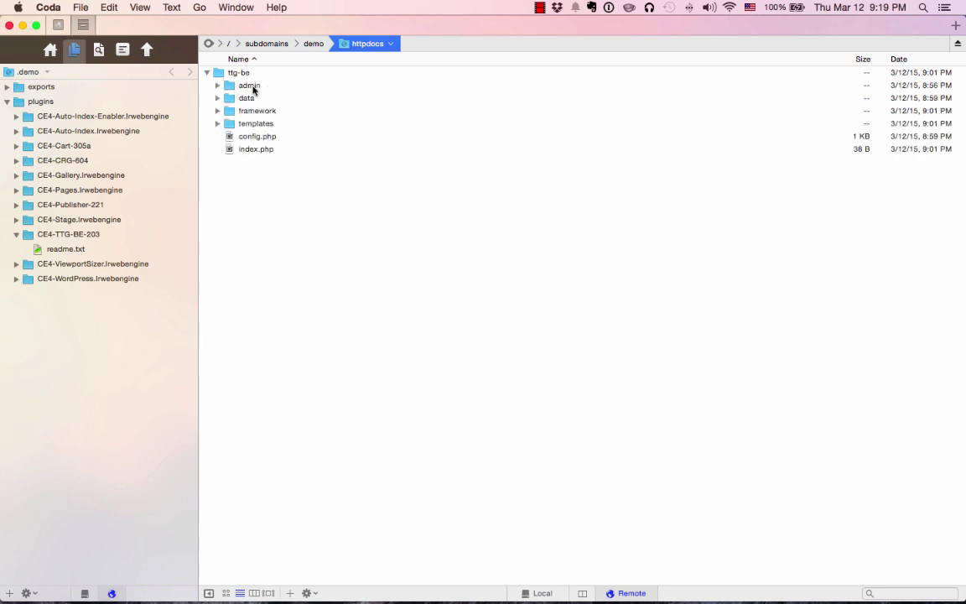
{"action": "left_click", "coordinate": [239, 85]}
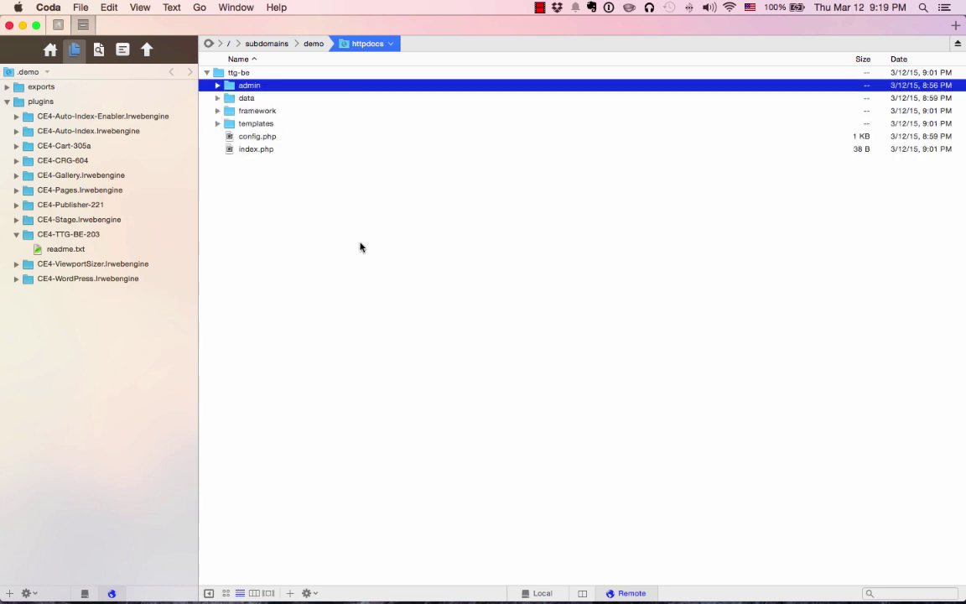
Try loading demo.theturninggate.net/ttg-be/admin in Chrome, then return to Coda.
{"action": "key", "text": "super+Tab"}
{"action": "key", "text": "super+Tab"}
{"action": "key", "text": "super+Tab"}
{"action": "key", "text": "super+Tab"}
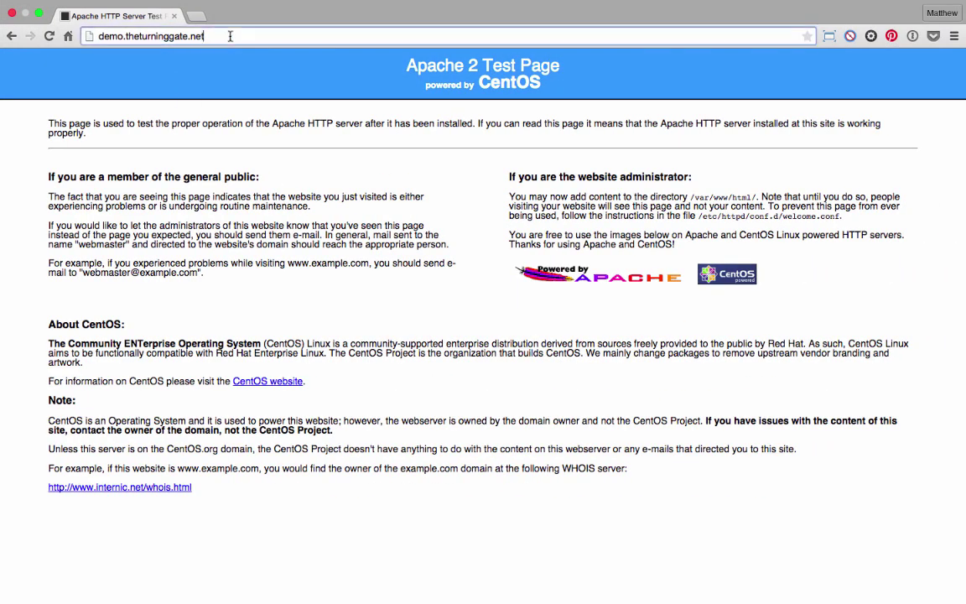
{"action": "left_click", "coordinate": [234, 32]}
{"action": "left_click", "coordinate": [235, 32]}
{"action": "type", "text": "/ttg-be"}
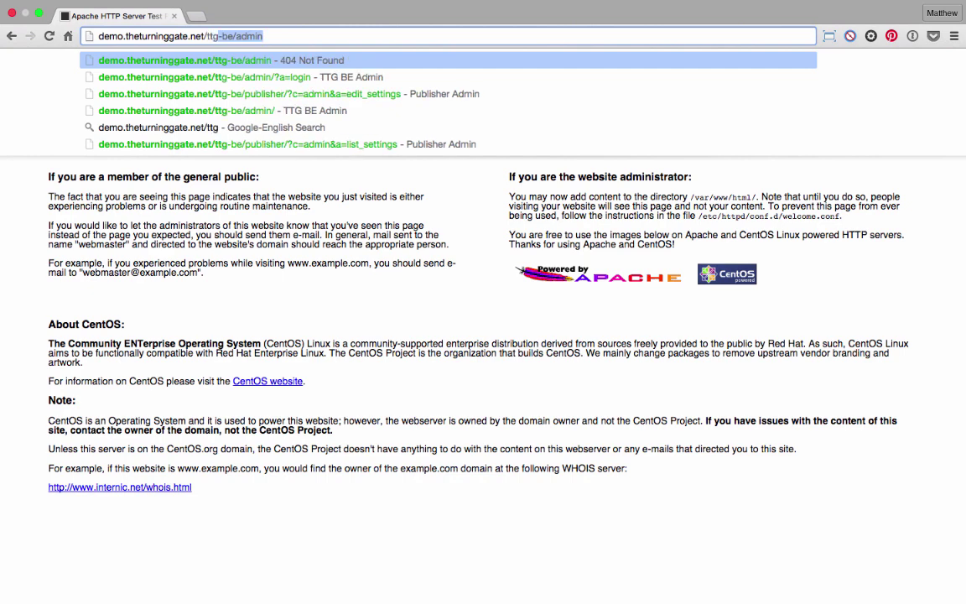
{"action": "type", "text": "/"}
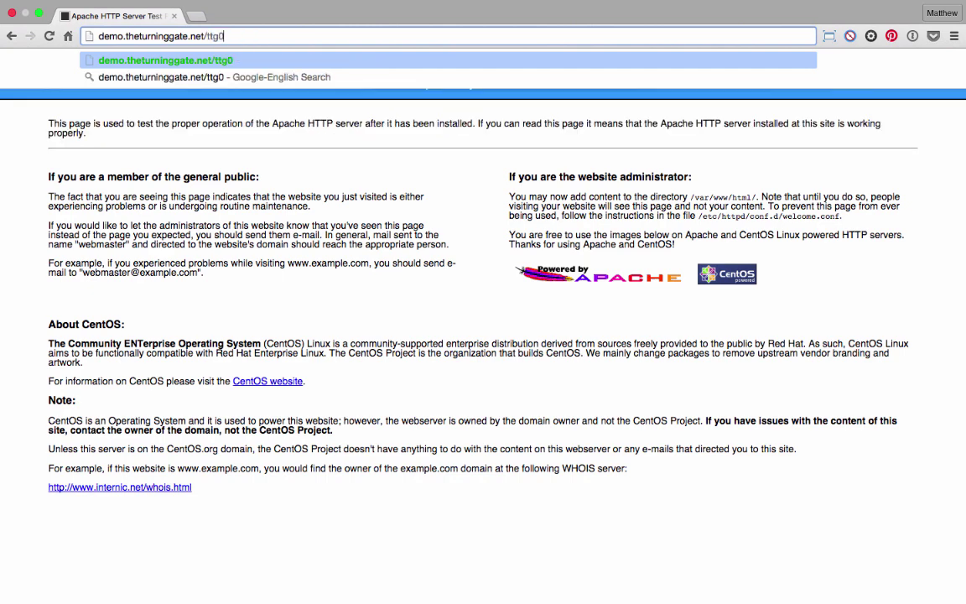
{"action": "key", "text": "BackSpace"}
{"action": "type", "text": "-"}
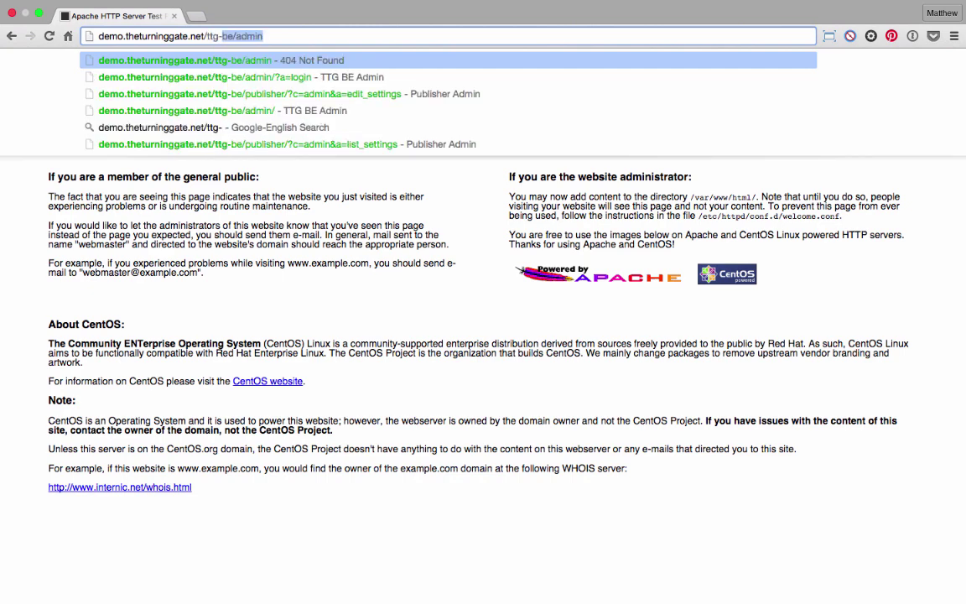
{"action": "type", "text": "be/admin"}
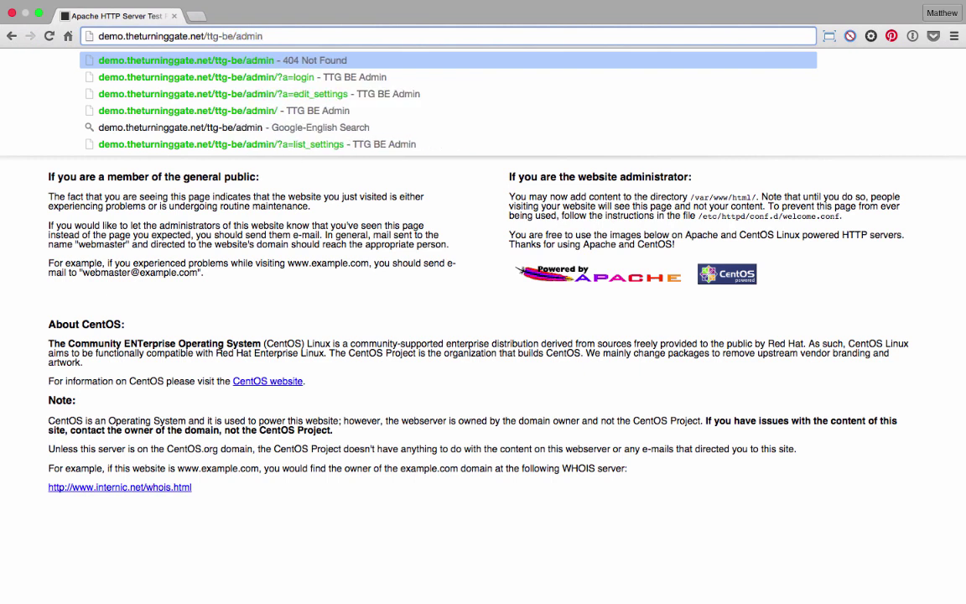
{"action": "key", "text": "Return"}
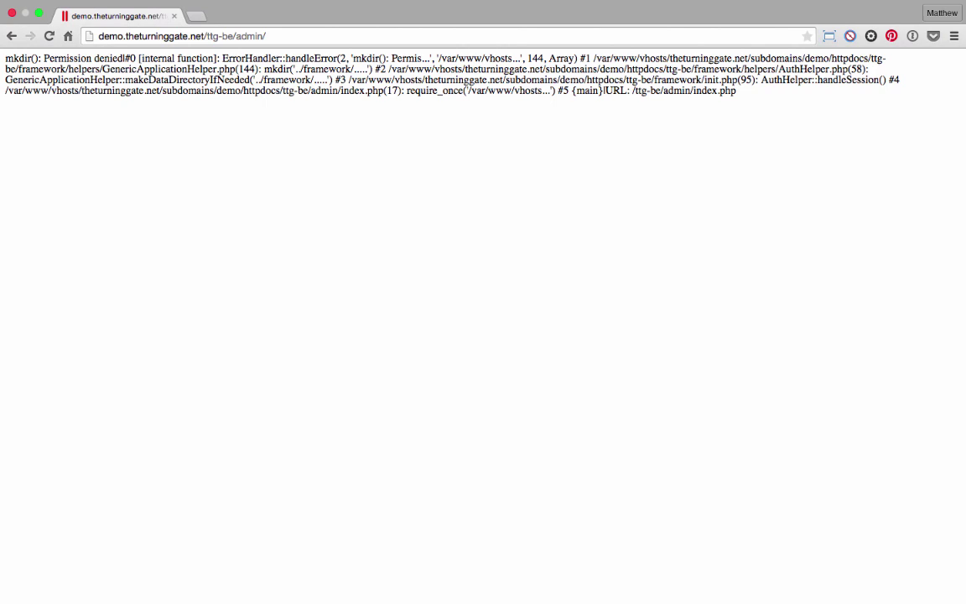
{"action": "key", "text": "super+Tab"}
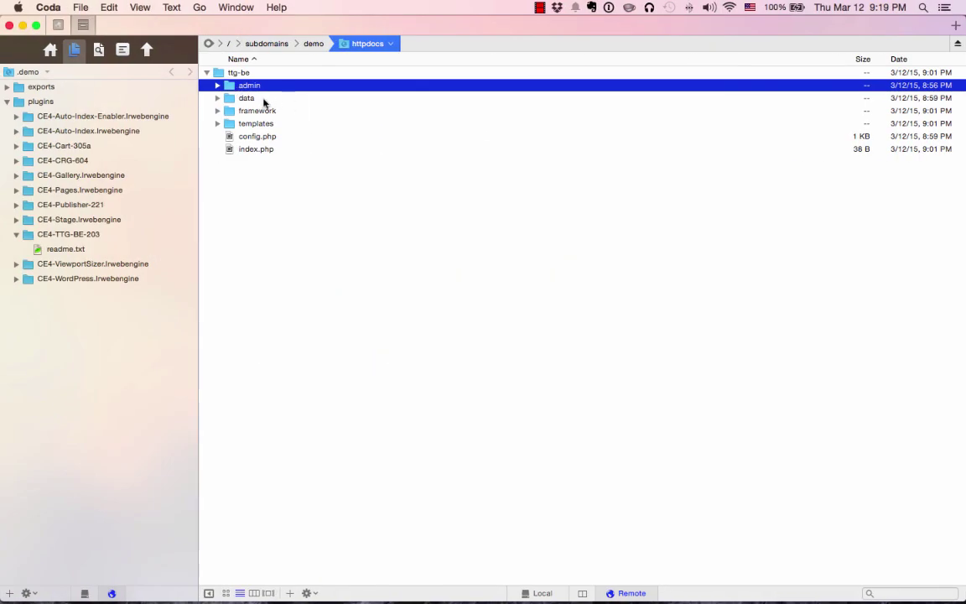
Change the remote data folder's octal permissions from 755 to 777 and close its Info panel.
{"action": "left_click", "coordinate": [265, 99]}
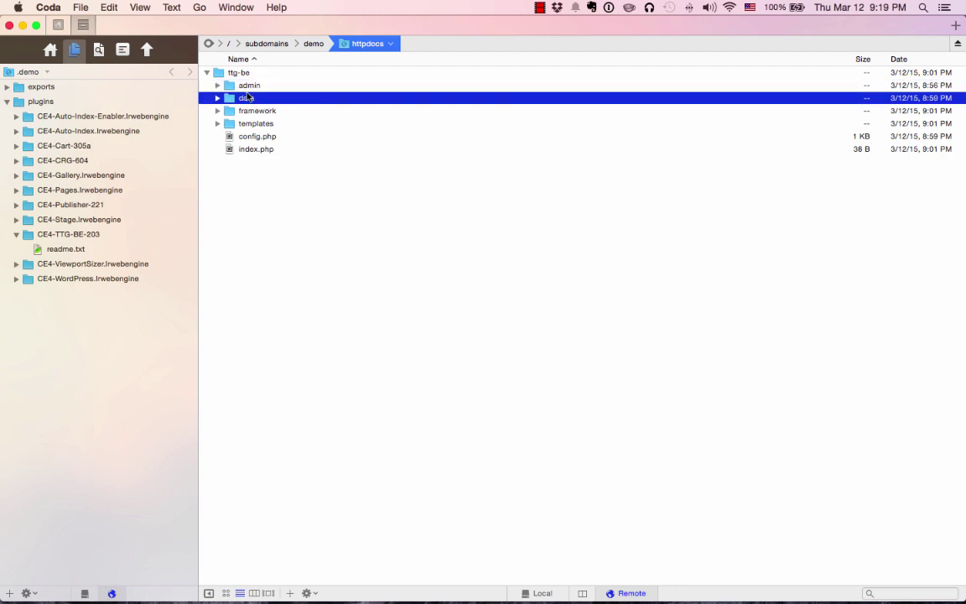
{"action": "left_click", "coordinate": [243, 73]}
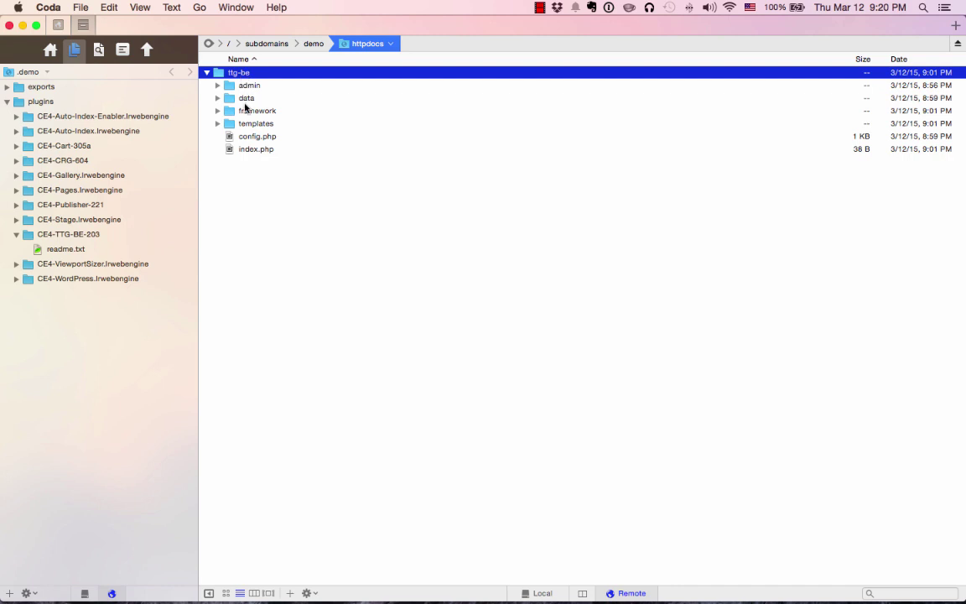
{"action": "left_click", "coordinate": [256, 100]}
{"action": "right_click", "coordinate": [255, 99]}
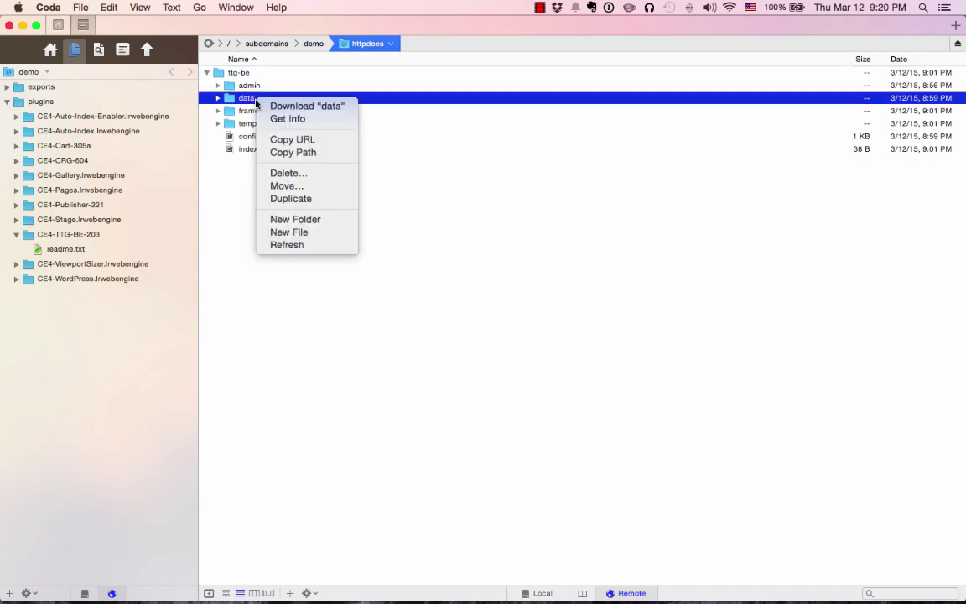
{"action": "left_click", "coordinate": [294, 119]}
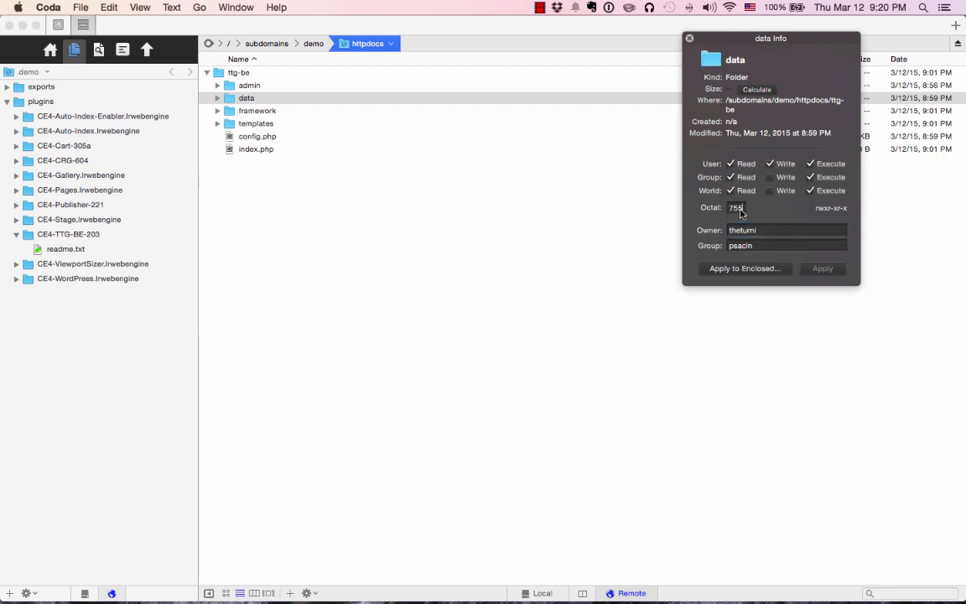
{"action": "double_click", "coordinate": [738, 208]}
{"action": "type", "text": "777"}
{"action": "left_click", "coordinate": [823, 270]}
{"action": "left_click", "coordinate": [689, 39]}
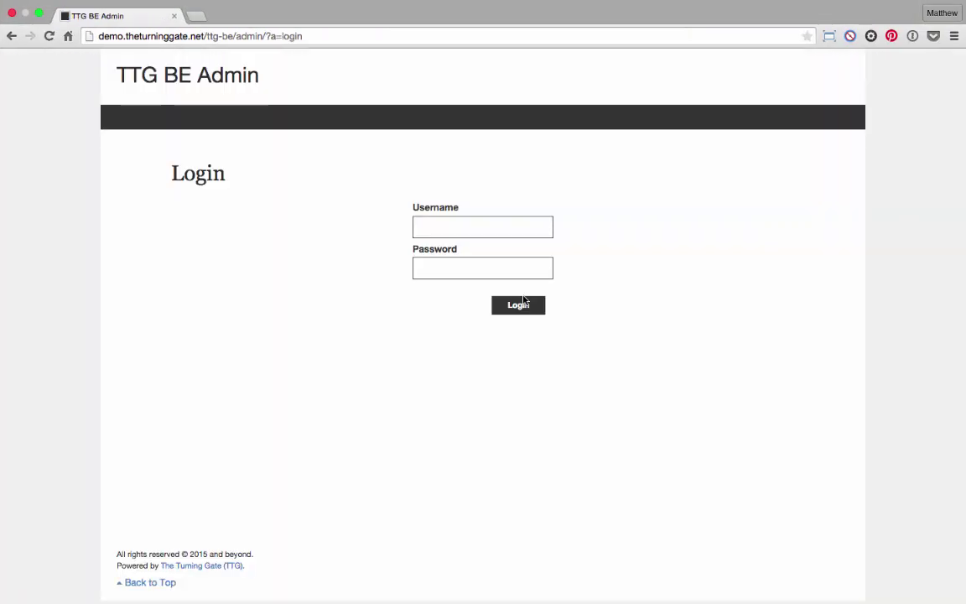
Log in to TTG BE Admin with the administrator username and password.
{"action": "left_click", "coordinate": [485, 228]}
{"action": "type", "text": "admin"}
{"action": "key", "text": "Tab"}
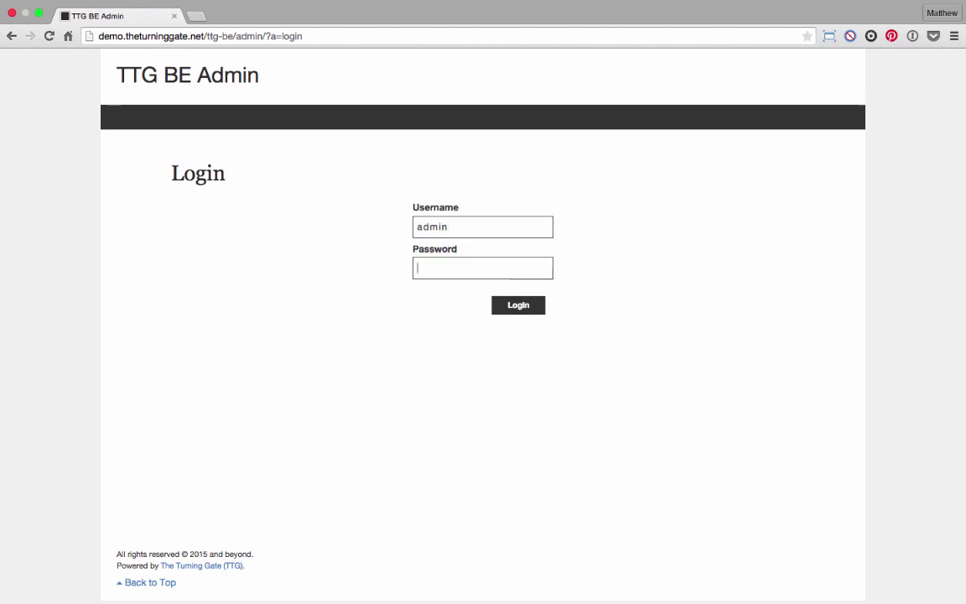
{"action": "type", "text": "•"}
{"action": "left_click", "coordinate": [527, 309]}
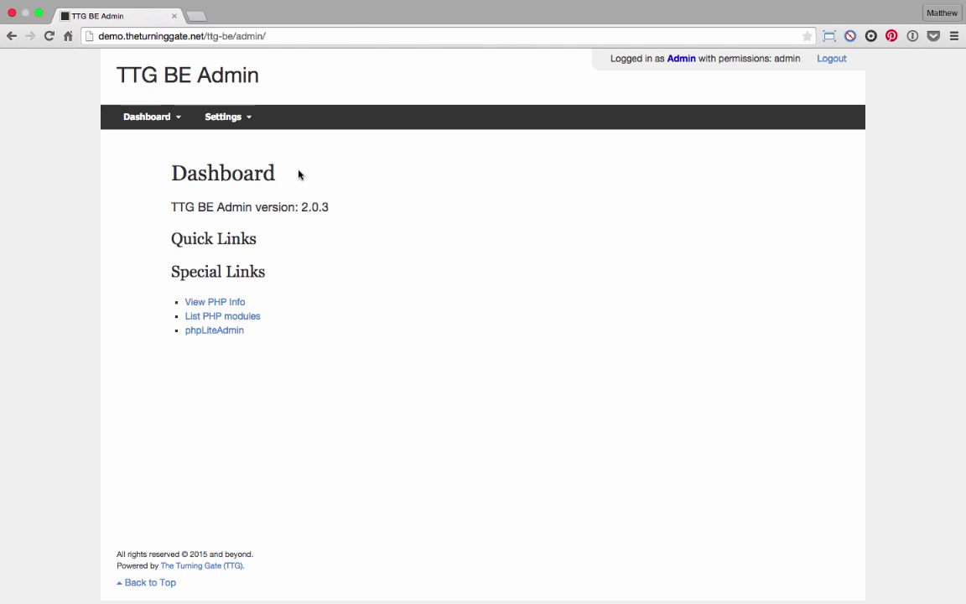
{"action": "mouse_move", "coordinate": [153, 122]}
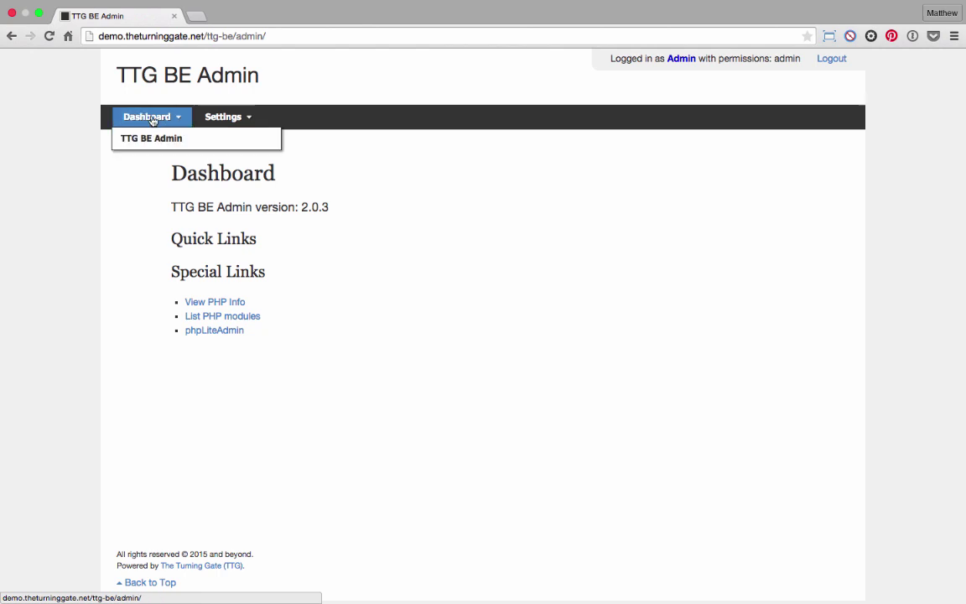
{"action": "mouse_move", "coordinate": [229, 121]}
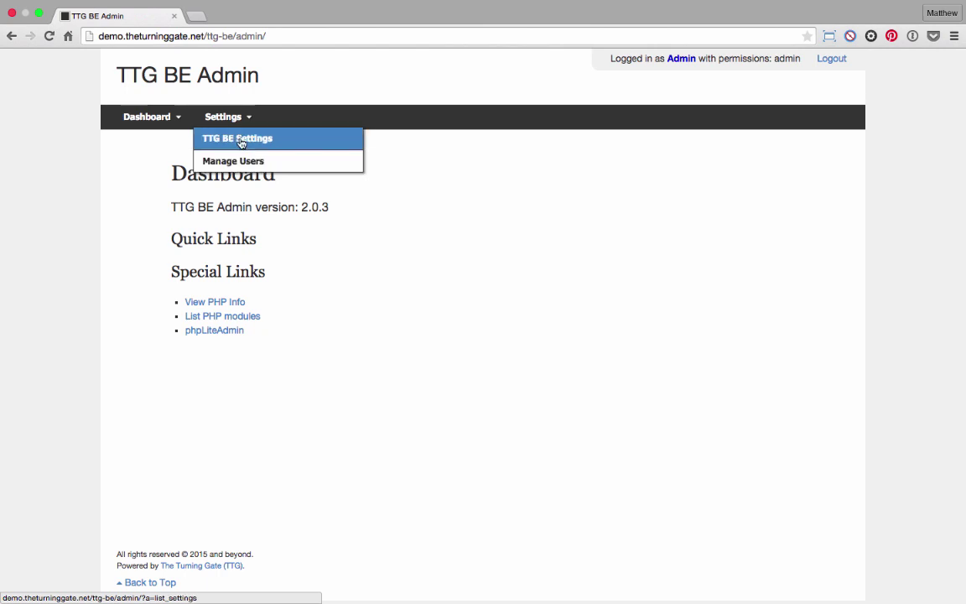
{"action": "left_click", "coordinate": [240, 142]}
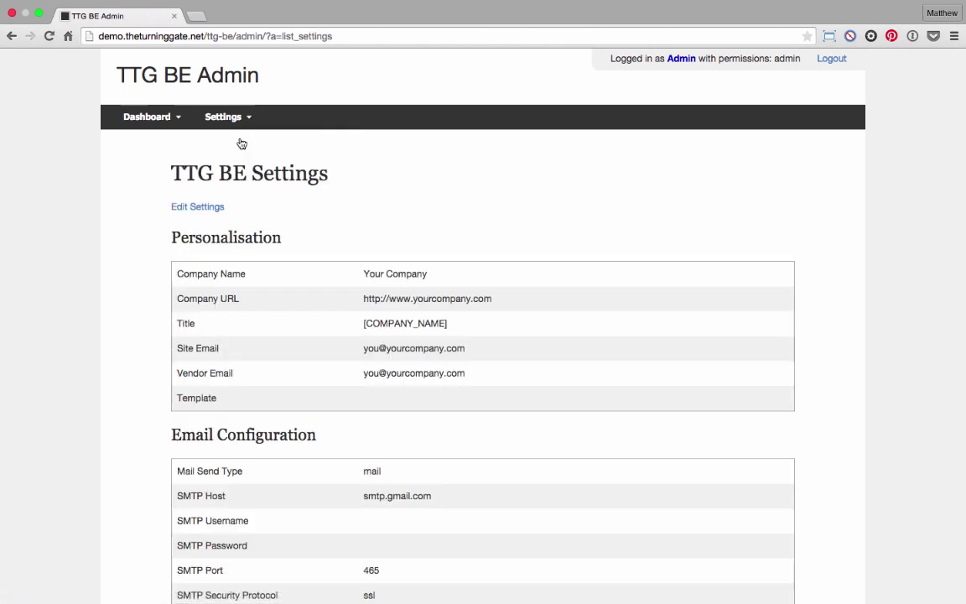
{"action": "left_click", "coordinate": [212, 207]}
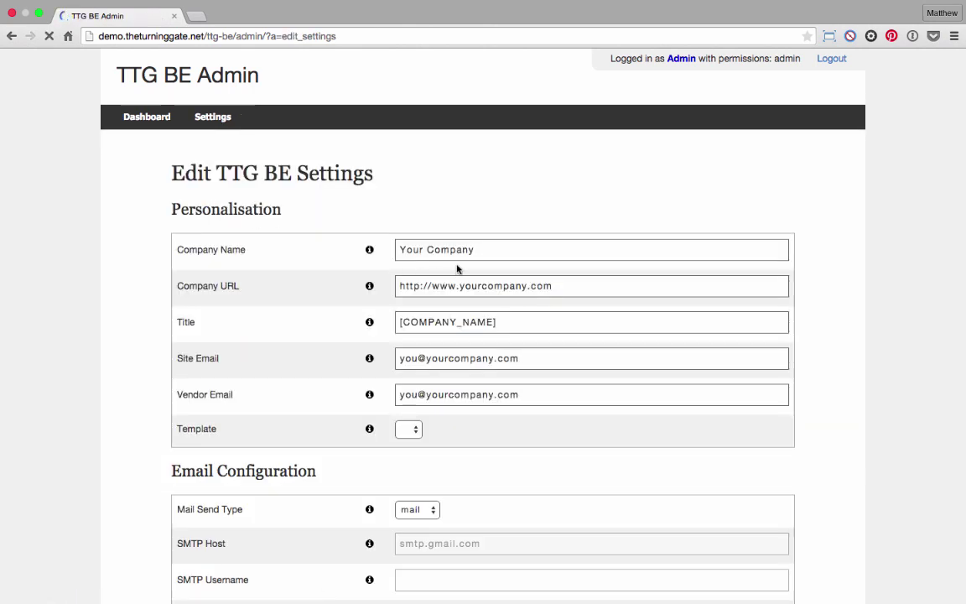
{"action": "double_click", "coordinate": [471, 255]}
{"action": "triple_click", "coordinate": [471, 255]}
{"action": "type", "text": "The TUrni"}
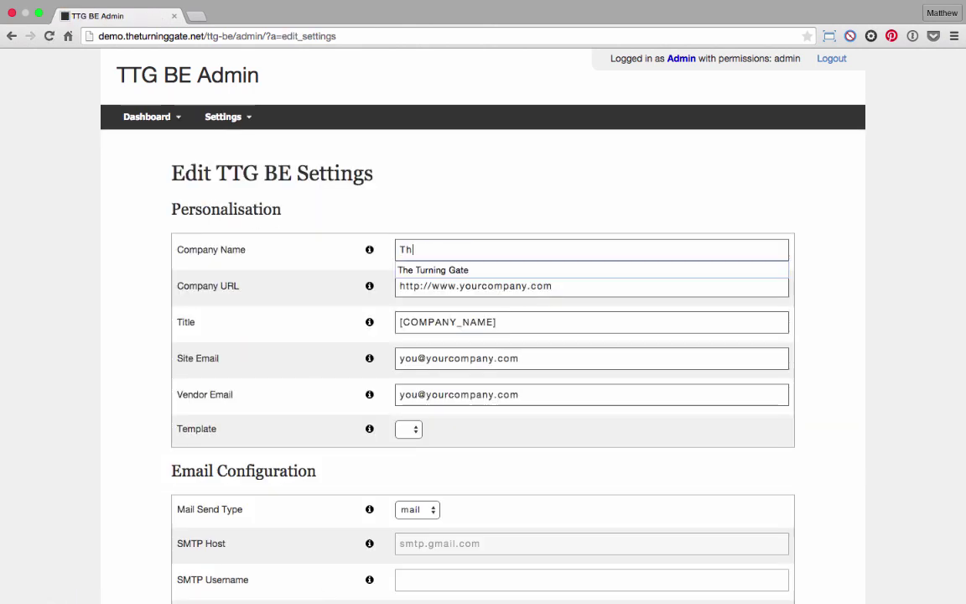
{"action": "key", "text": "BackSpace"}
{"action": "key", "text": "BackSpace"}
{"action": "key", "text": "BackSpace"}
{"action": "key", "text": "BackSpace"}
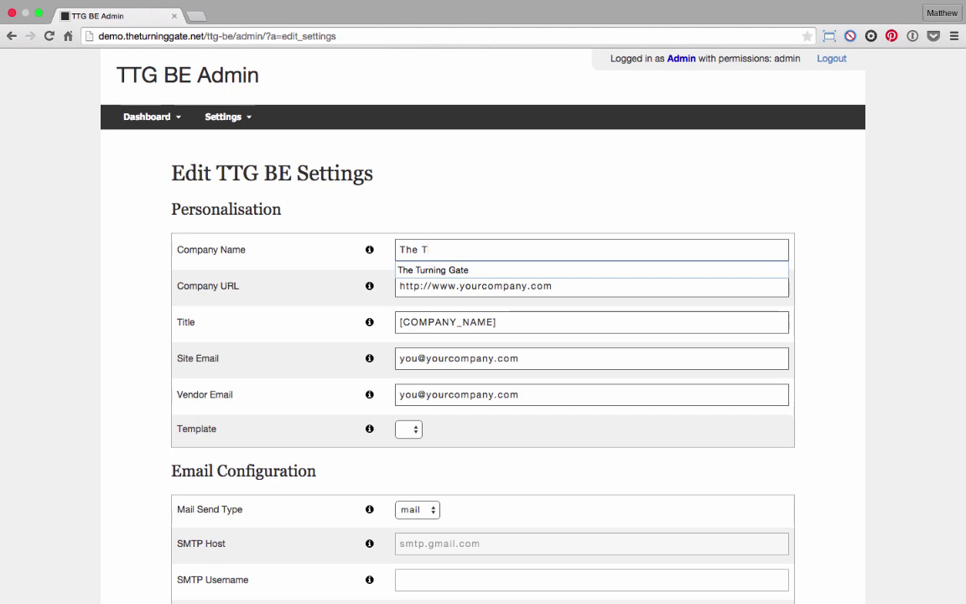
{"action": "key", "text": "Down"}
{"action": "key", "text": "Return"}
{"action": "key", "text": "Tab"}
{"action": "type", "text": "h"}
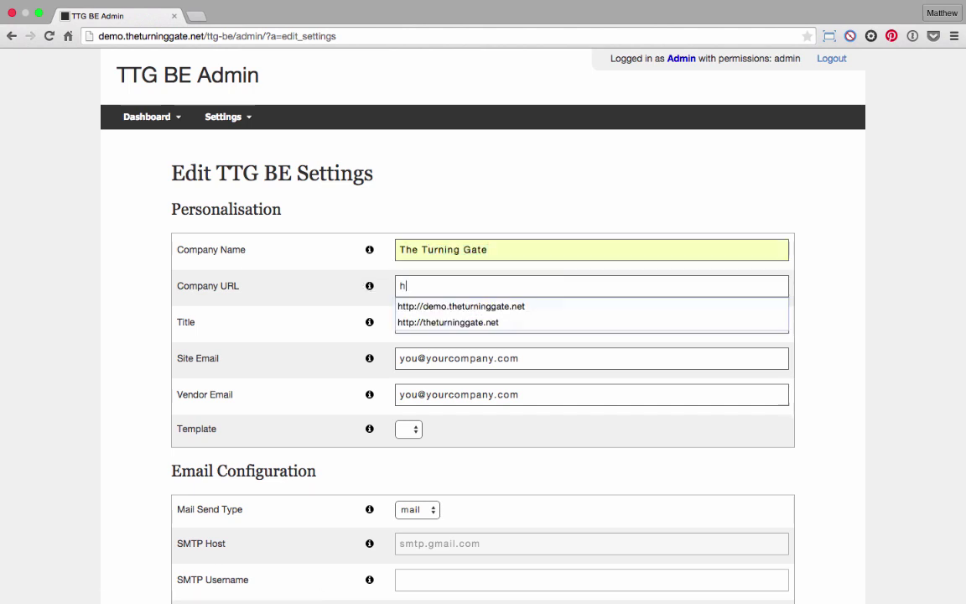
{"action": "type", "text": "ttp:"}
{"action": "key", "text": "Down"}
{"action": "key", "text": "Down"}
{"action": "key", "text": "Return"}
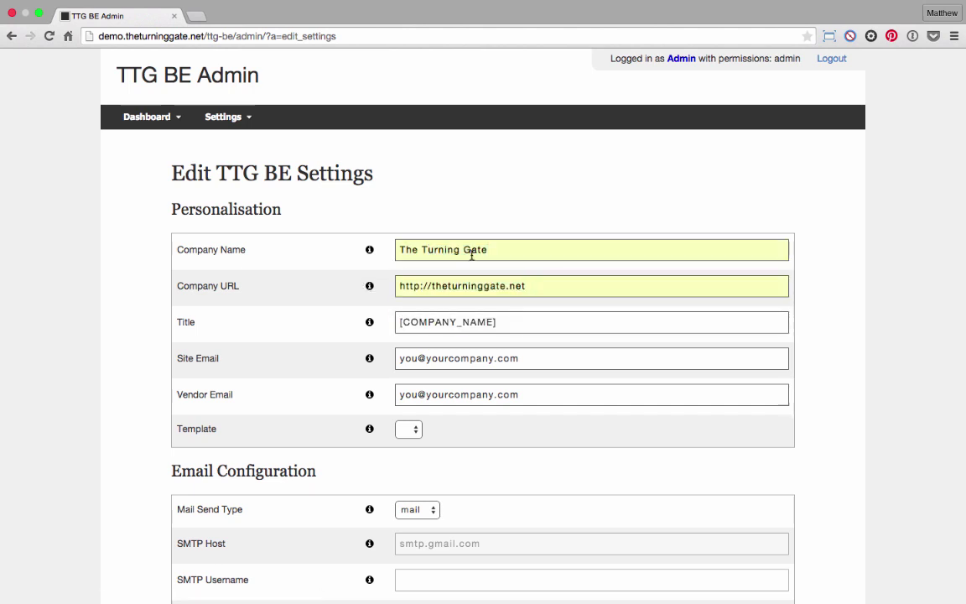
{"action": "left_click", "coordinate": [432, 284]}
{"action": "type", "text": "de"}
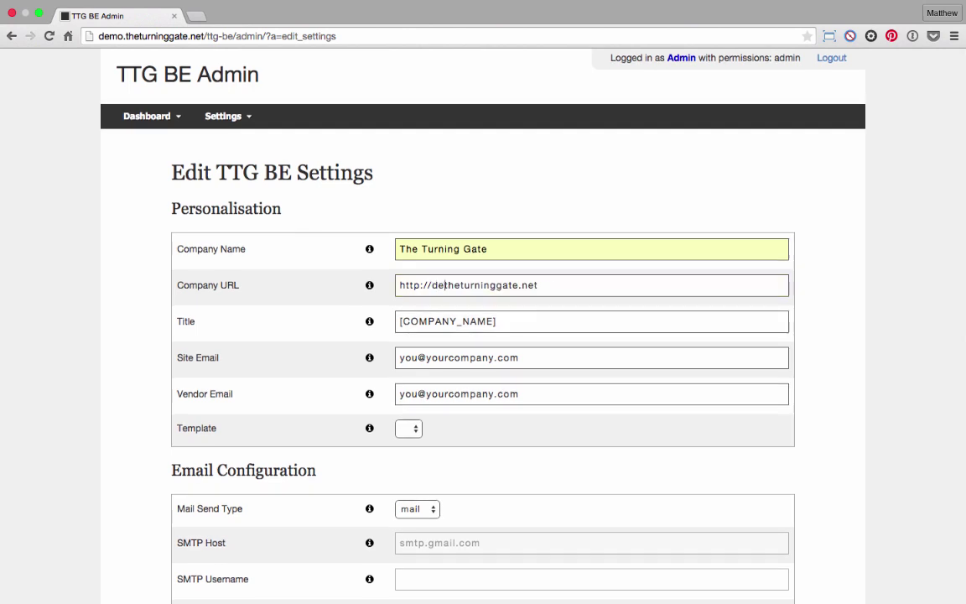
{"action": "type", "text": "mo."}
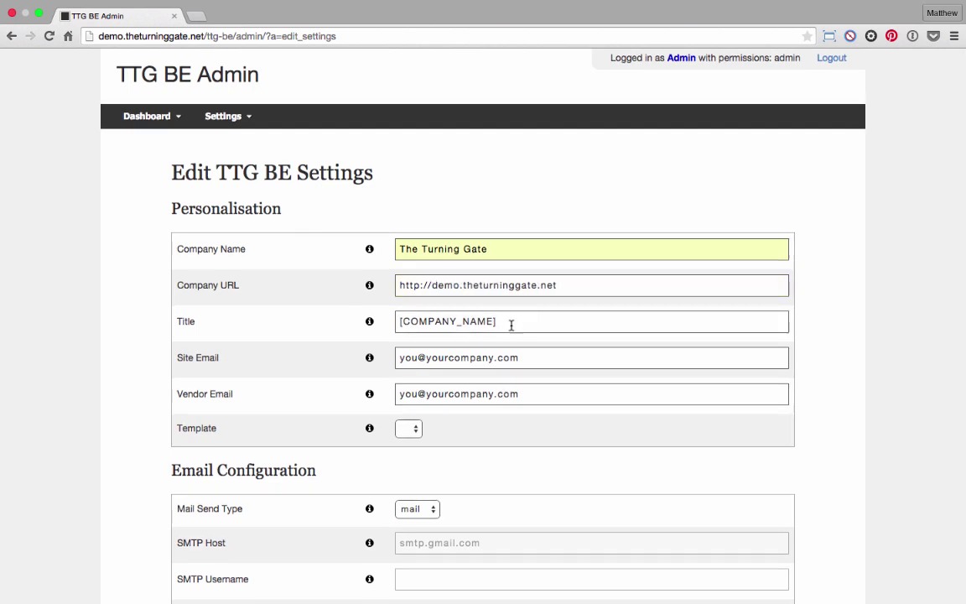
Fill Site and Vendor Email with the owner's address, keep Mail Send Type as mail, and save.
{"action": "triple_click", "coordinate": [506, 358]}
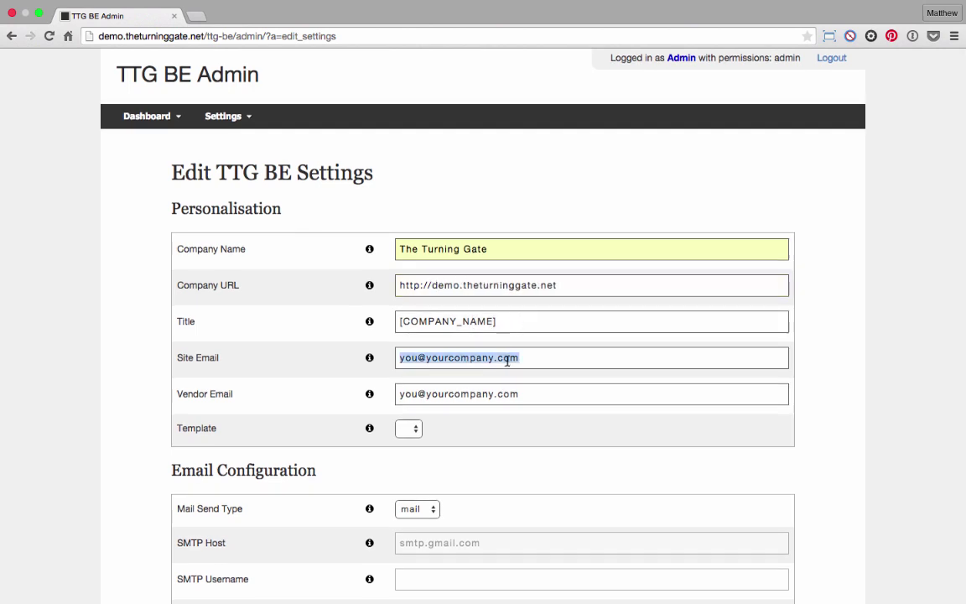
{"action": "type", "text": "m"}
{"action": "key", "text": "Down"}
{"action": "key", "text": "Tab"}
{"action": "key", "text": "Tab"}
{"action": "key", "text": "Right"}
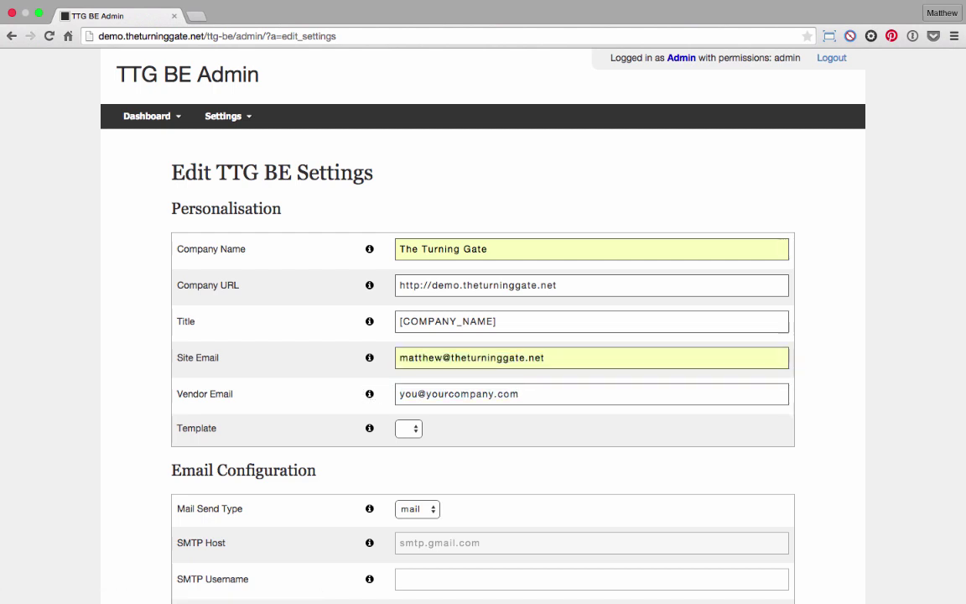
{"action": "key", "text": "super+BackSpace"}
{"action": "key", "text": "Down"}
{"action": "key", "text": "Down"}
{"action": "key", "text": "Return"}
{"action": "scroll", "coordinate": [92, 357], "scroll_direction": "down", "scroll_amount": 4}
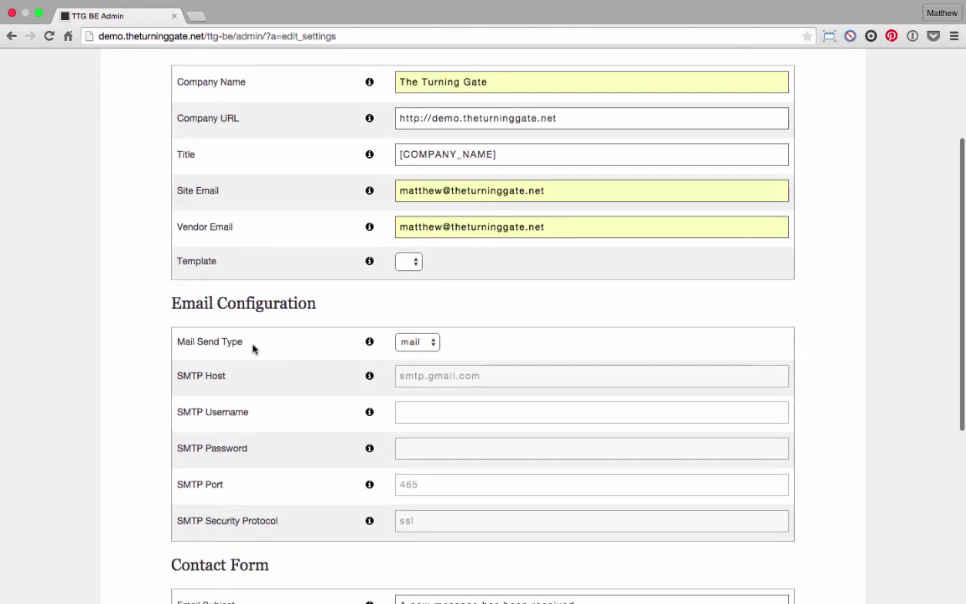
{"action": "left_click", "coordinate": [420, 344]}
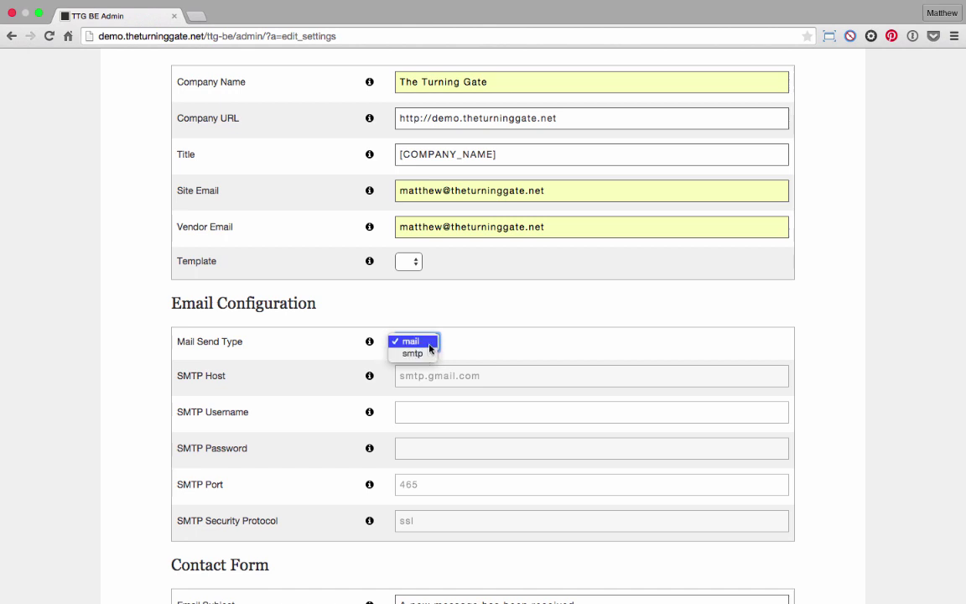
{"action": "left_click", "coordinate": [429, 344]}
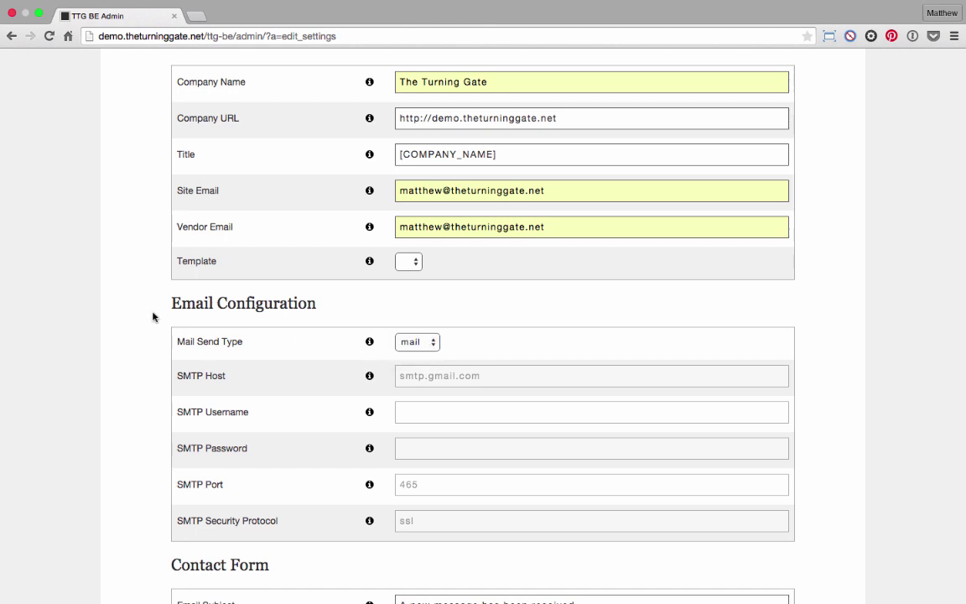
{"action": "scroll", "coordinate": [157, 319], "scroll_direction": "down", "scroll_amount": 5}
{"action": "scroll", "coordinate": [159, 321], "scroll_direction": "up", "scroll_amount": 3}
{"action": "scroll", "coordinate": [160, 321], "scroll_direction": "down", "scroll_amount": 3}
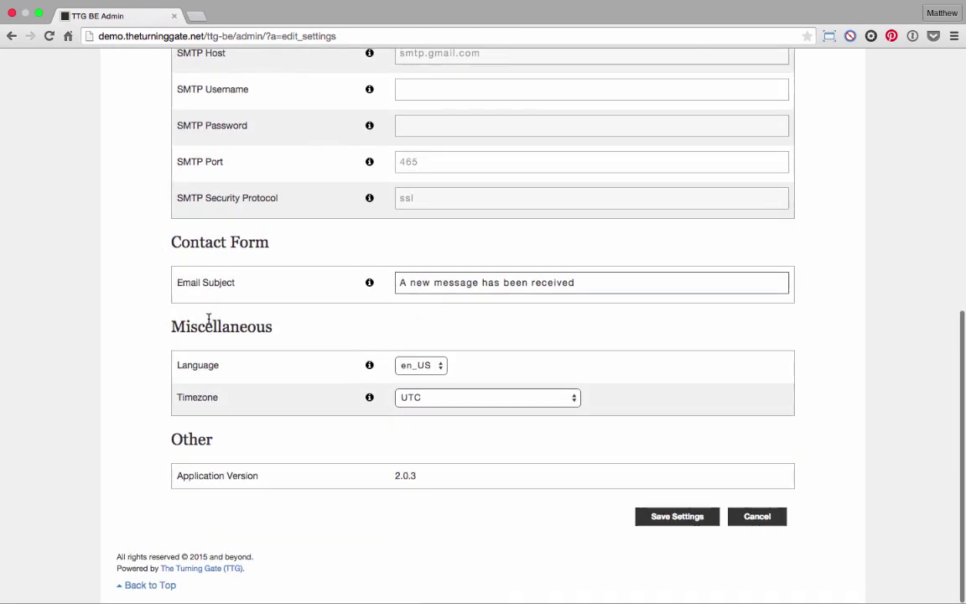
{"action": "left_click", "coordinate": [674, 518]}
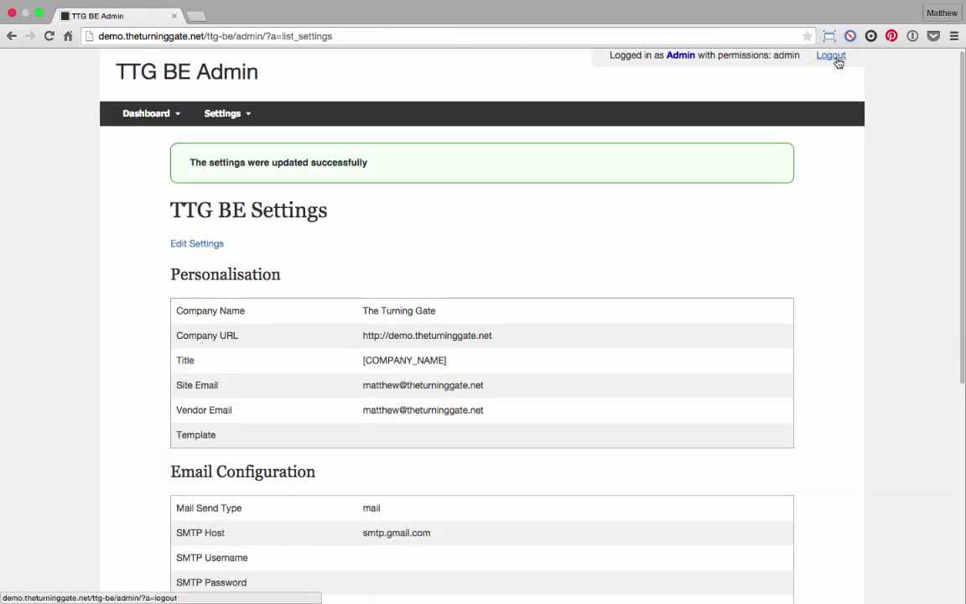
Log out of TTG BE Admin and switch back to Coda.
{"action": "left_click", "coordinate": [836, 59]}
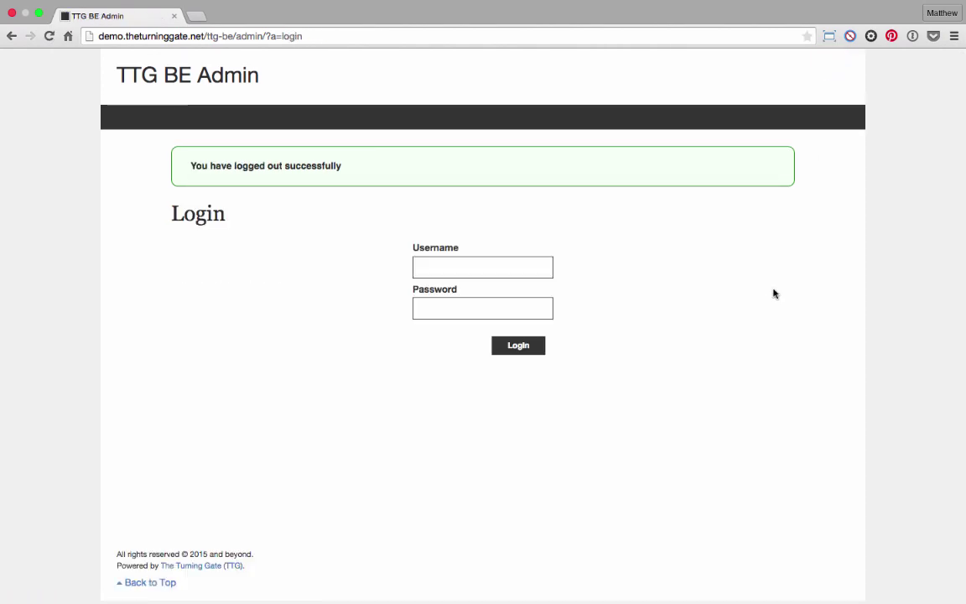
{"action": "key", "text": "super+Tab"}
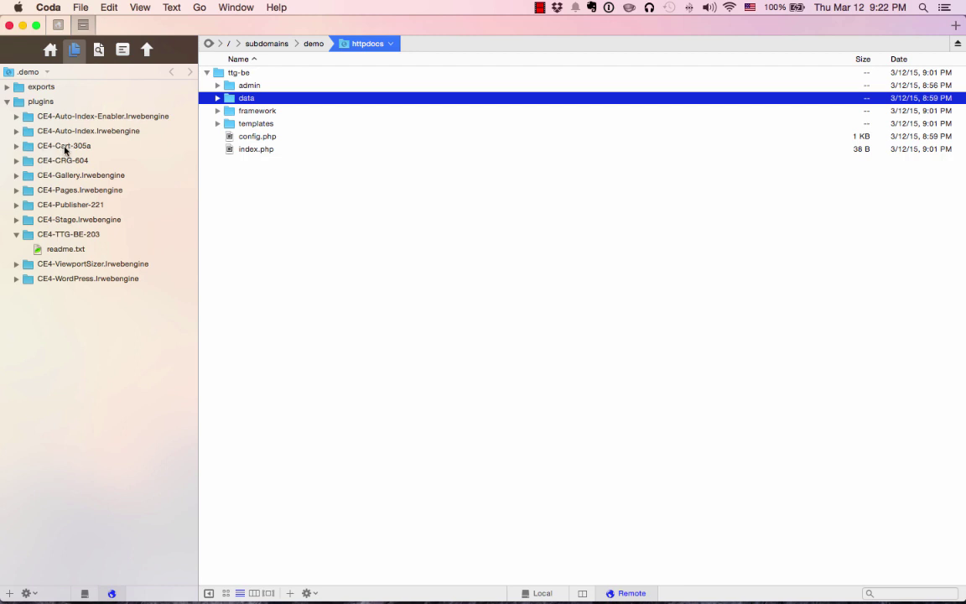
Upload the cart, crg and publisher folders from the CE4 plugins into the server's ttg-be folder.
{"action": "left_click", "coordinate": [16, 147]}
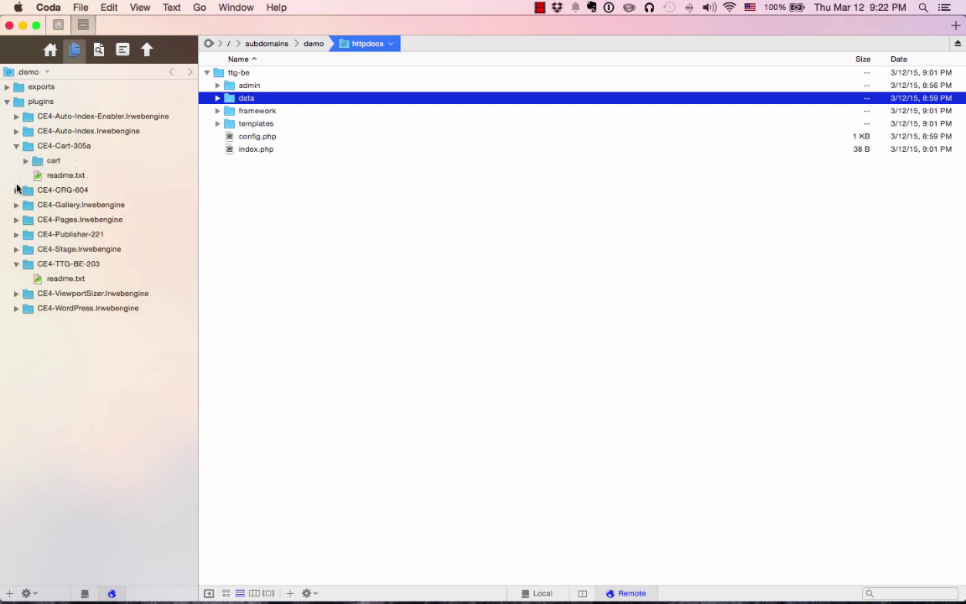
{"action": "left_click", "coordinate": [16, 189]}
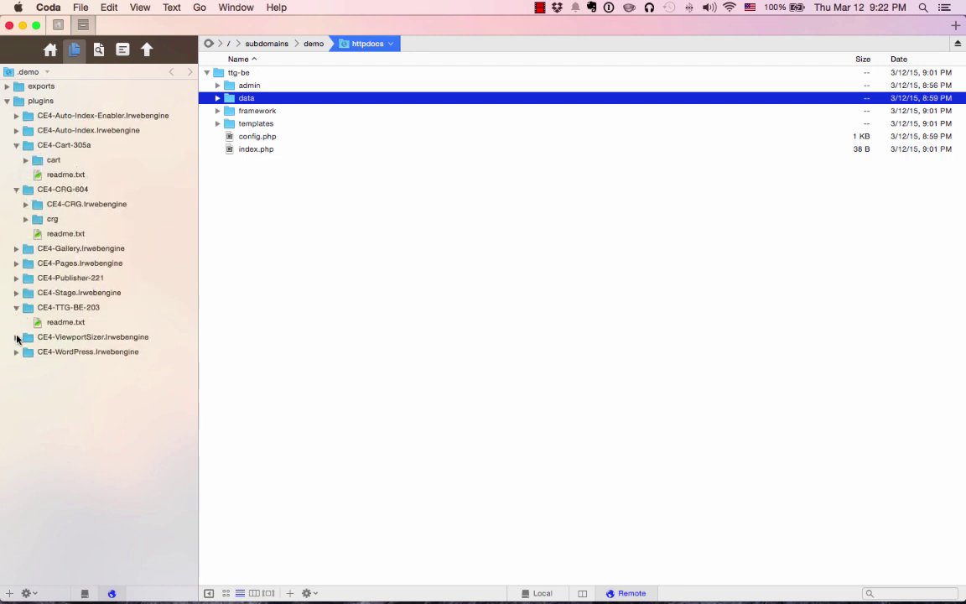
{"action": "left_click", "coordinate": [15, 277]}
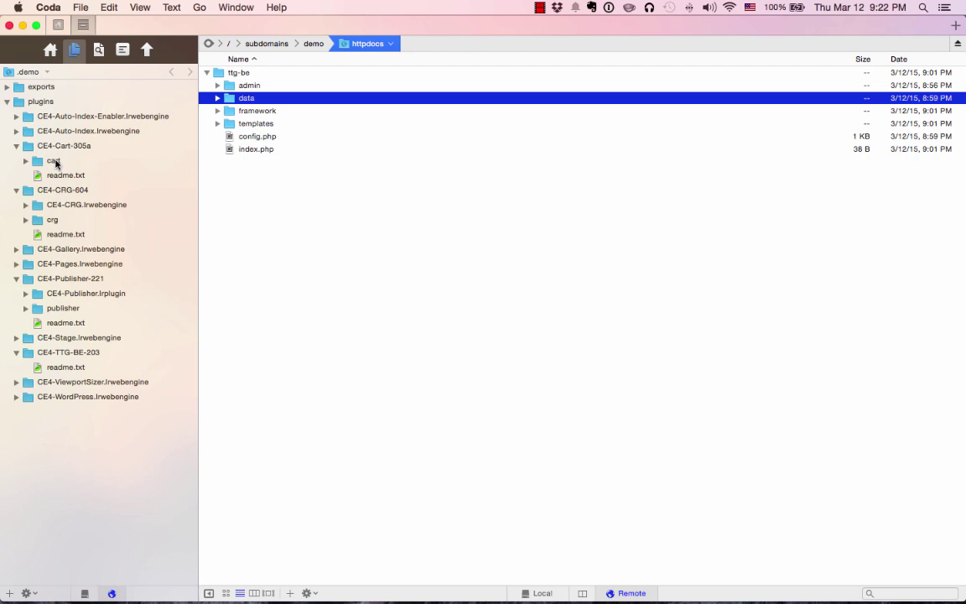
{"action": "left_click", "coordinate": [55, 162]}
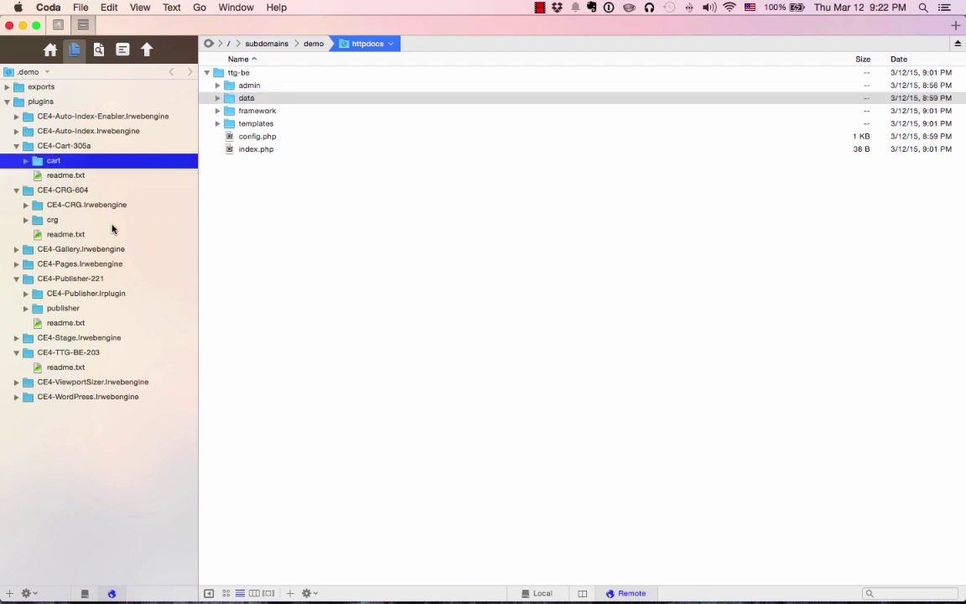
{"action": "left_click", "coordinate": [51, 220], "text": "super"}
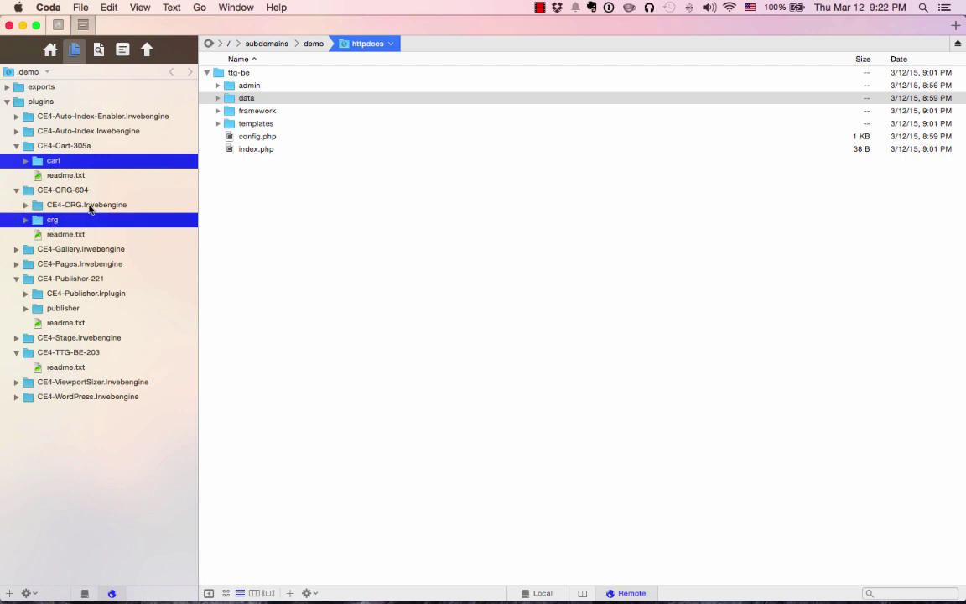
{"action": "left_click", "coordinate": [62, 309], "text": "super"}
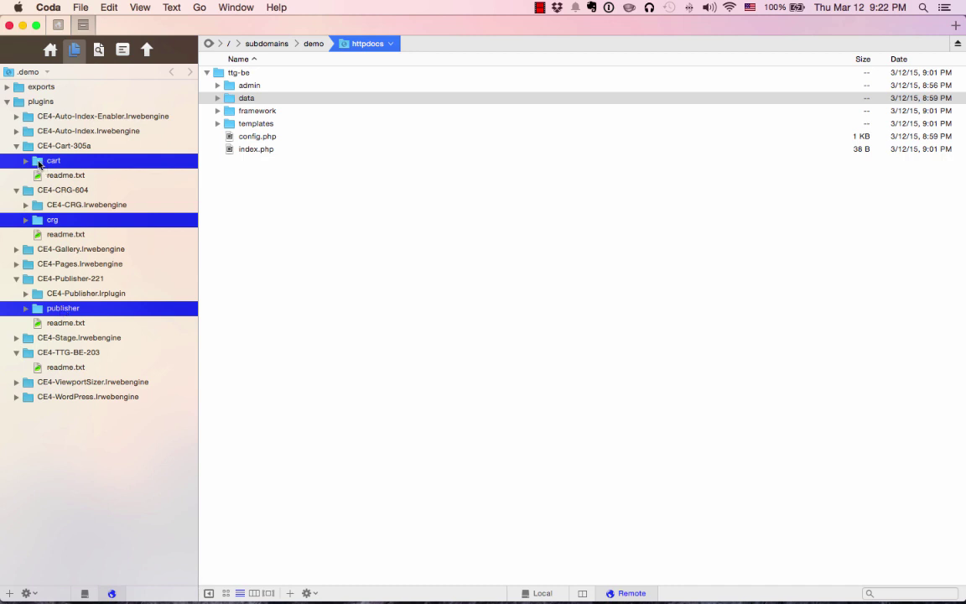
{"action": "left_click_drag", "start_coordinate": [40, 164], "coordinate": [237, 76]}
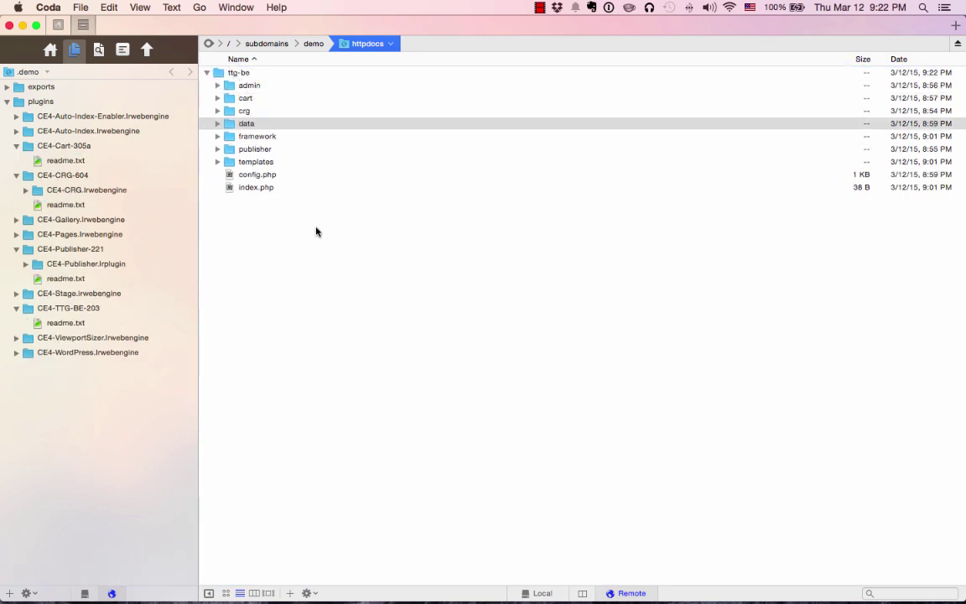
Review ttg-be's admin, cart, crg, data and publisher subfolders, then collapse ttg-be.
{"action": "left_click", "coordinate": [260, 85]}
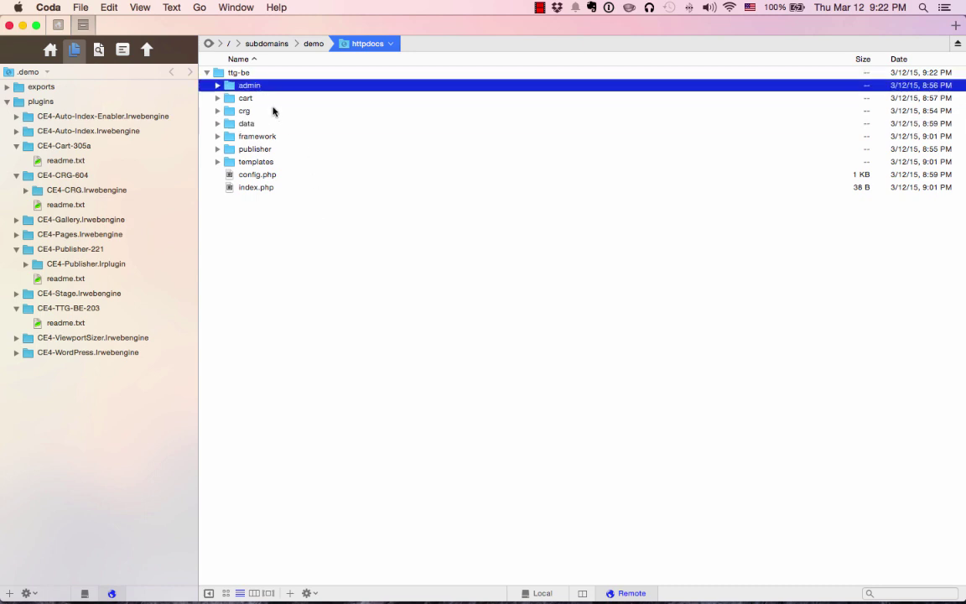
{"action": "left_click", "coordinate": [264, 100]}
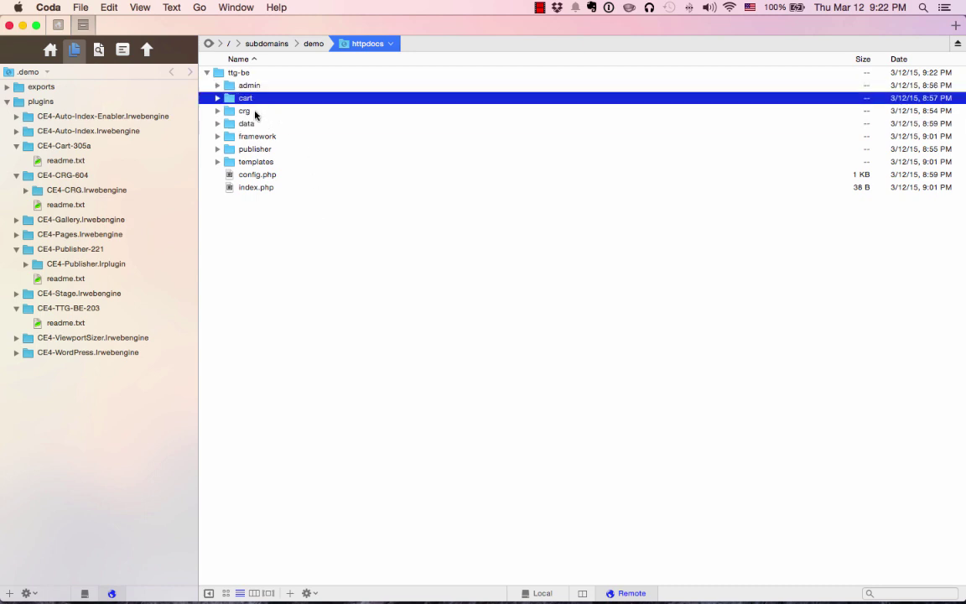
{"action": "left_click", "coordinate": [254, 112]}
{"action": "left_click", "coordinate": [256, 123]}
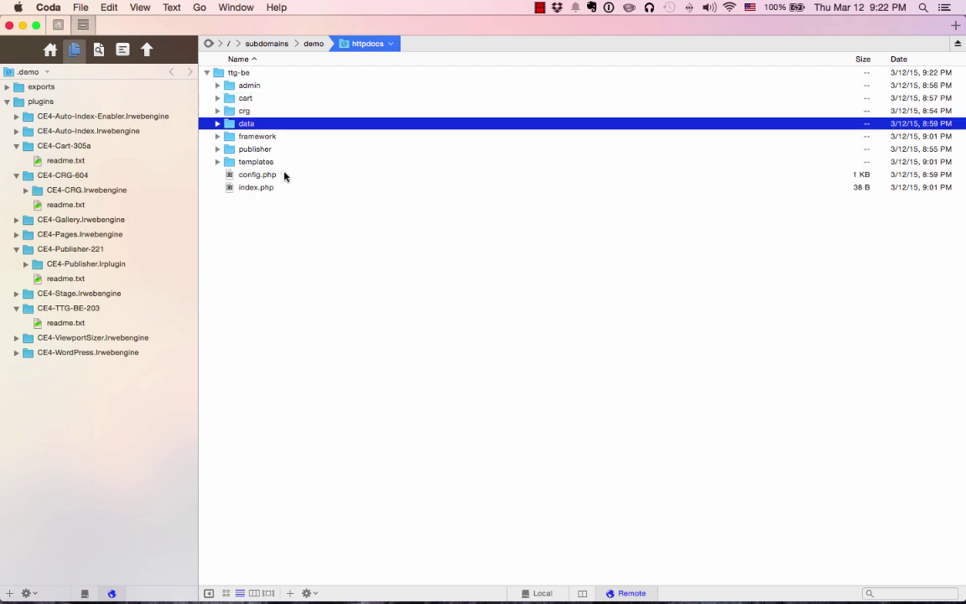
{"action": "left_click", "coordinate": [257, 150]}
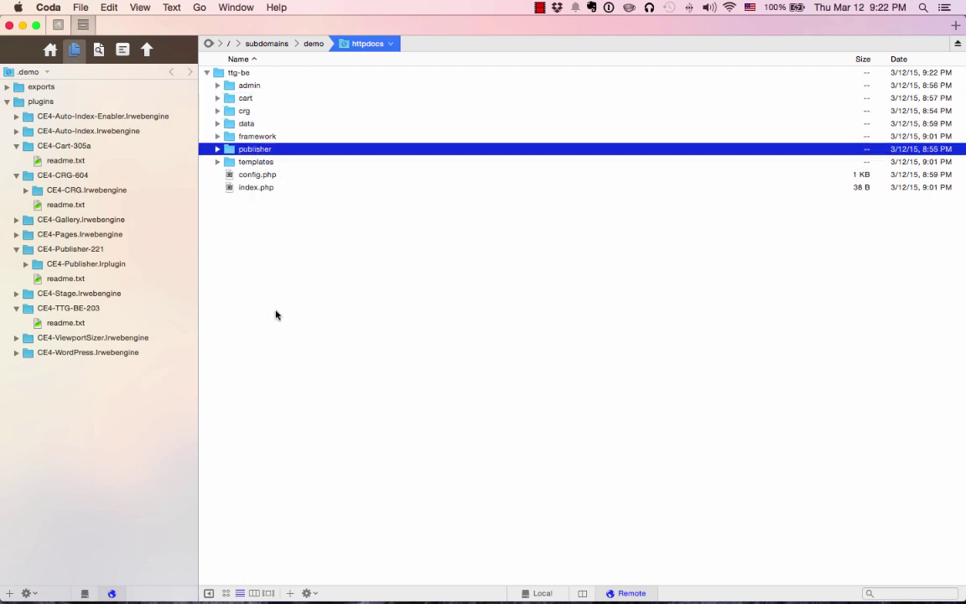
{"action": "left_click", "coordinate": [206, 73]}
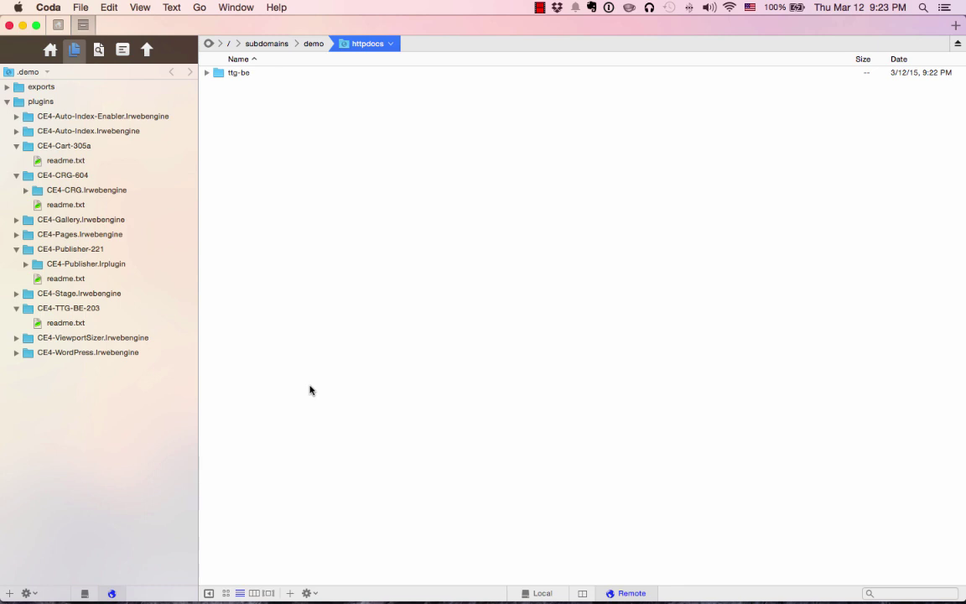
Create a new folder named galleries in the remote httpdocs directory.
{"action": "right_click", "coordinate": [311, 307]}
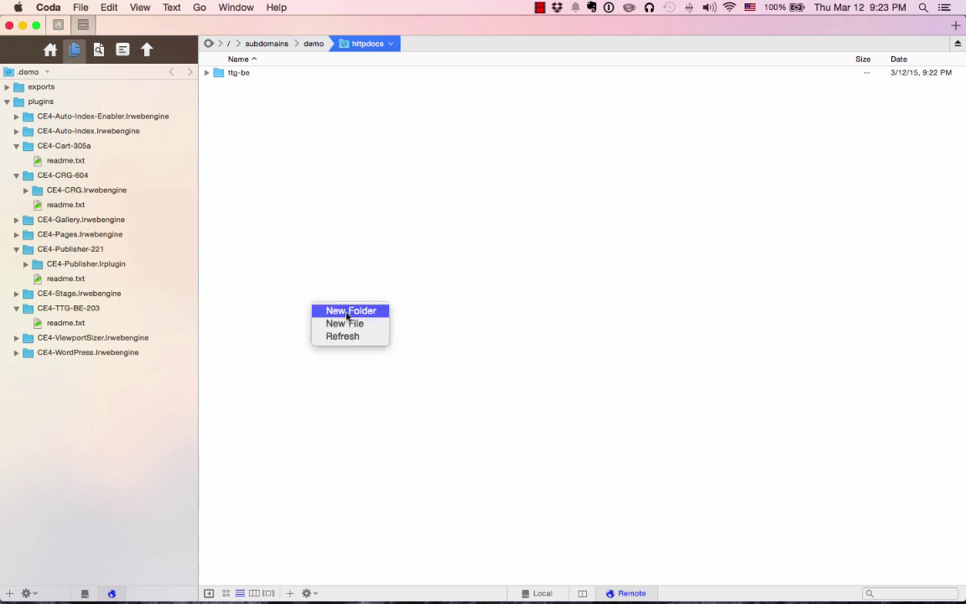
{"action": "left_click", "coordinate": [345, 311]}
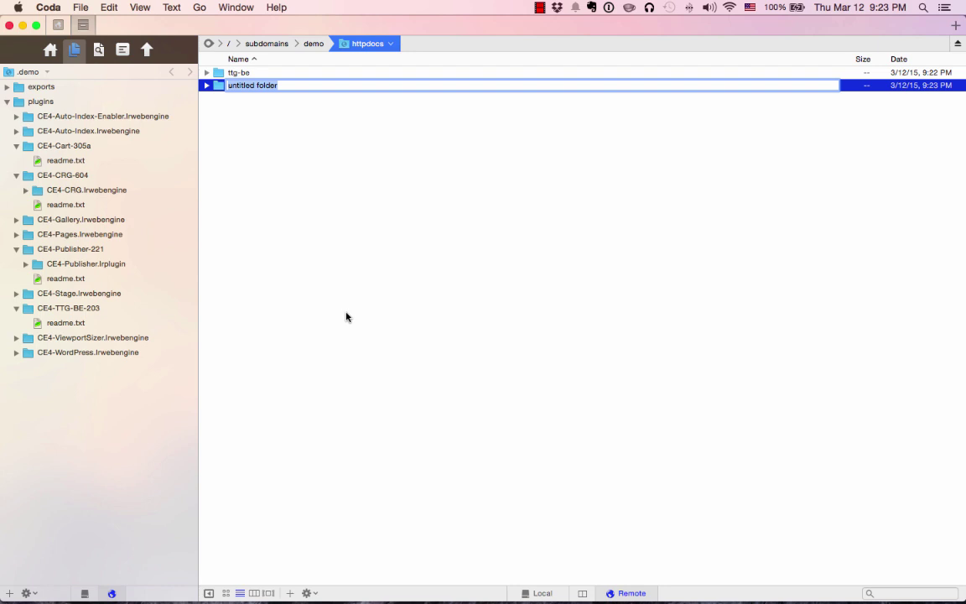
{"action": "type", "text": "gal"}
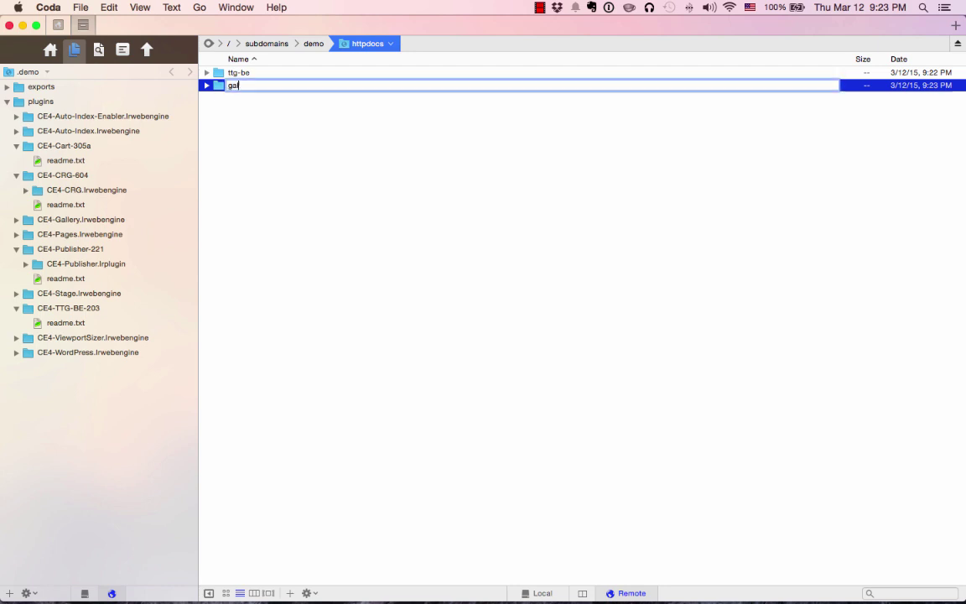
{"action": "type", "text": "leries"}
{"action": "key", "text": "Return"}
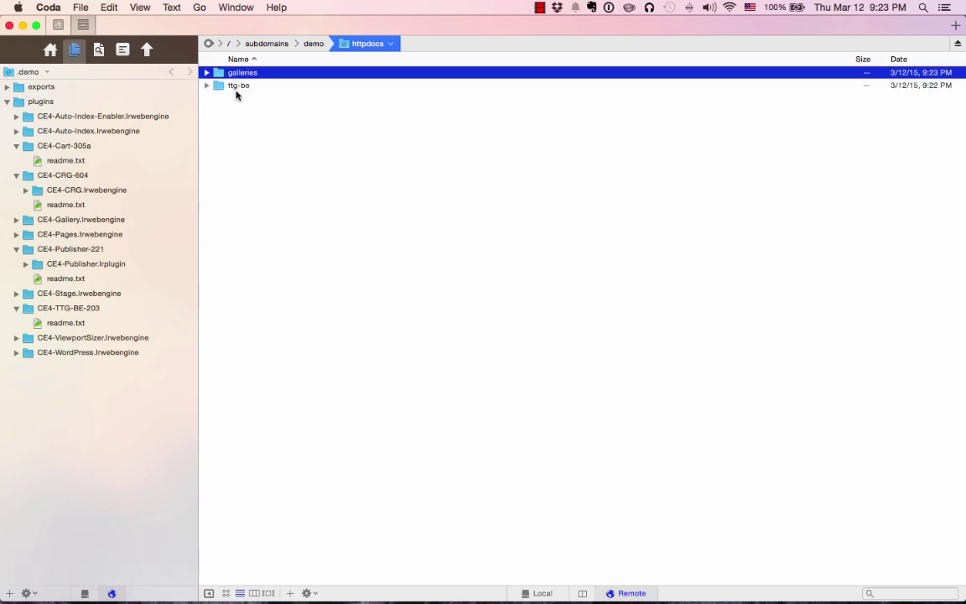
Set the galleries folder's permissions to octal 777 and apply them.
{"action": "right_click", "coordinate": [245, 76]}
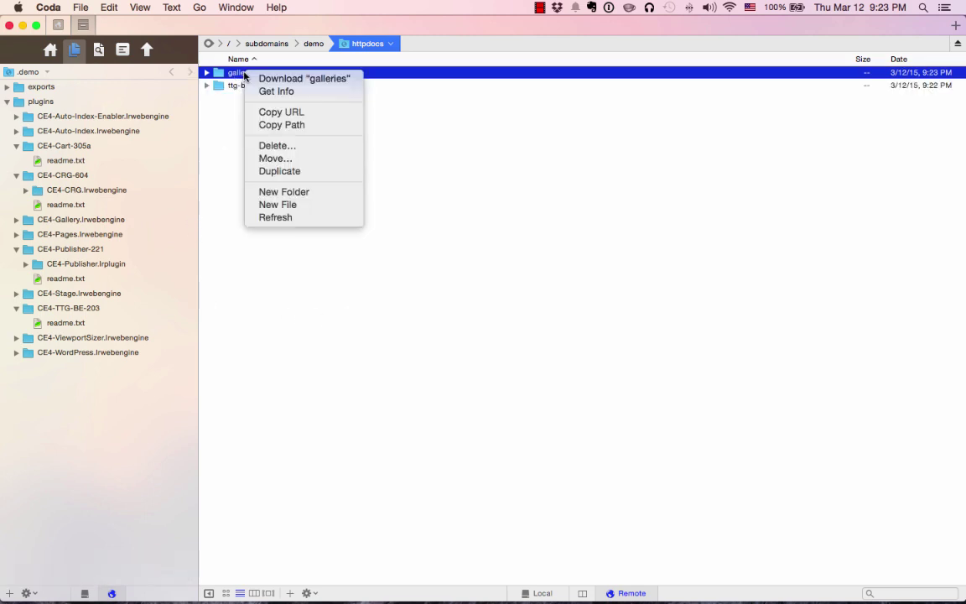
{"action": "left_click", "coordinate": [282, 92]}
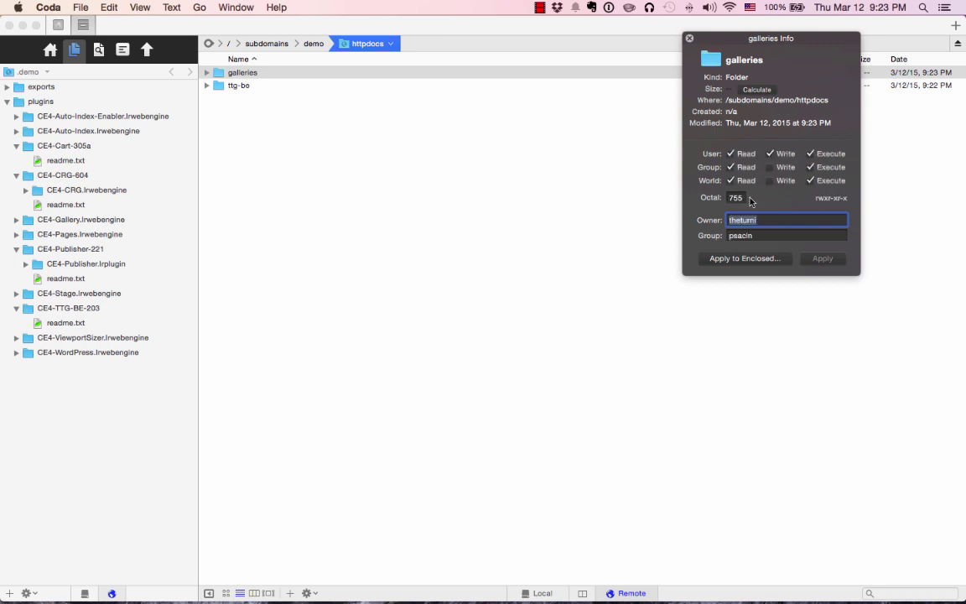
{"action": "key", "text": "shift+Tab"}
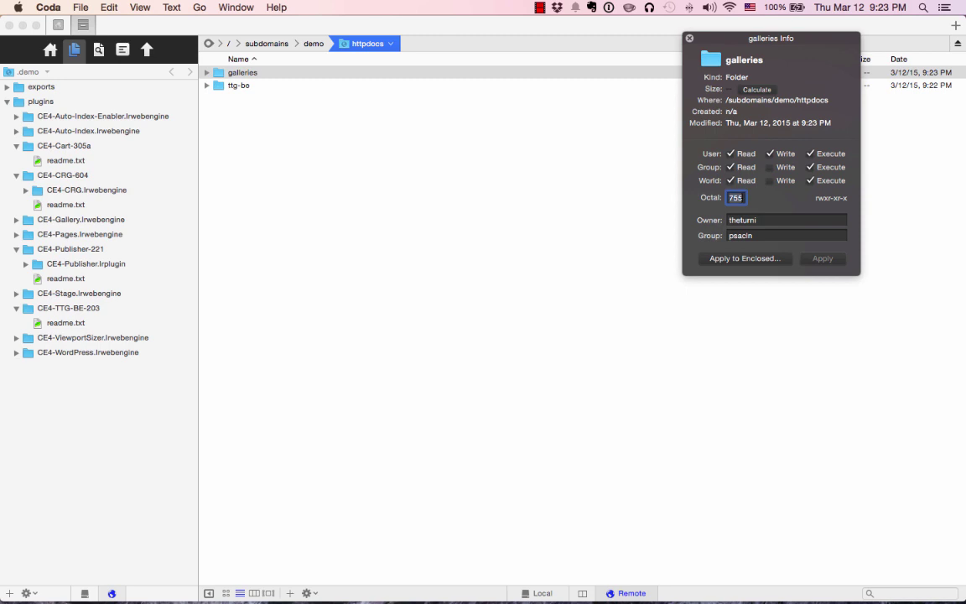
{"action": "type", "text": "777"}
{"action": "left_click", "coordinate": [820, 259]}
{"action": "key", "text": "Escape"}
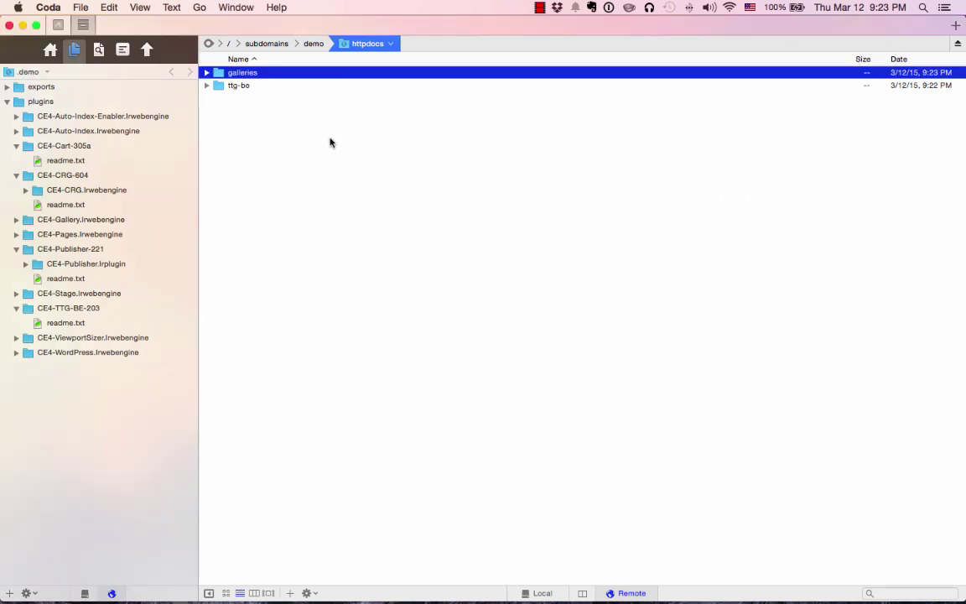
{"action": "left_click", "coordinate": [240, 86]}
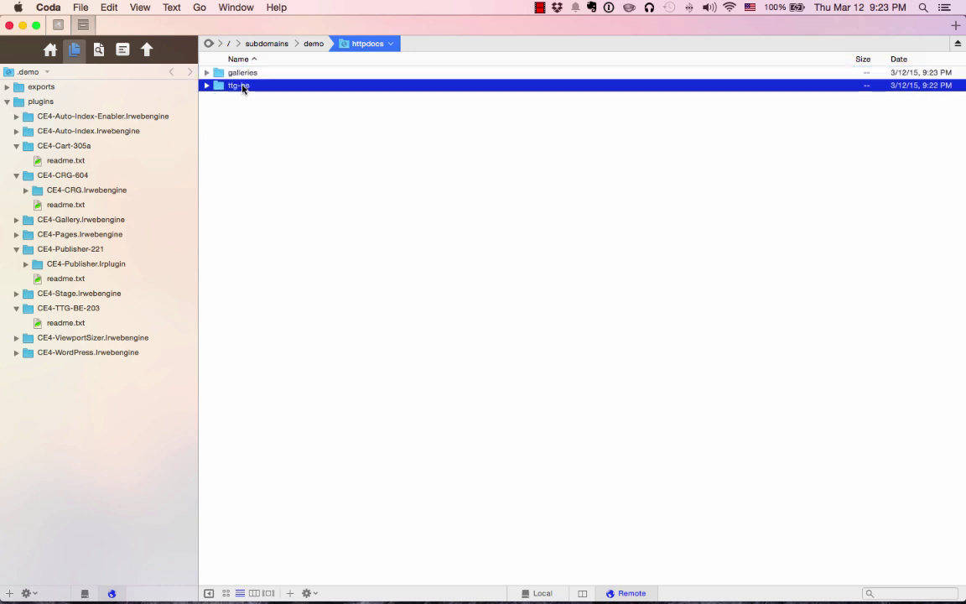
{"action": "left_click", "coordinate": [243, 73]}
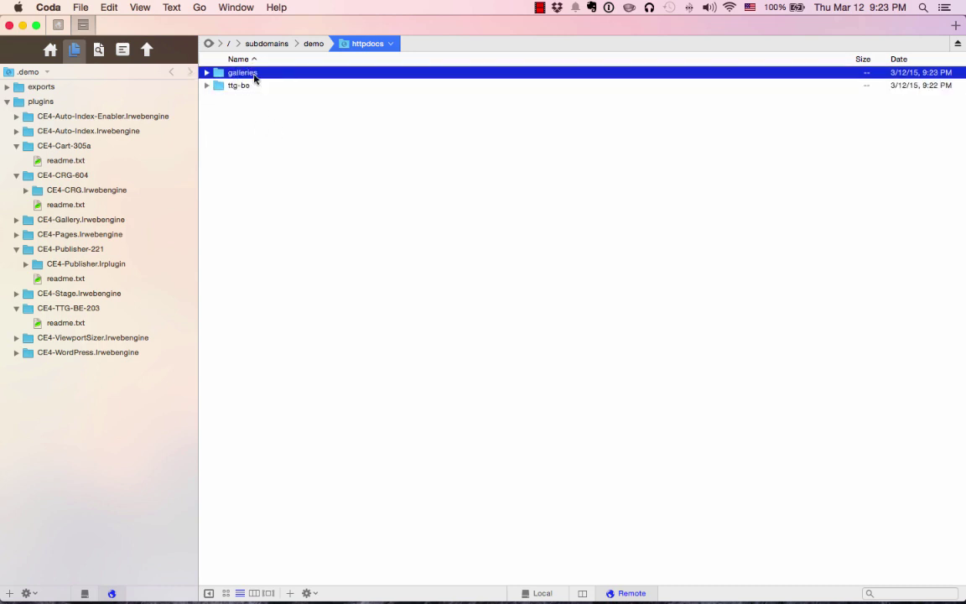
In the browser, log in to TTG BE Admin with the admin username and password.
{"action": "key", "text": "super+Tab"}
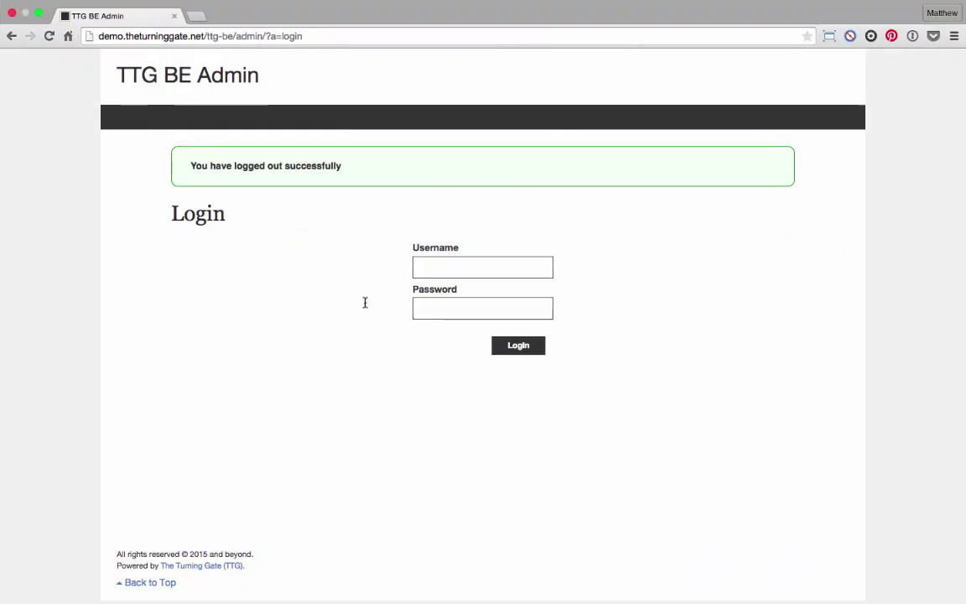
{"action": "left_click", "coordinate": [495, 269]}
{"action": "type", "text": "admin"}
{"action": "key", "text": "Tab"}
{"action": "type", "text": "a"}
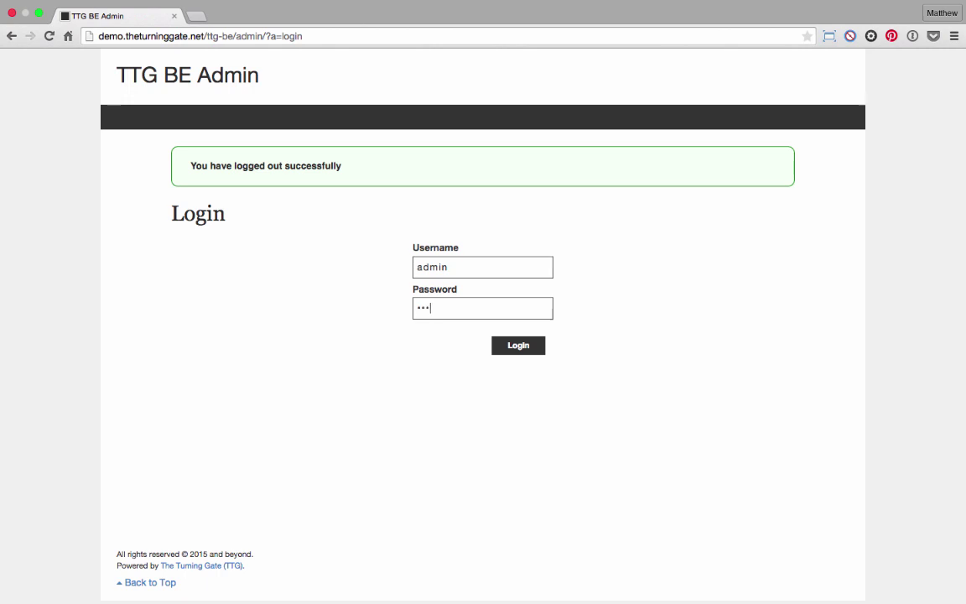
{"action": "key", "text": "Return"}
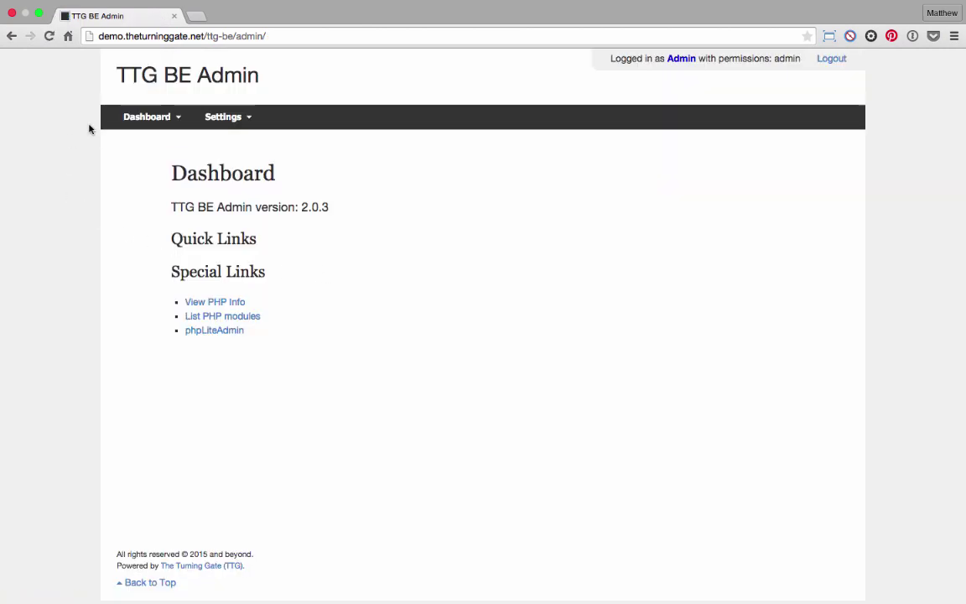
Visit Cart Admin, Client Response Gallery Admin, then Publisher Admin from the Dashboard menu.
{"action": "left_click", "coordinate": [139, 124]}
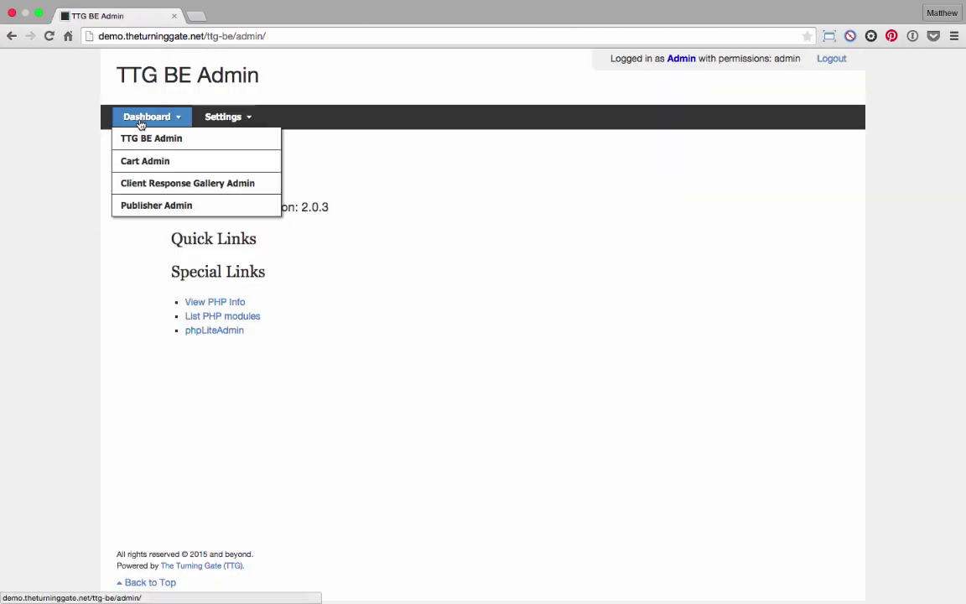
{"action": "left_click", "coordinate": [141, 167]}
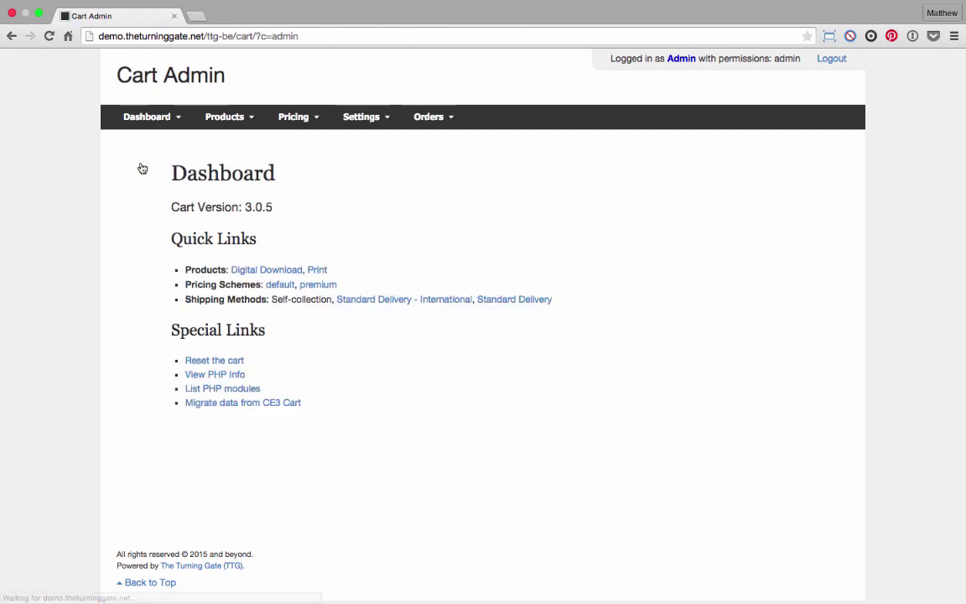
{"action": "left_click", "coordinate": [142, 118]}
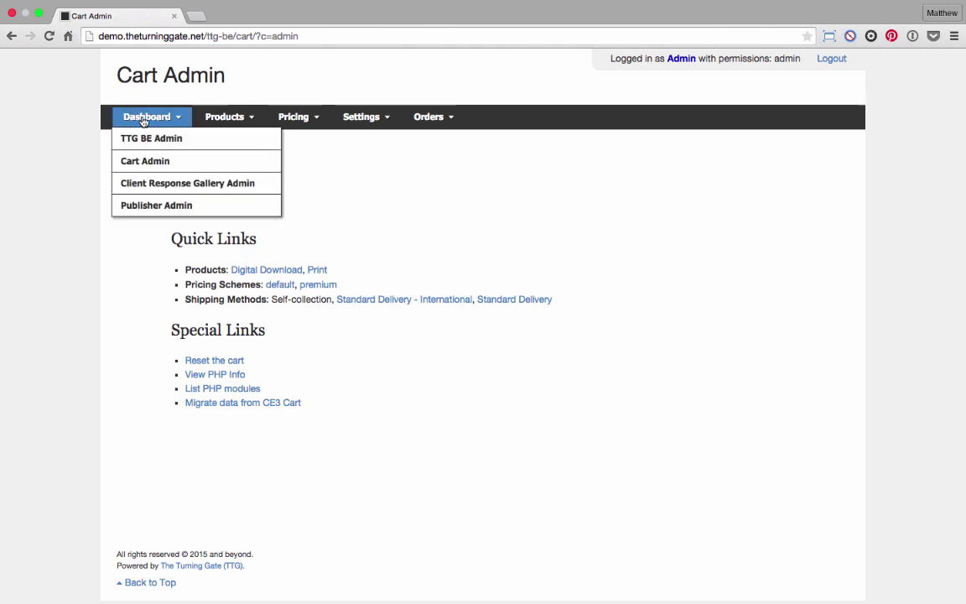
{"action": "left_click", "coordinate": [150, 183]}
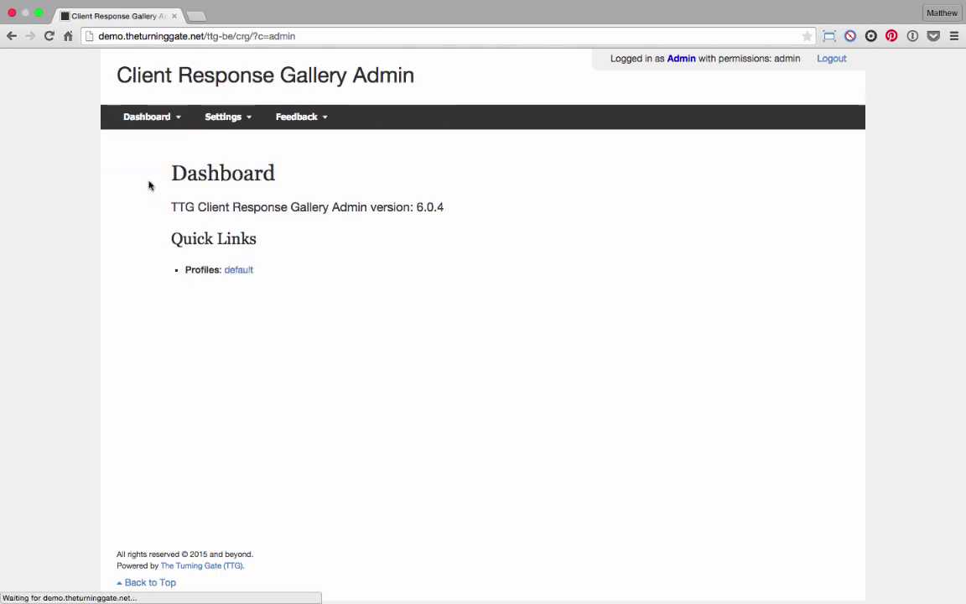
{"action": "left_click", "coordinate": [150, 118]}
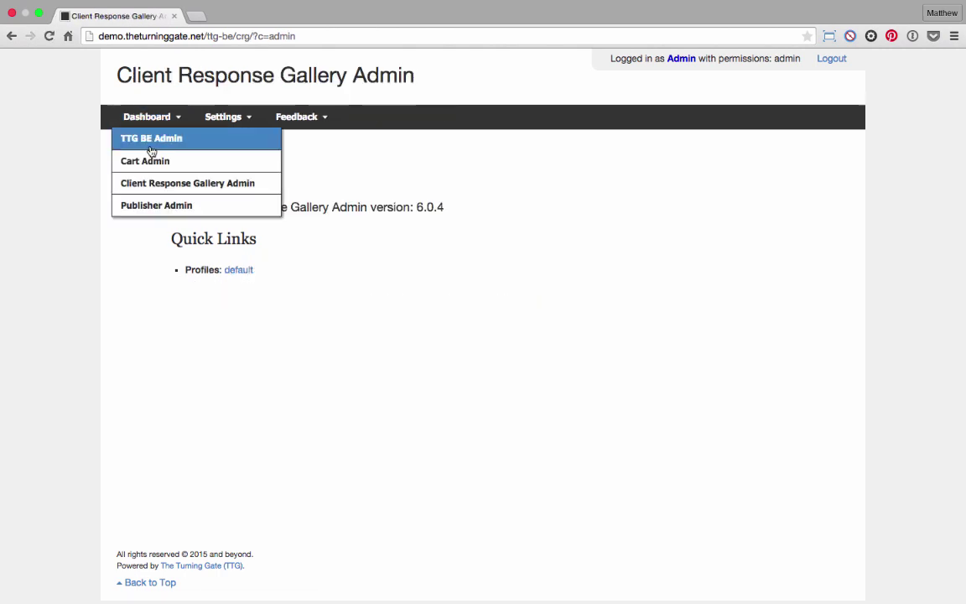
{"action": "left_click", "coordinate": [152, 206]}
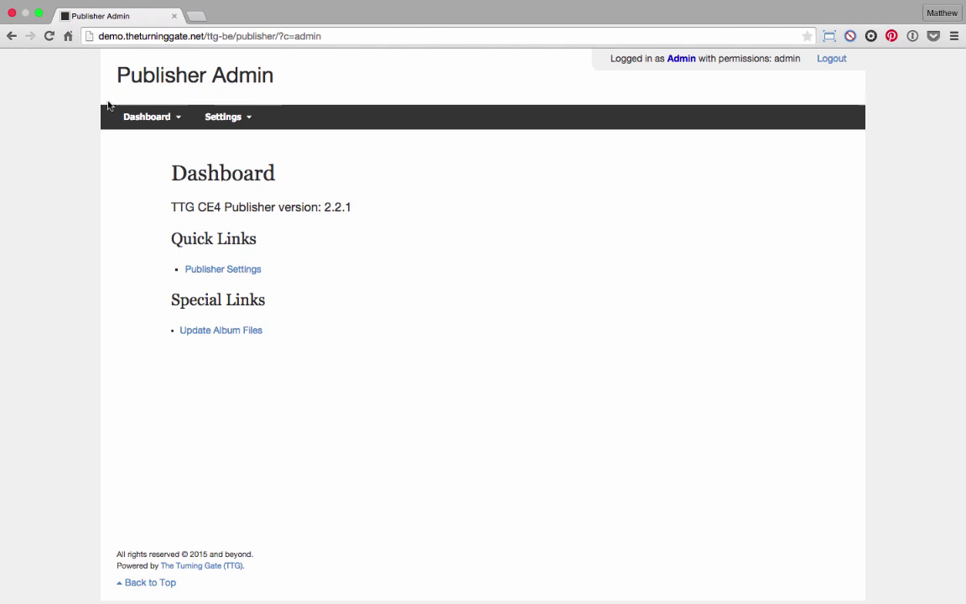
Edit Publisher Settings to enter an API key and save them.
{"action": "left_click", "coordinate": [149, 118]}
{"action": "left_click", "coordinate": [223, 116]}
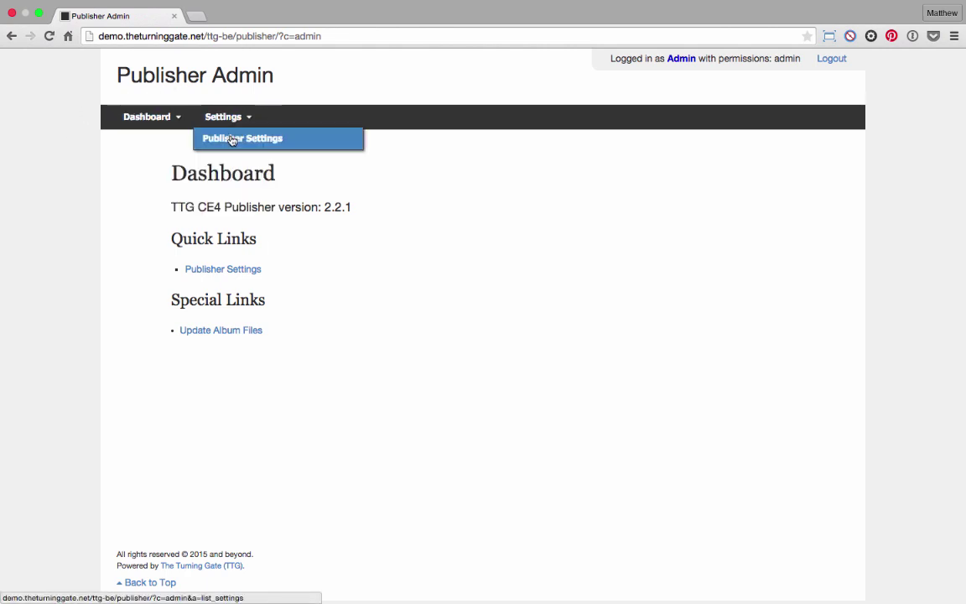
{"action": "left_click", "coordinate": [232, 140]}
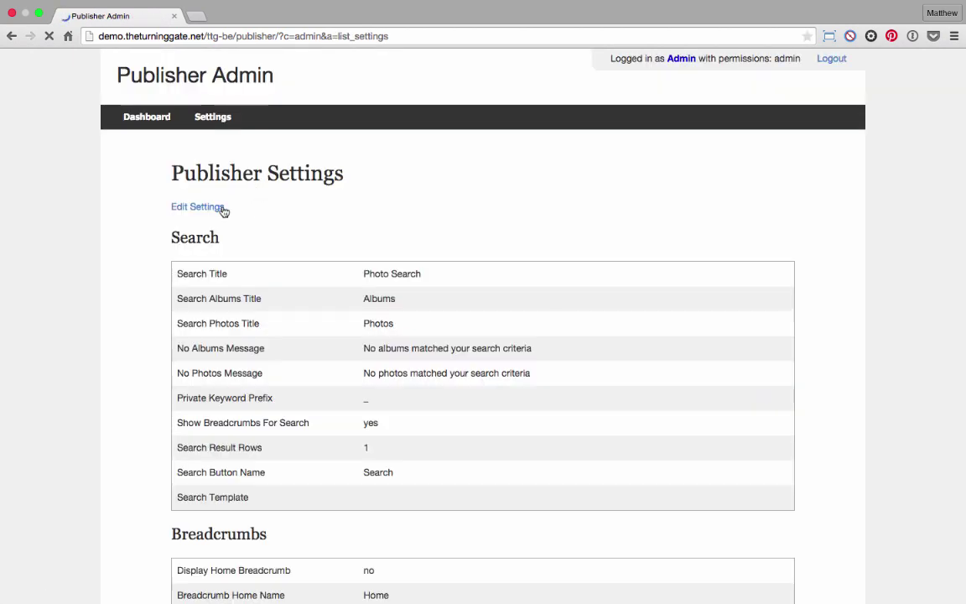
{"action": "left_click", "coordinate": [223, 209]}
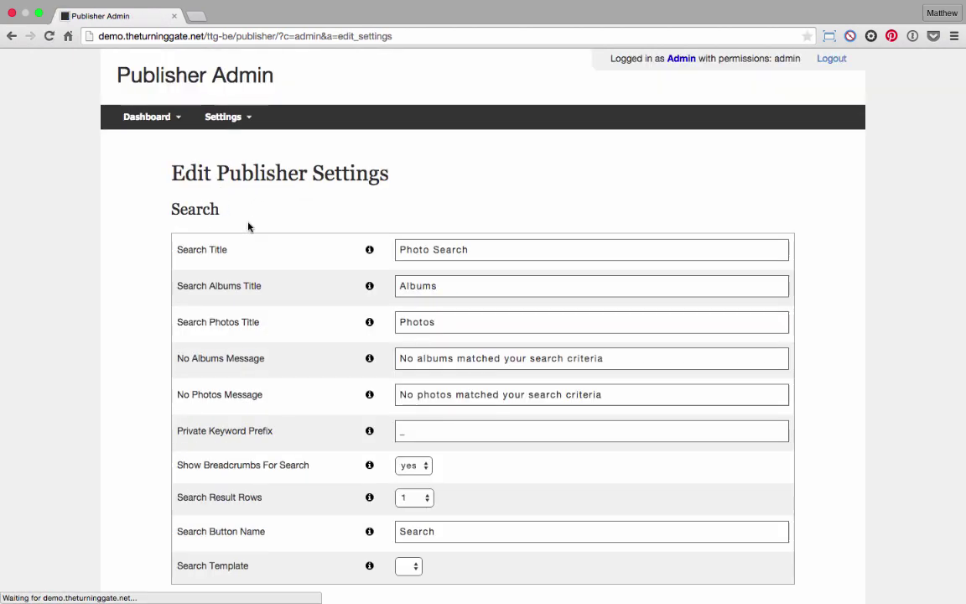
{"action": "scroll", "coordinate": [309, 254], "scroll_direction": "down", "scroll_amount": 10}
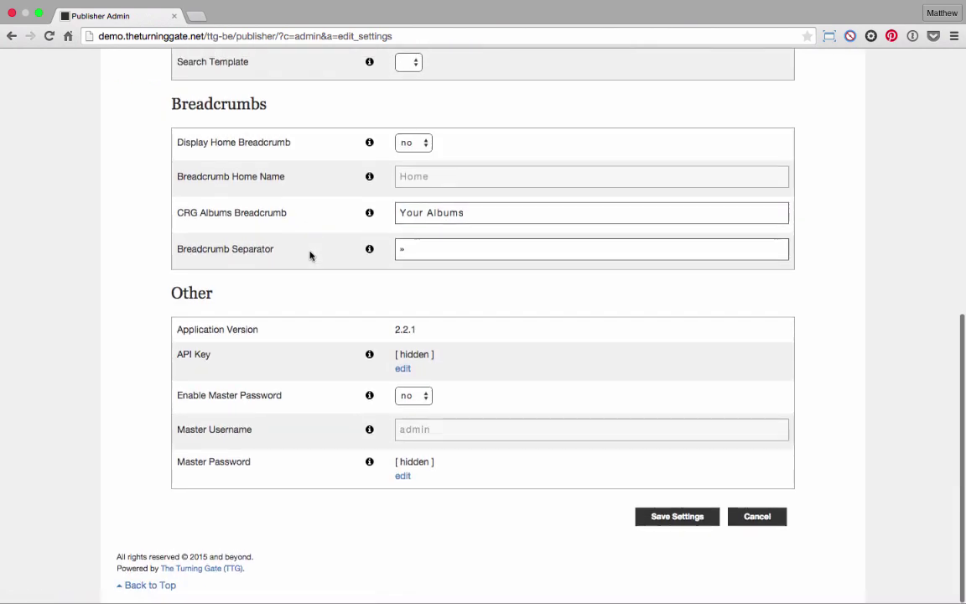
{"action": "double_click", "coordinate": [173, 295]}
{"action": "left_click_drag", "start_coordinate": [177, 356], "coordinate": [237, 362]}
{"action": "left_click", "coordinate": [402, 369]}
{"action": "left_click", "coordinate": [424, 358]}
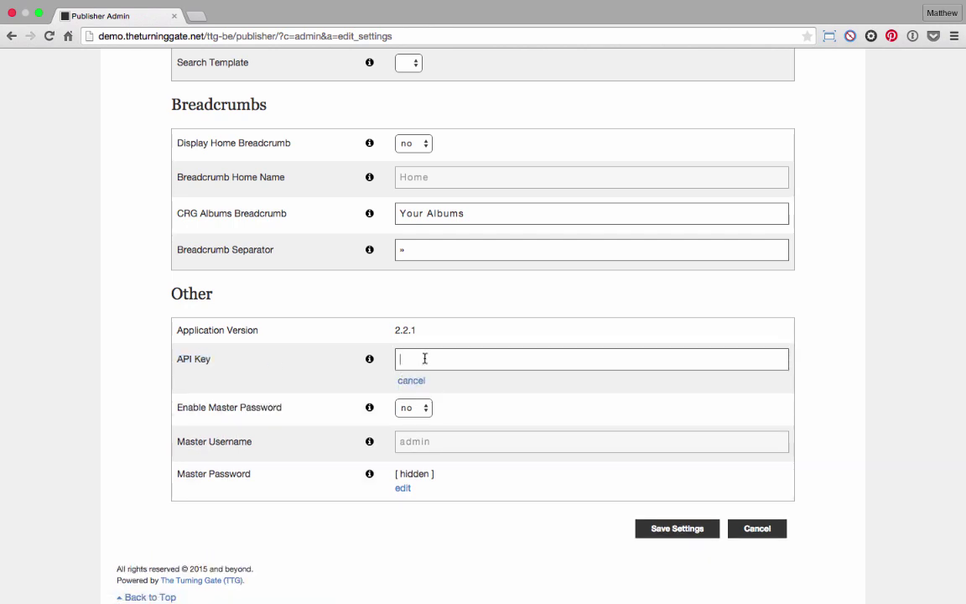
{"action": "type", "text": "1234567890"}
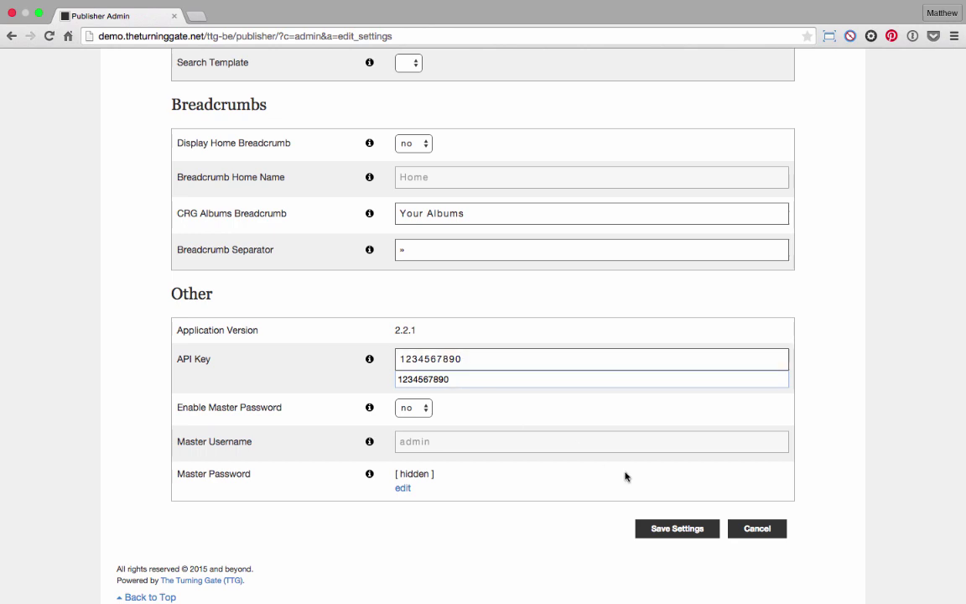
{"action": "left_click", "coordinate": [691, 534]}
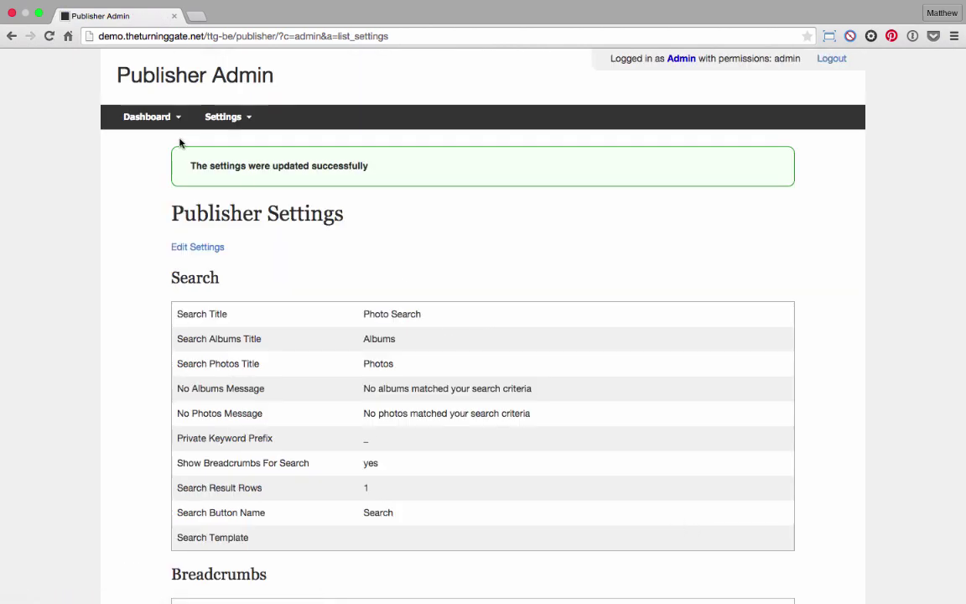
Log out of the publisher admin and switch back to Coda.
{"action": "left_click", "coordinate": [134, 119]}
{"action": "left_click", "coordinate": [220, 117]}
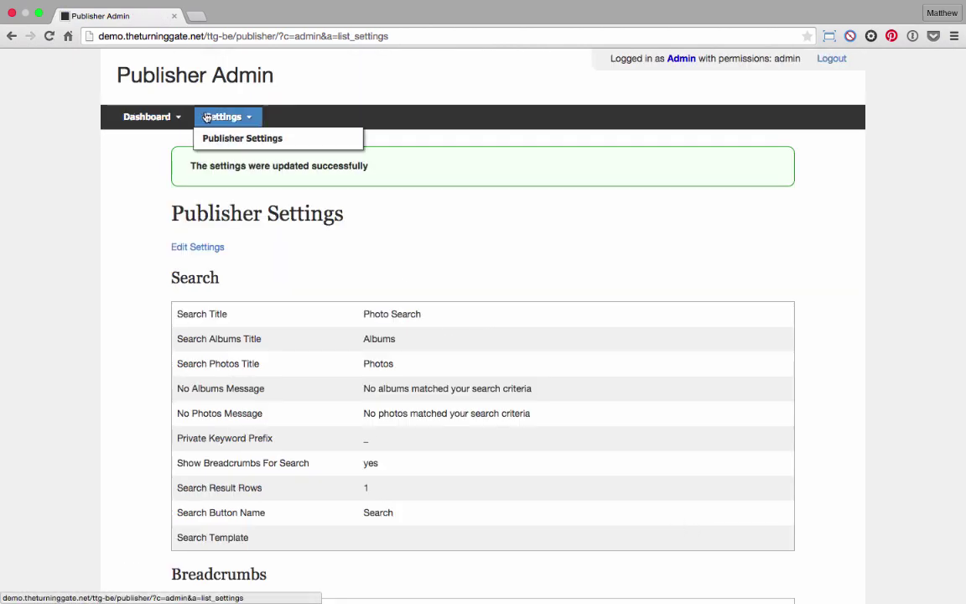
{"action": "left_click", "coordinate": [835, 59]}
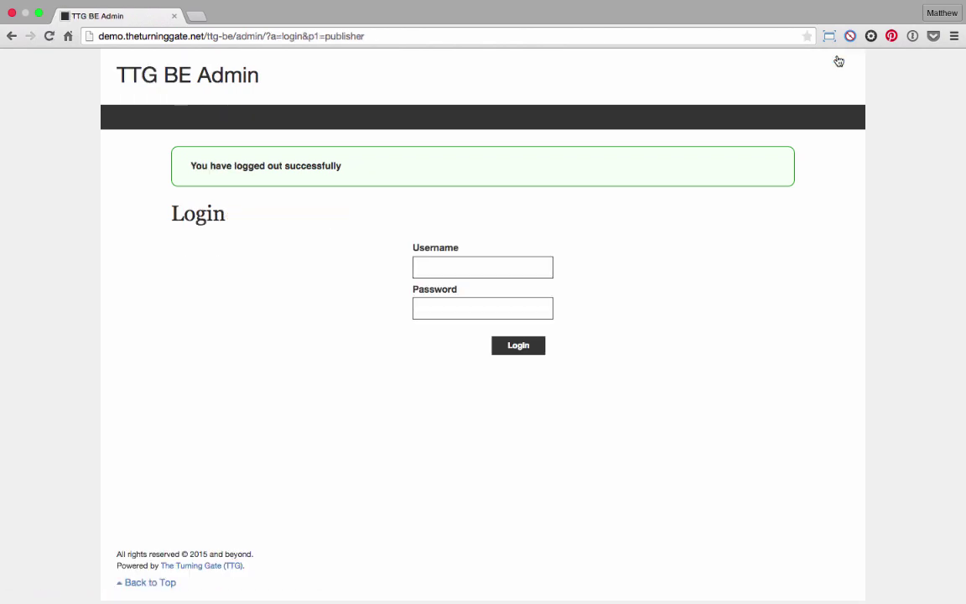
{"action": "key", "text": "super+Tab"}
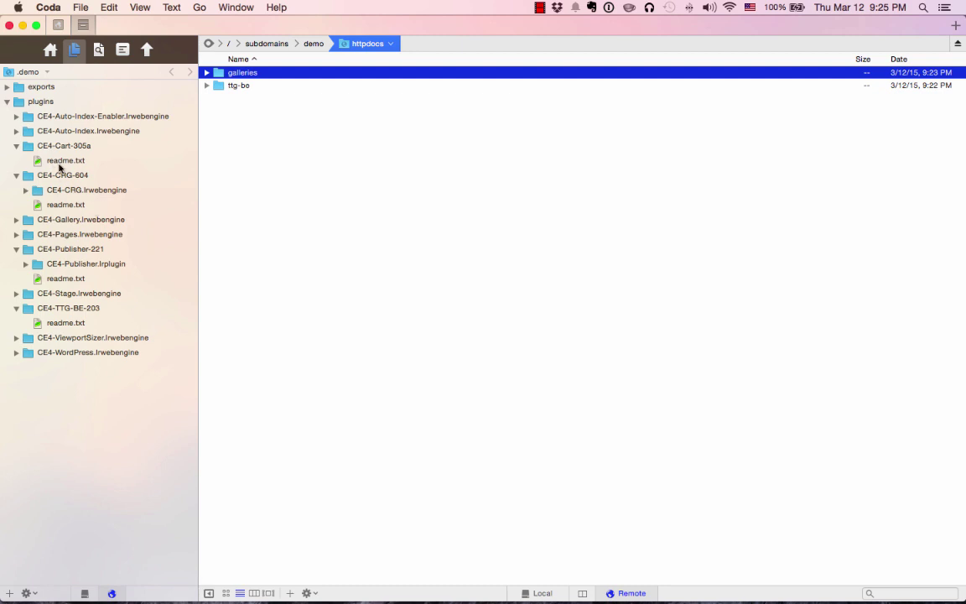
Show local files, collapse CE4-CRG-604, expand CE4-Publisher-221 and select CE4-Publisher.lrplugin.
{"action": "left_click", "coordinate": [84, 590]}
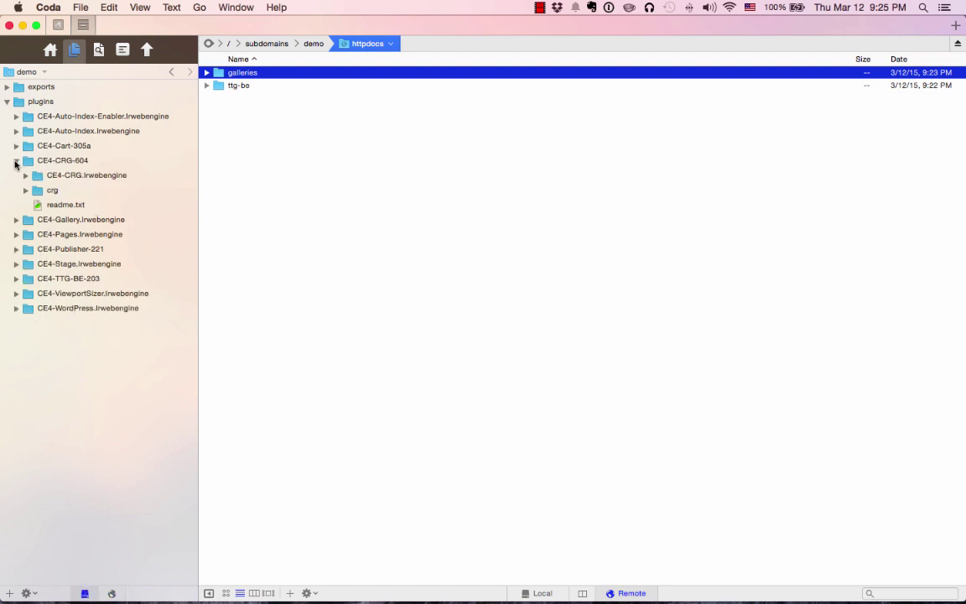
{"action": "left_click", "coordinate": [16, 162]}
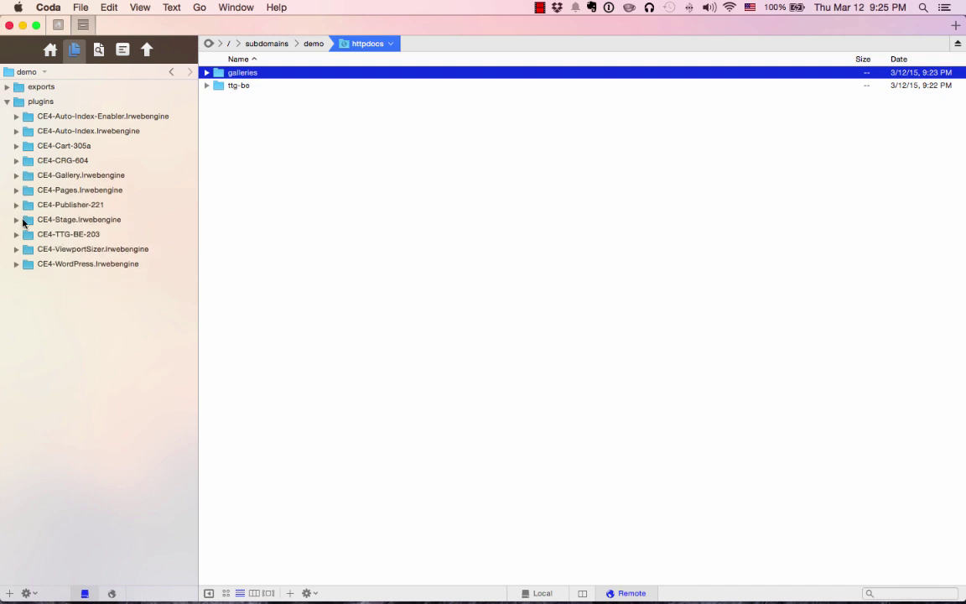
{"action": "left_click", "coordinate": [16, 206]}
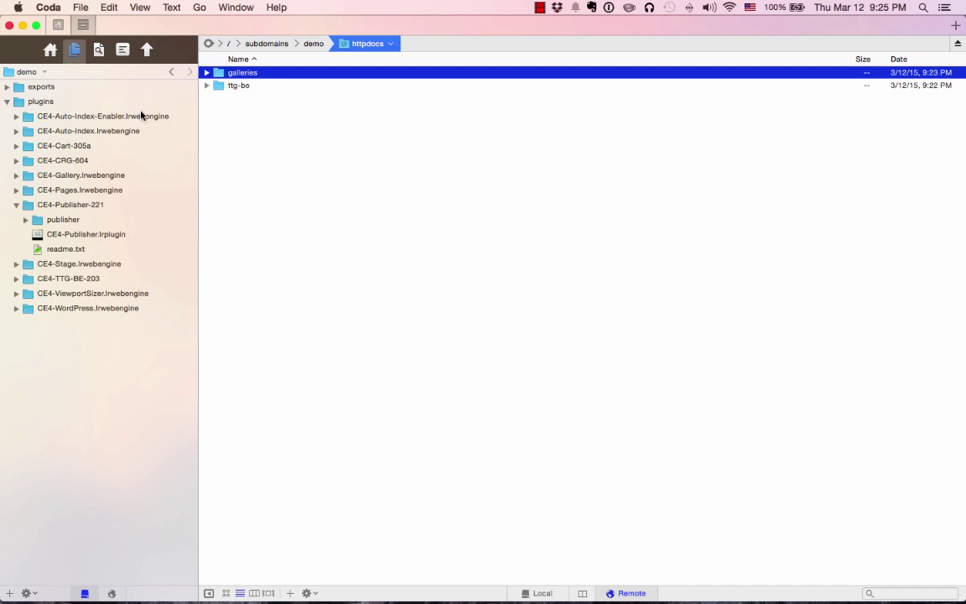
{"action": "left_click", "coordinate": [108, 235]}
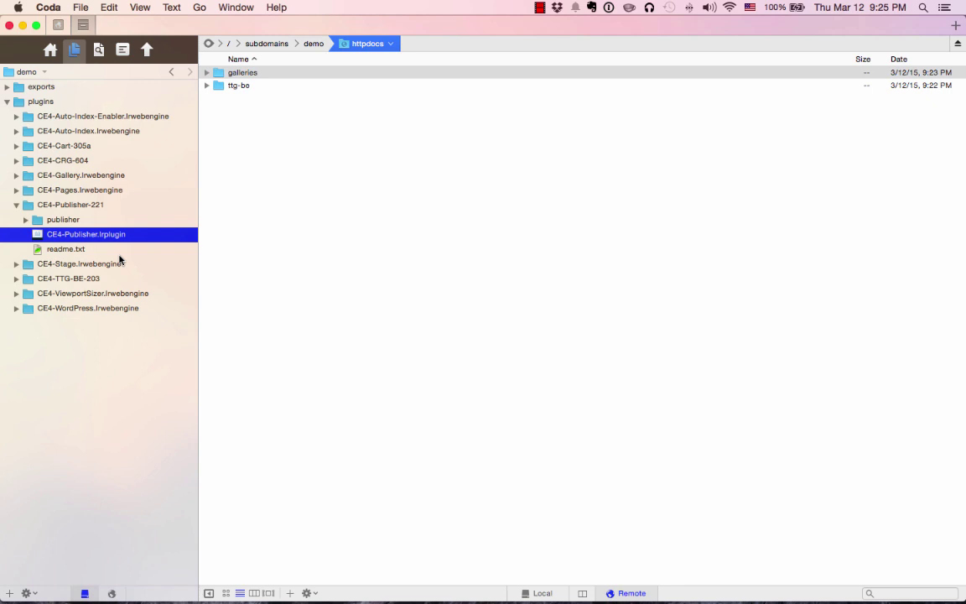
In Finder, create a folder named Lightroom Stuff inside Documents.
{"action": "key", "text": "super+Tab"}
{"action": "key", "text": "super+Tab"}
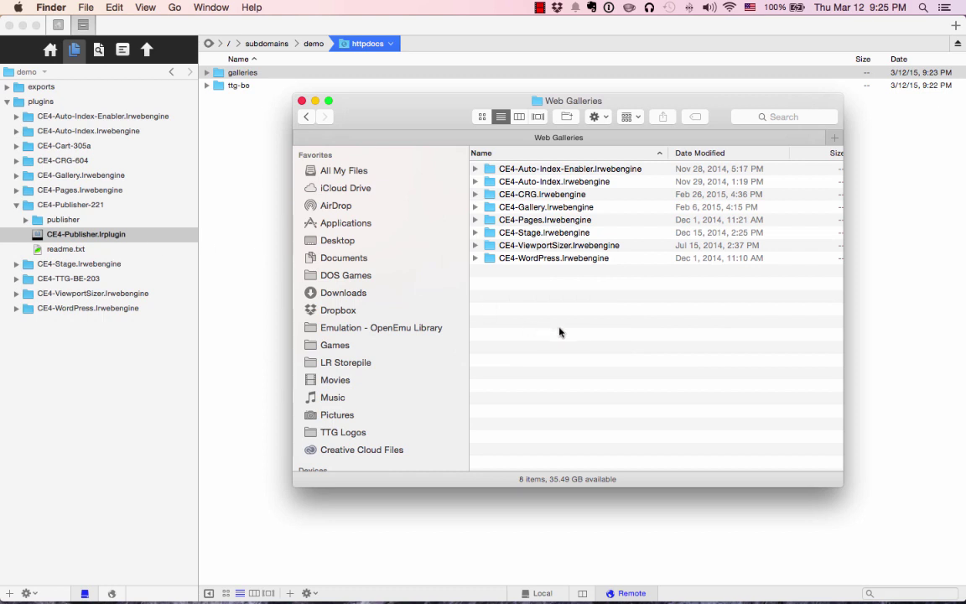
{"action": "left_click", "coordinate": [327, 258]}
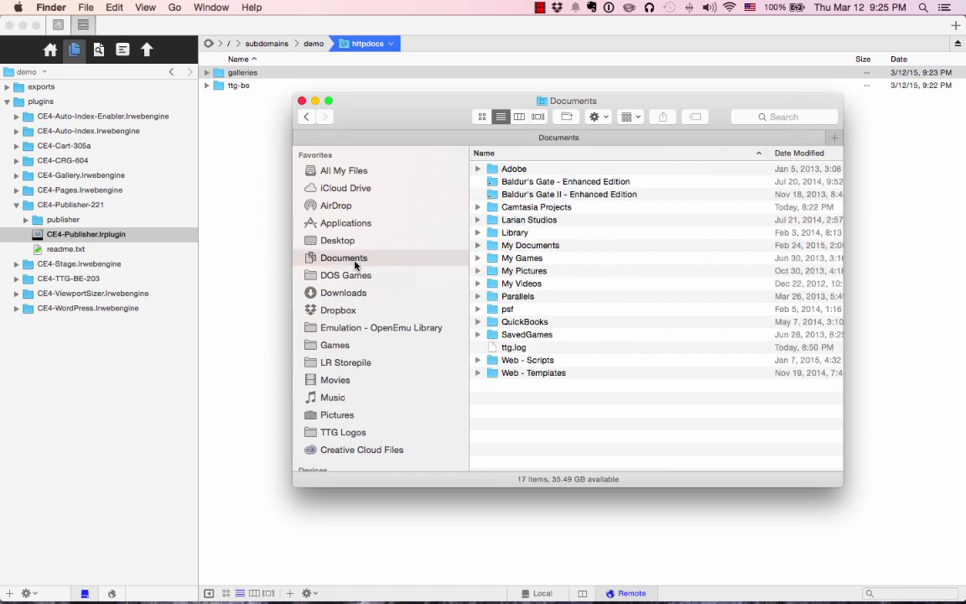
{"action": "right_click", "coordinate": [582, 430]}
{"action": "left_click", "coordinate": [604, 433]}
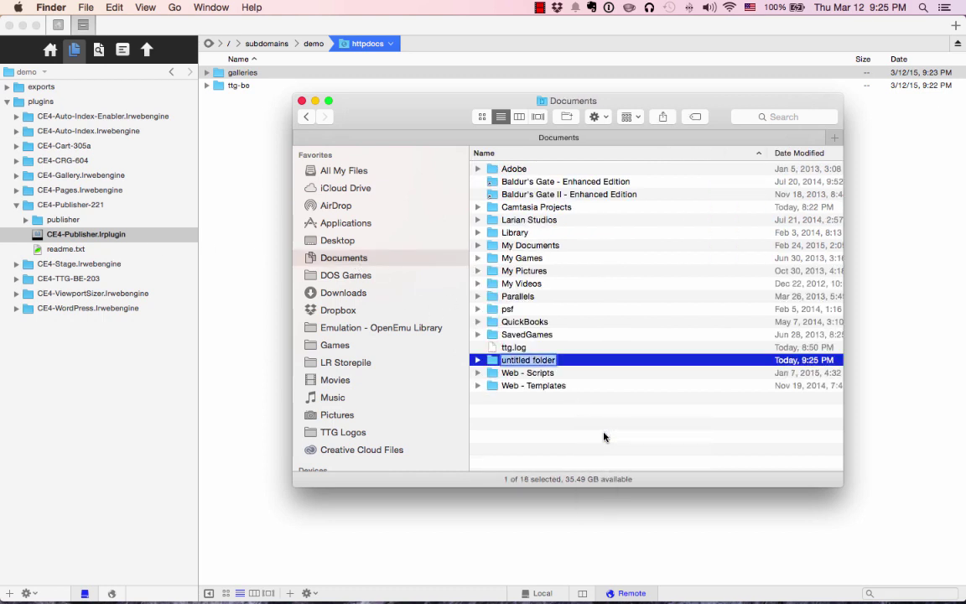
{"action": "type", "text": "Lightroom"}
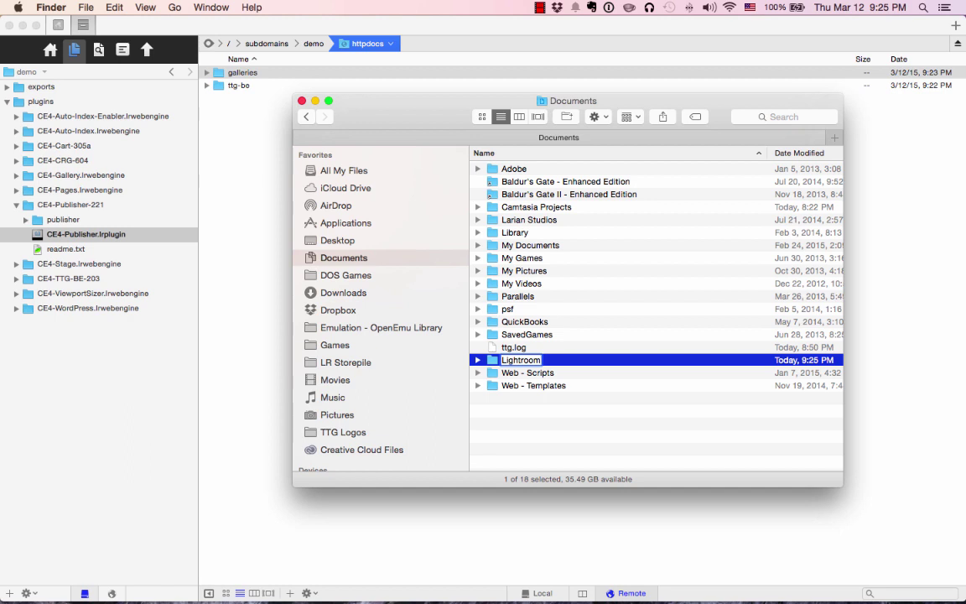
{"action": "type", "text": " Stuff"}
{"action": "key", "text": "Return"}
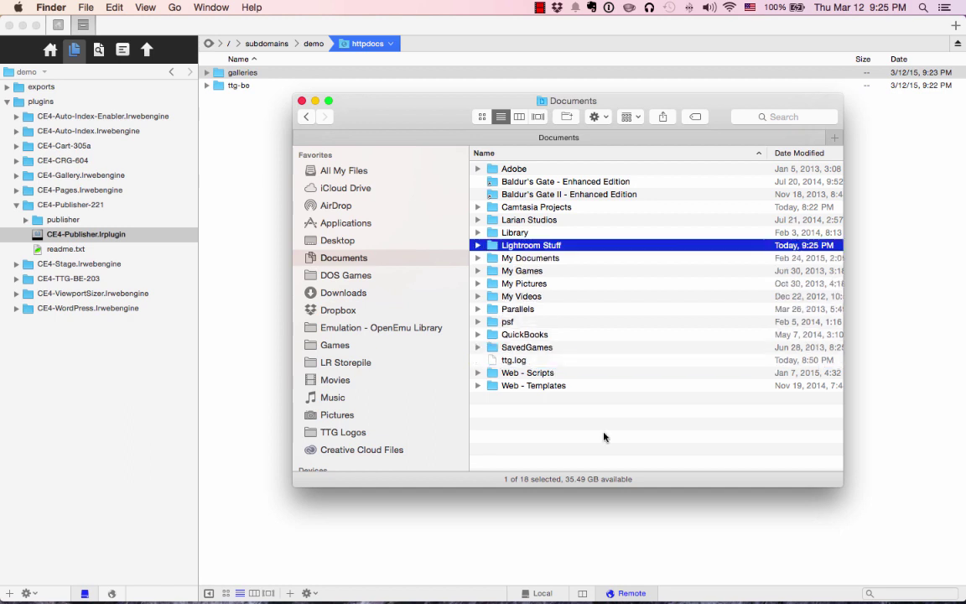
Copy CE4-Publisher.lrplugin into Lightroom Stuff and launch Lightroom.
{"action": "double_click", "coordinate": [532, 245]}
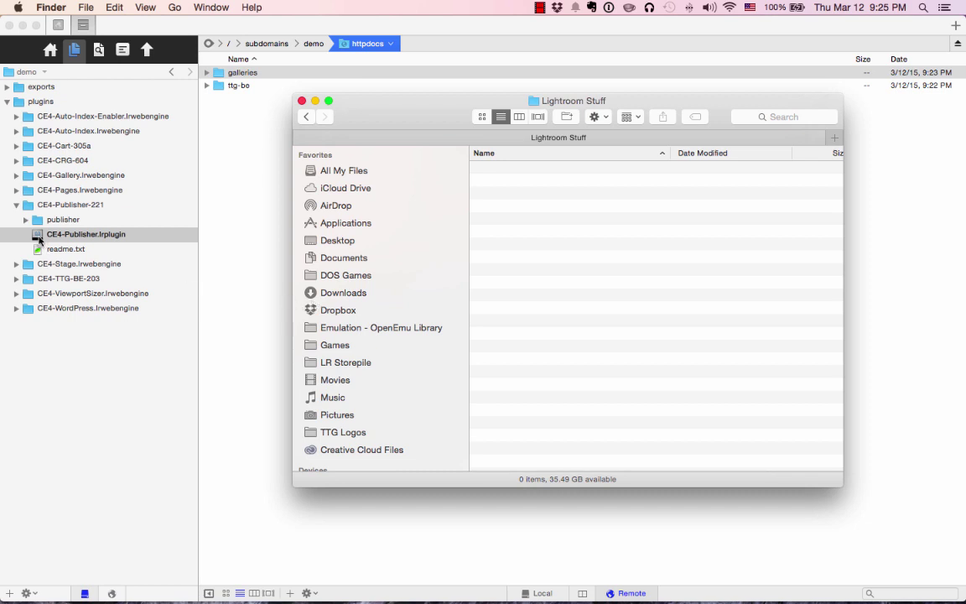
{"action": "left_click_drag", "start_coordinate": [39, 240], "coordinate": [625, 244]}
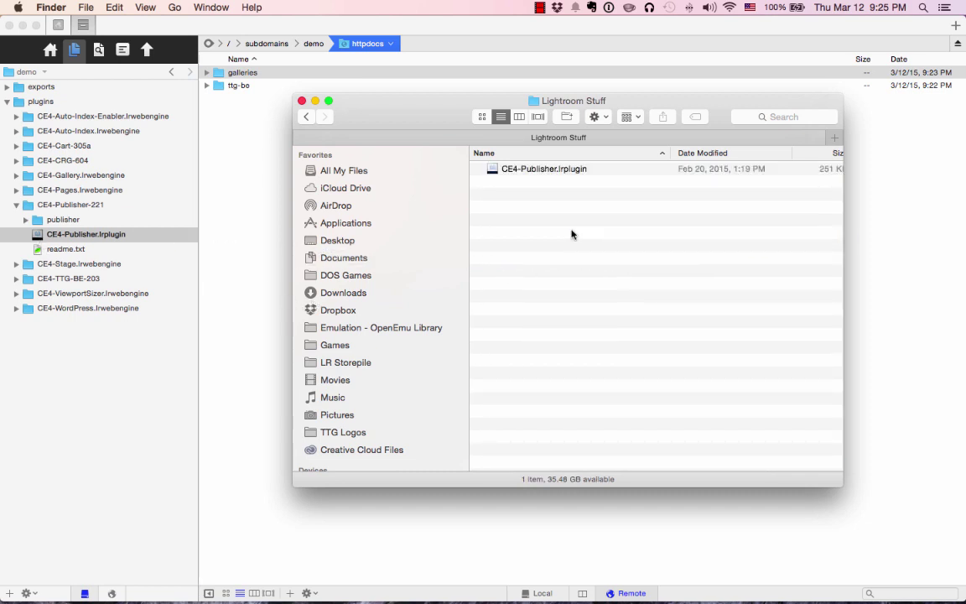
{"action": "left_click", "coordinate": [503, 168]}
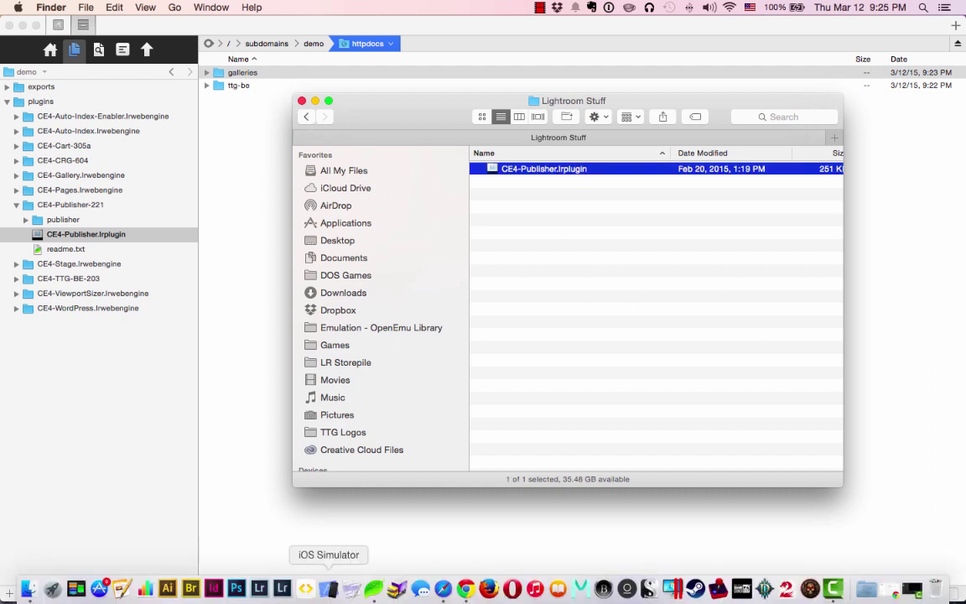
{"action": "left_click", "coordinate": [282, 588]}
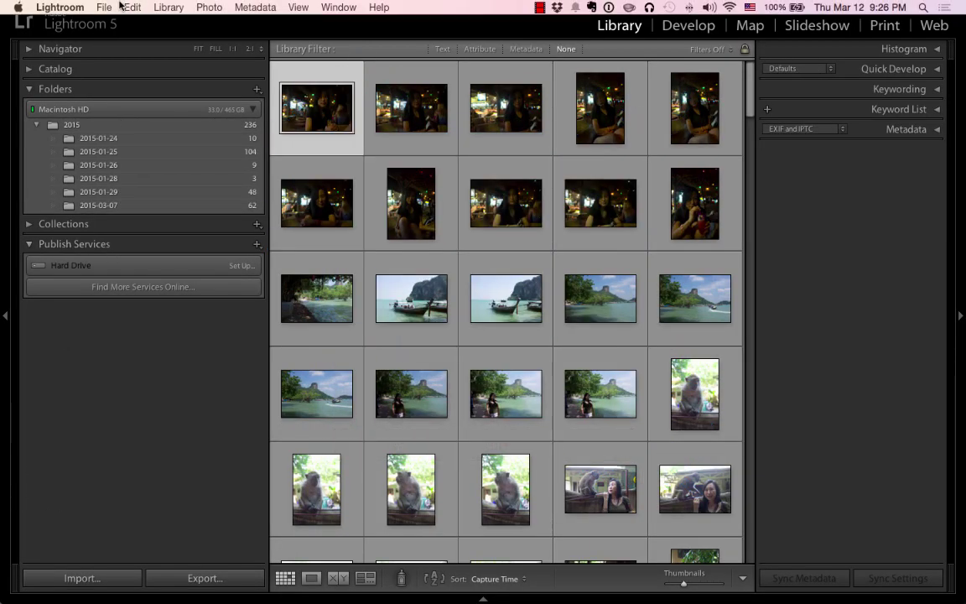
Install CE4-Publisher.lrplugin from Lightroom Stuff through the Plug-in Manager.
{"action": "left_click", "coordinate": [104, 7]}
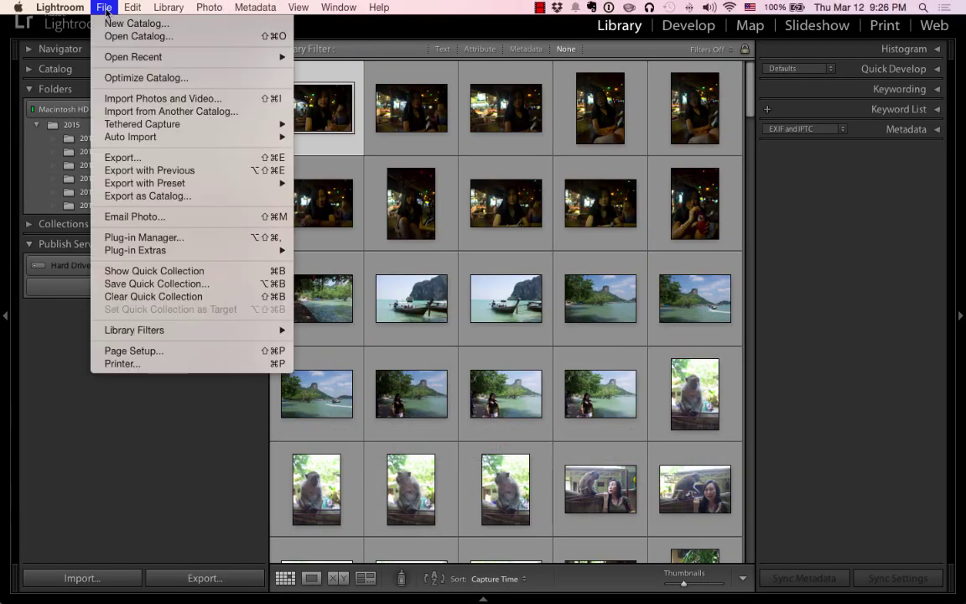
{"action": "left_click", "coordinate": [138, 237]}
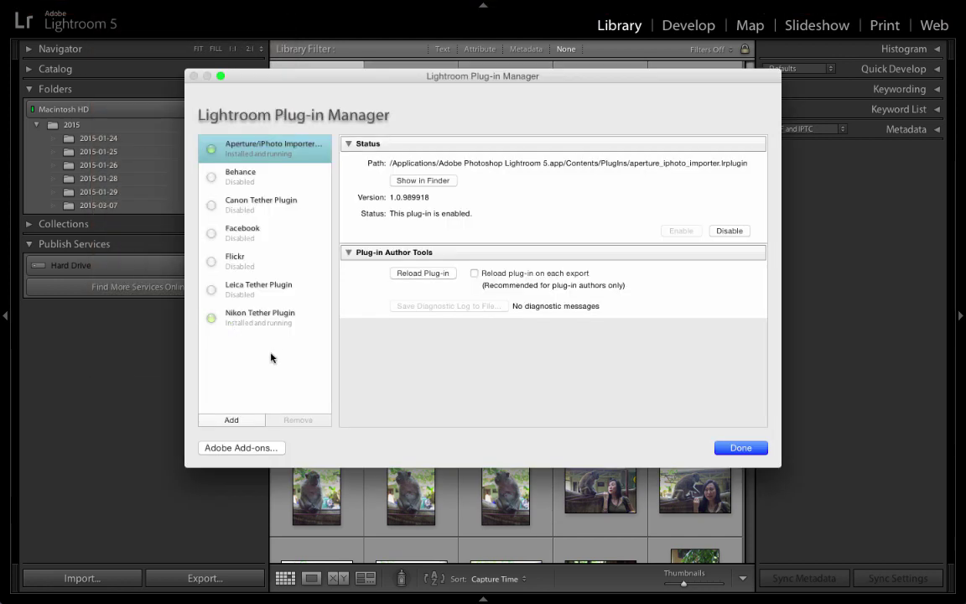
{"action": "left_click", "coordinate": [240, 422]}
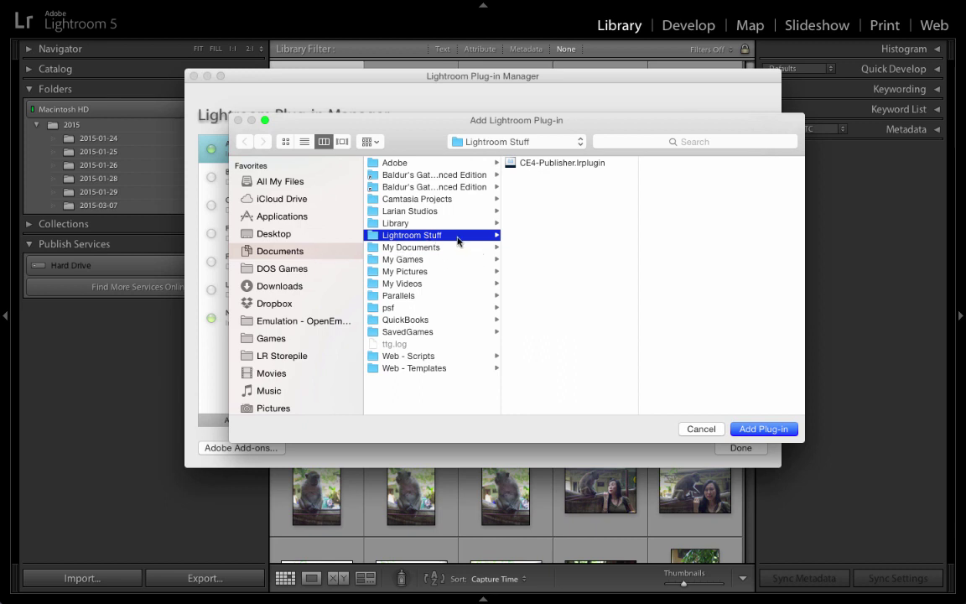
{"action": "left_click", "coordinate": [549, 163]}
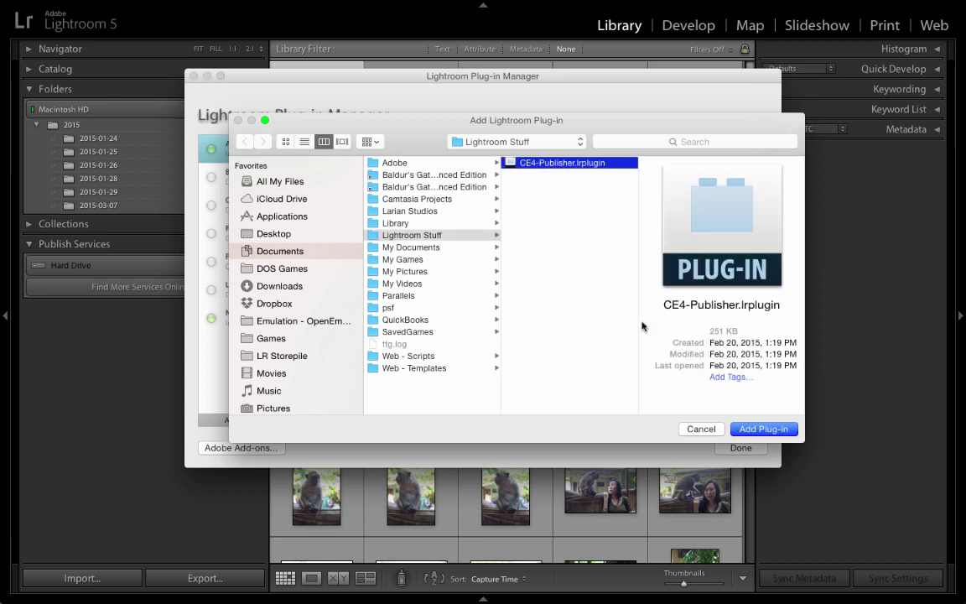
{"action": "left_click", "coordinate": [764, 428]}
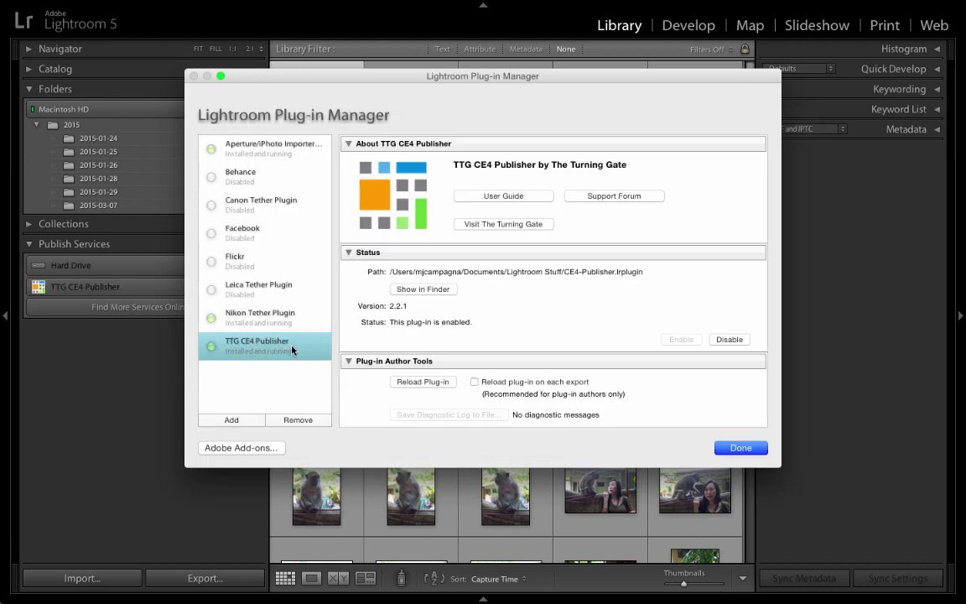
{"action": "left_click", "coordinate": [741, 448]}
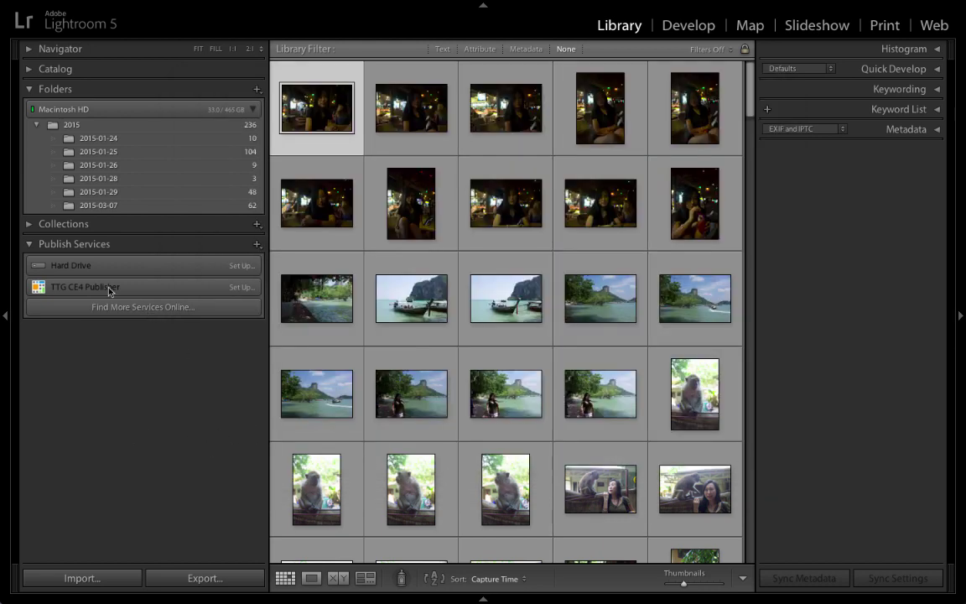
Open the TTG CE4 Publisher service settings from Publish Services and check its API URL.
{"action": "left_click", "coordinate": [109, 244]}
{"action": "left_click", "coordinate": [109, 244]}
{"action": "left_click", "coordinate": [109, 244]}
{"action": "left_click", "coordinate": [109, 244]}
{"action": "left_click", "coordinate": [109, 244]}
{"action": "left_click", "coordinate": [109, 244]}
{"action": "left_click", "coordinate": [180, 292]}
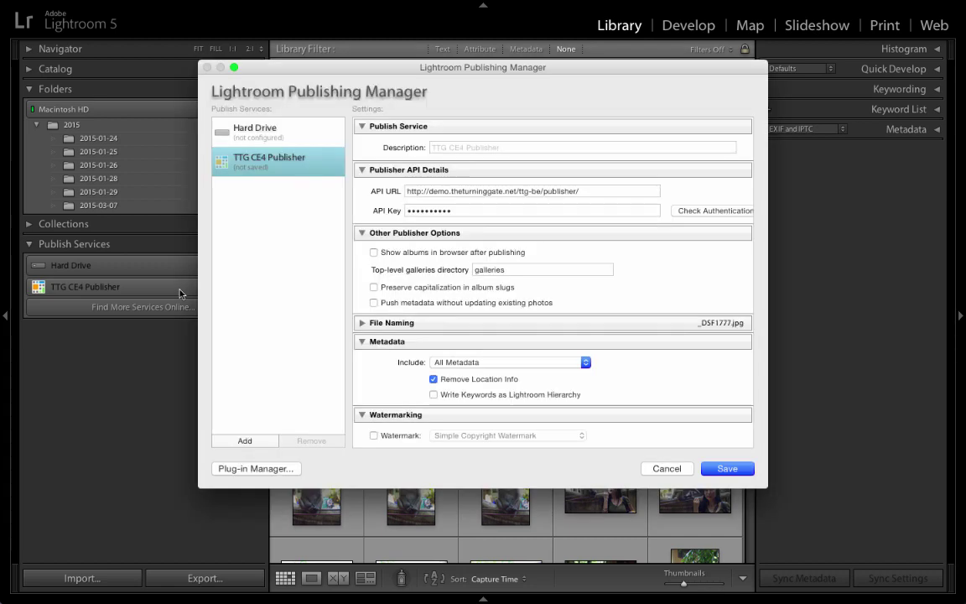
{"action": "left_click", "coordinate": [429, 191]}
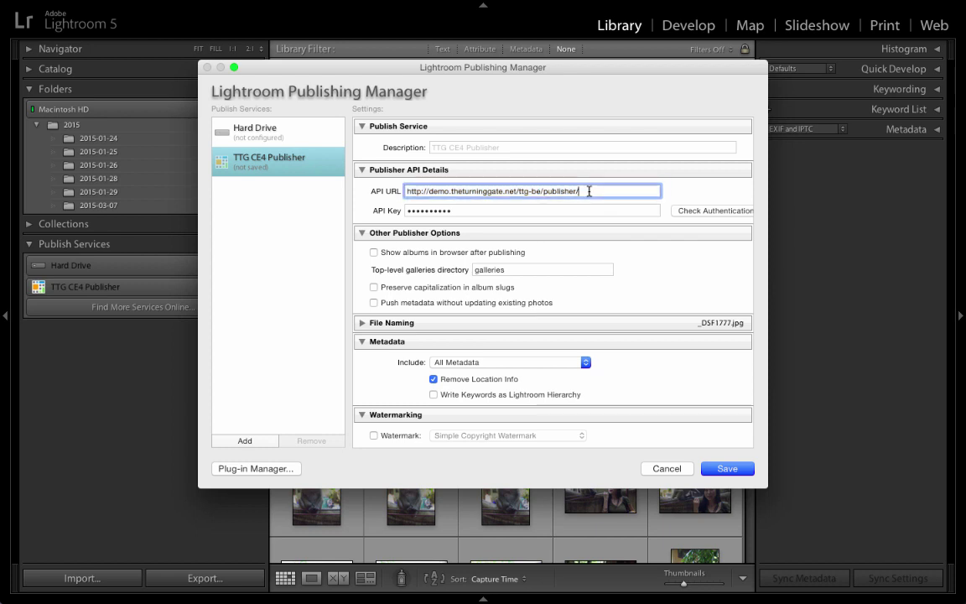
Enter the API key, confirm authentication succeeds, and review the galleries directory value.
{"action": "left_click", "coordinate": [508, 210]}
{"action": "double_click", "coordinate": [508, 209]}
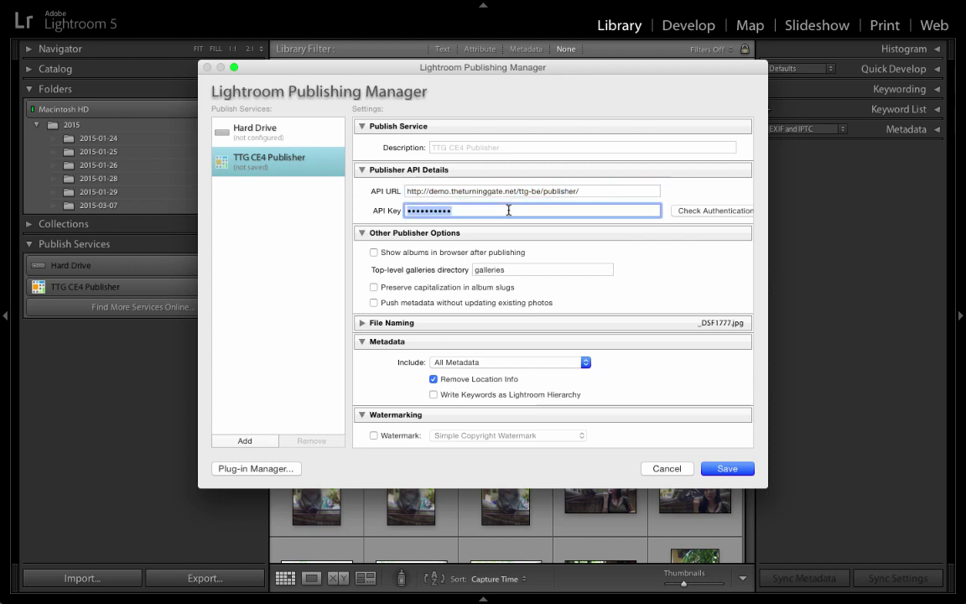
{"action": "type", "text": "a"}
{"action": "left_click", "coordinate": [717, 212]}
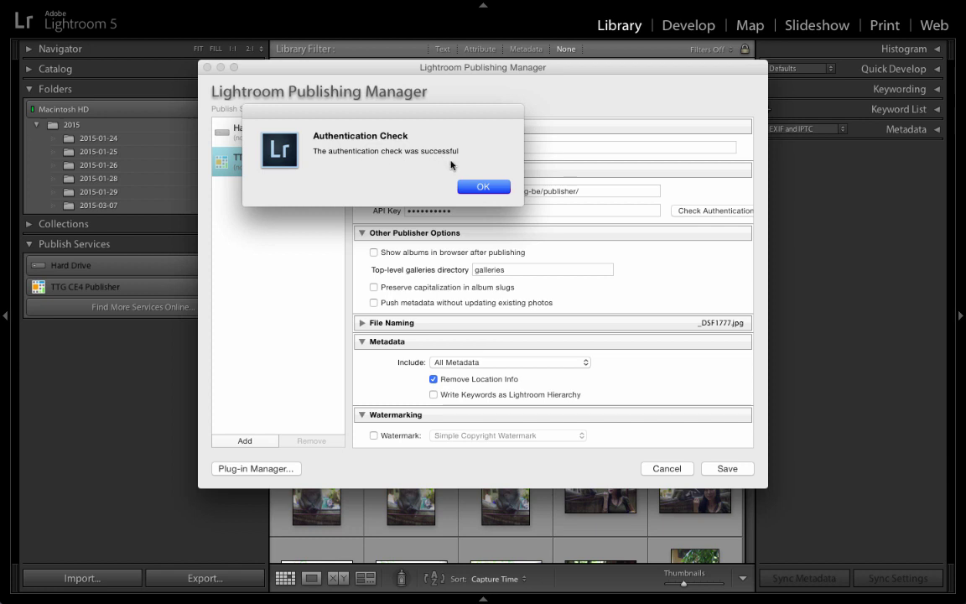
{"action": "left_click", "coordinate": [488, 188]}
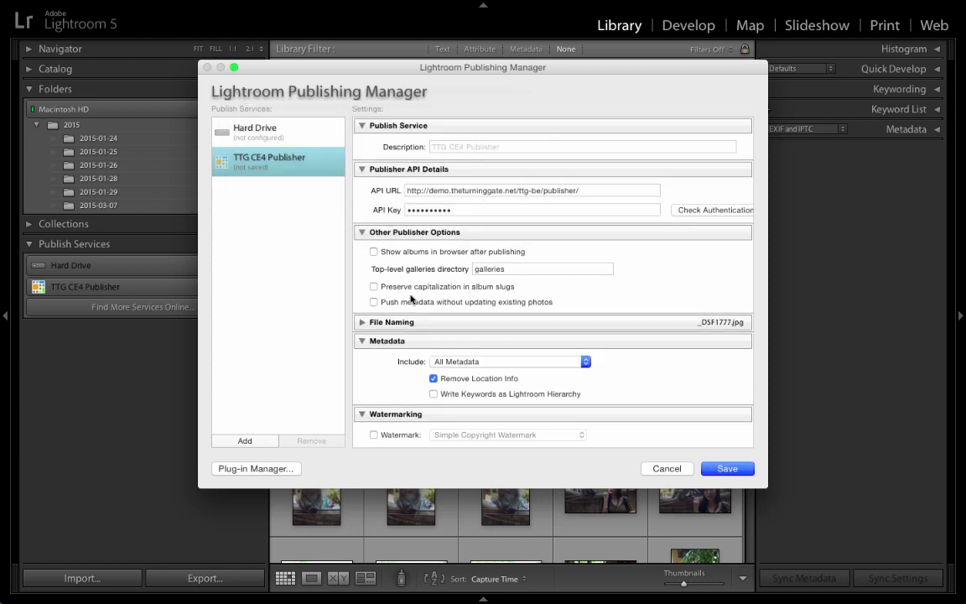
{"action": "double_click", "coordinate": [519, 270]}
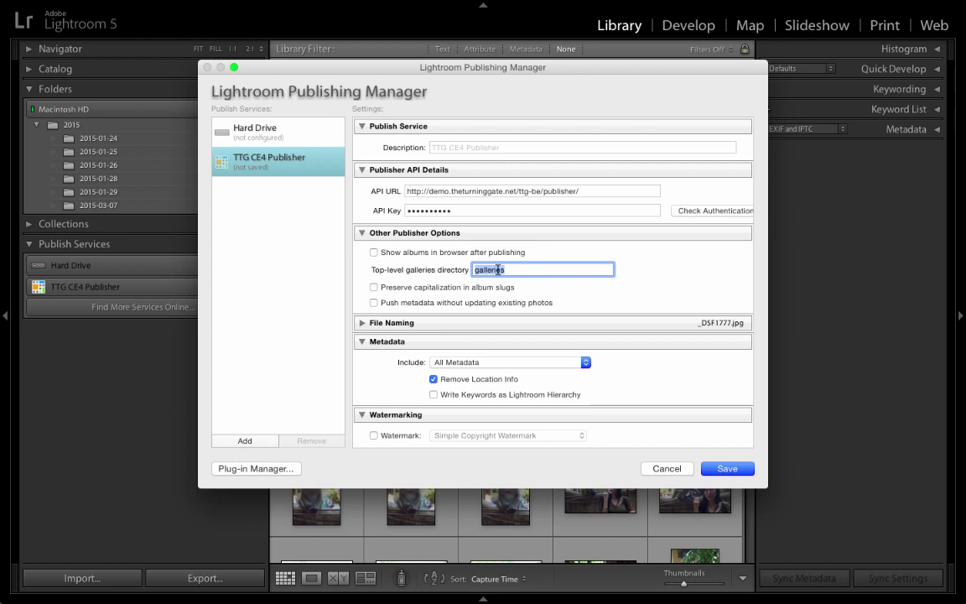
Save the TTG CE4 Publisher service and delete its auto-created Default Album.
{"action": "left_click", "coordinate": [727, 467]}
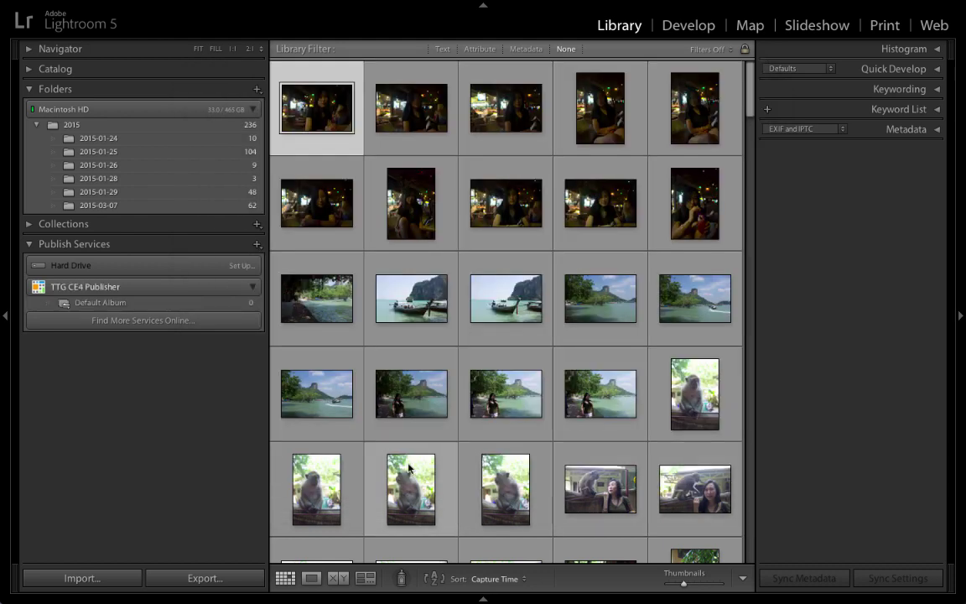
{"action": "left_click", "coordinate": [113, 304]}
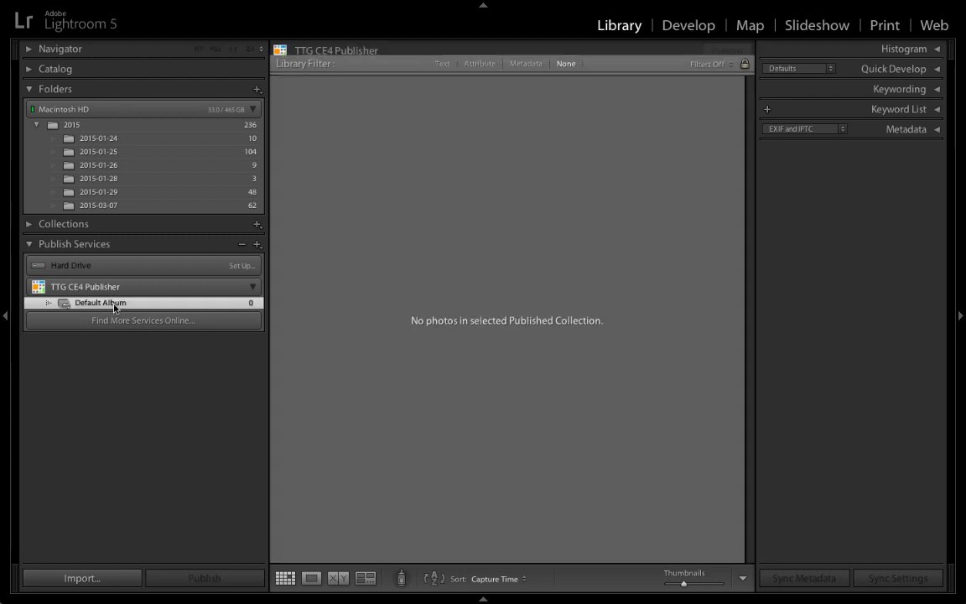
{"action": "right_click", "coordinate": [124, 306]}
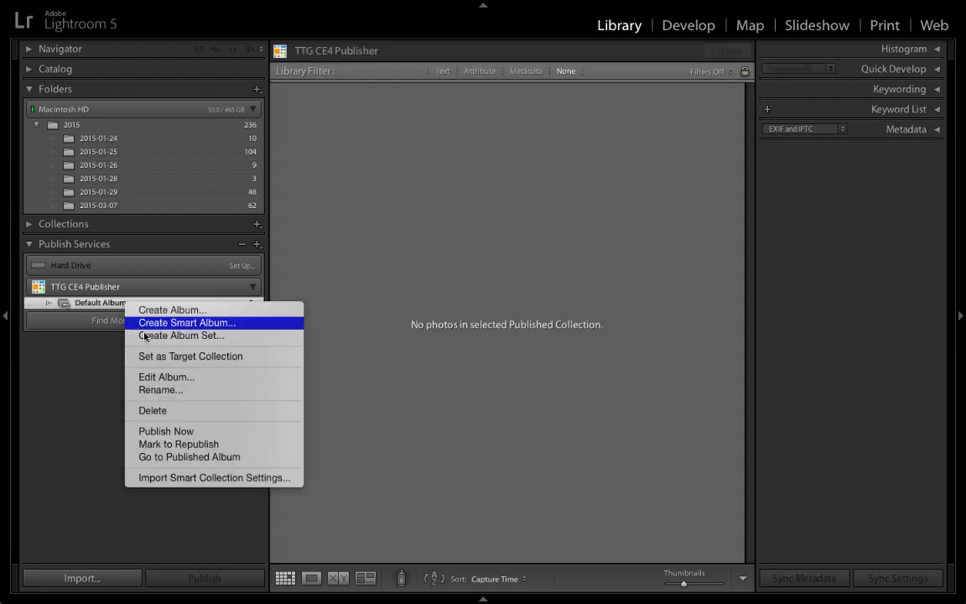
{"action": "left_click", "coordinate": [176, 408]}
{"action": "left_click", "coordinate": [620, 216]}
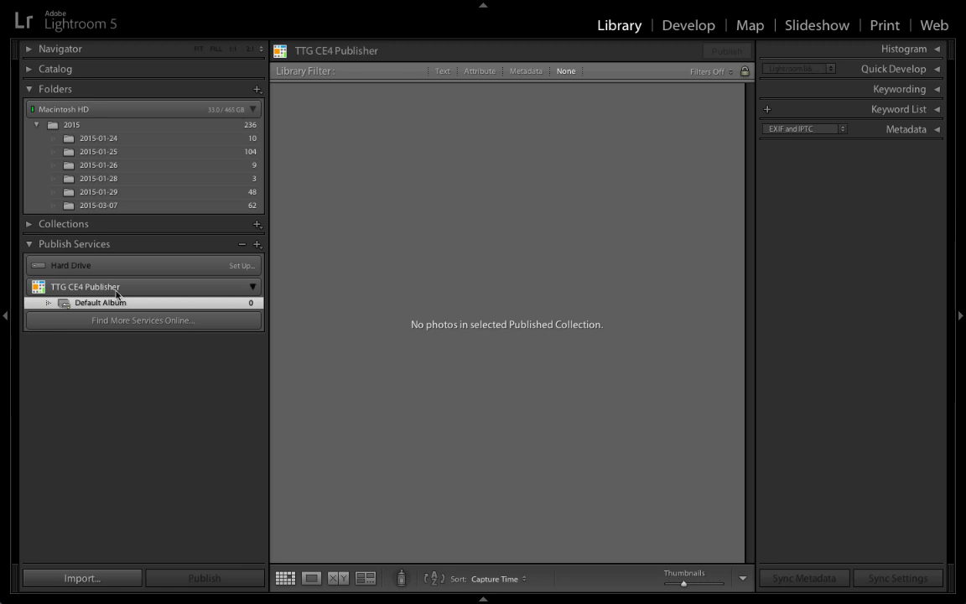
{"action": "left_click", "coordinate": [570, 212]}
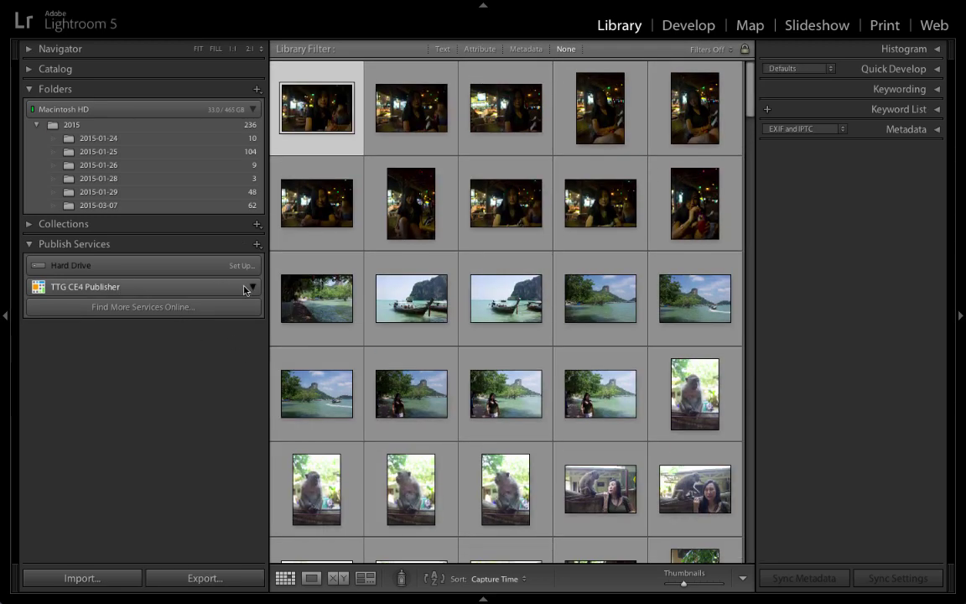
In Coda's local demo files, collapse the CE4 plugin folders and expand exports.
{"action": "key", "text": "super+Tab"}
{"action": "key", "text": "super+Tab"}
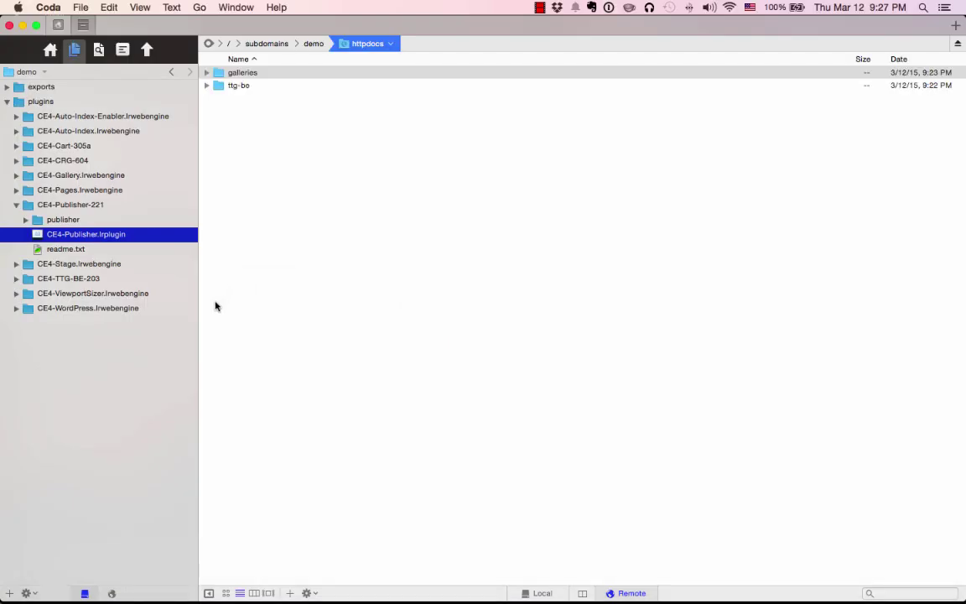
{"action": "left_click", "coordinate": [112, 593]}
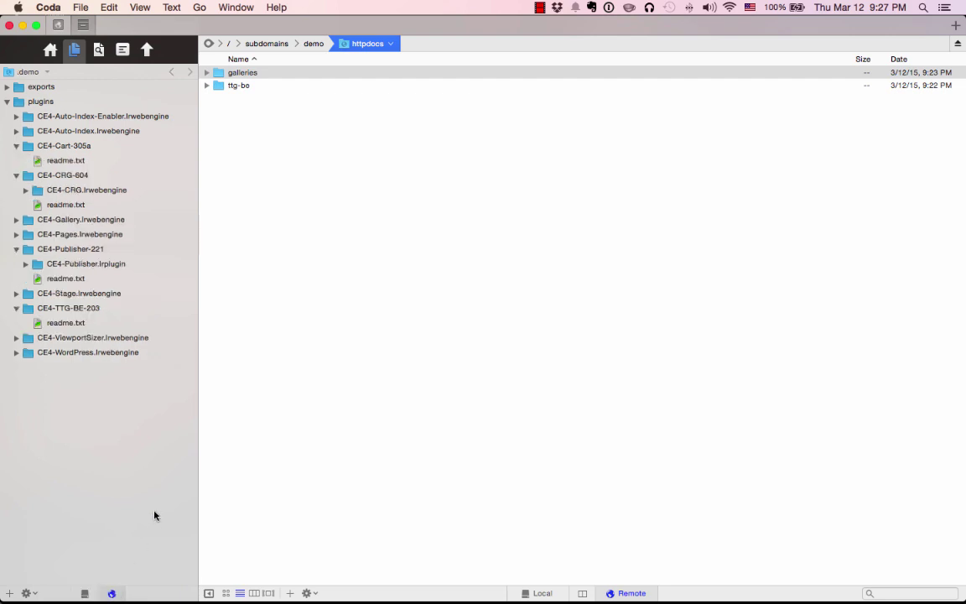
{"action": "left_click", "coordinate": [16, 308]}
{"action": "left_click", "coordinate": [16, 250]}
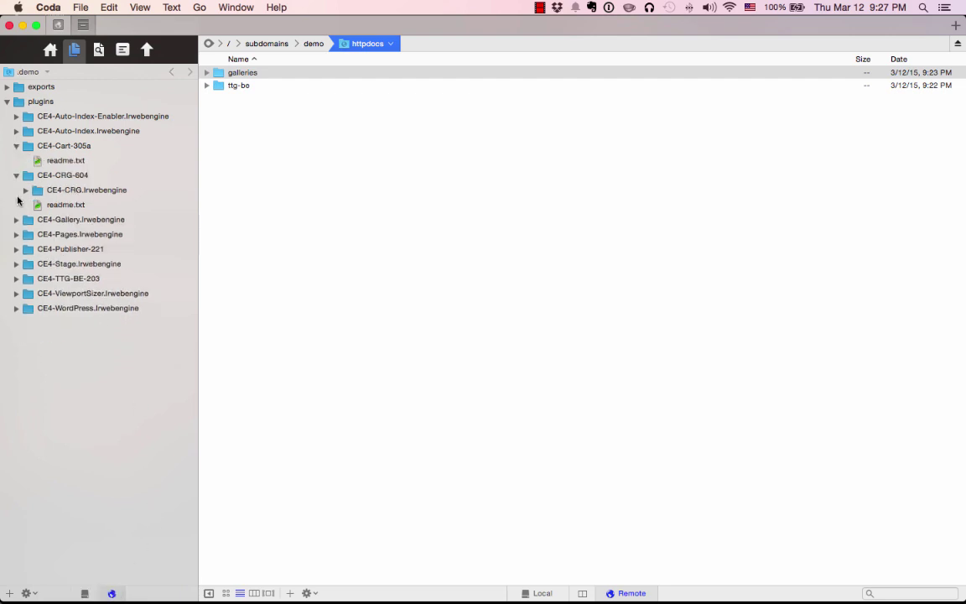
{"action": "left_click", "coordinate": [17, 176]}
{"action": "left_click", "coordinate": [16, 146]}
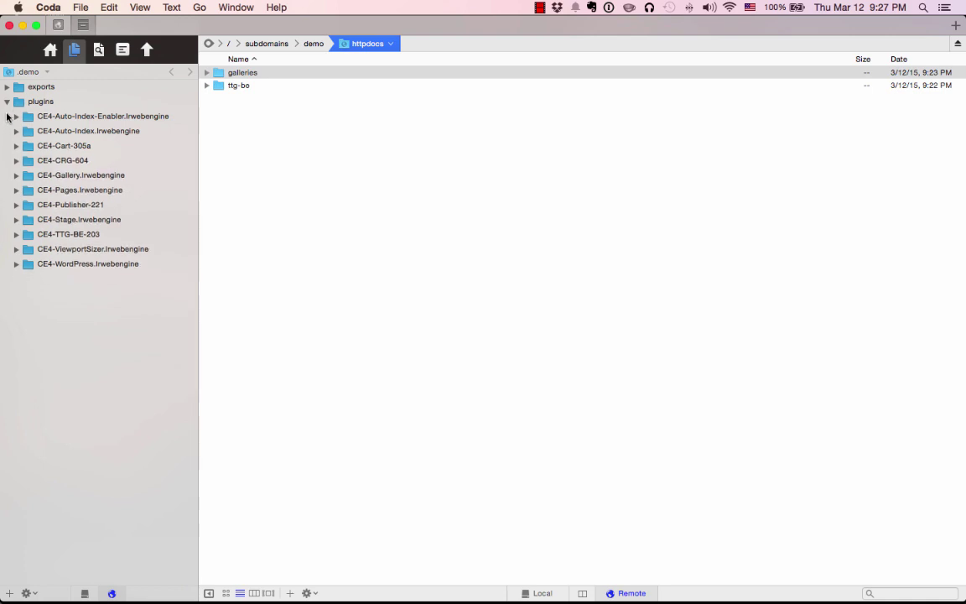
{"action": "left_click", "coordinate": [7, 101]}
{"action": "left_click", "coordinate": [7, 87]}
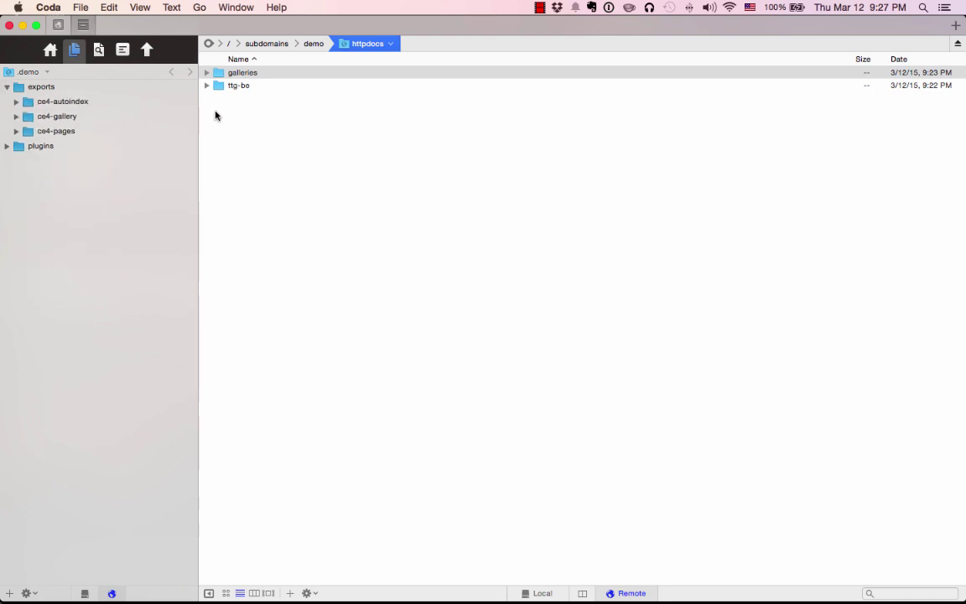
Go through the ce4-autoindex, ce4-gallery and ce4-pages exports and expand ce4-pages.
{"action": "left_click", "coordinate": [90, 103]}
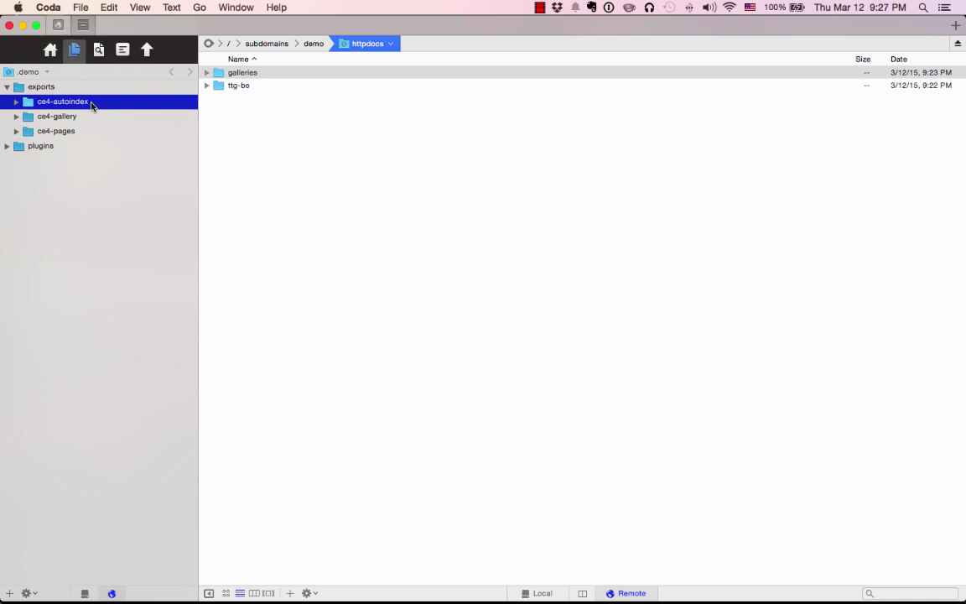
{"action": "left_click", "coordinate": [97, 118]}
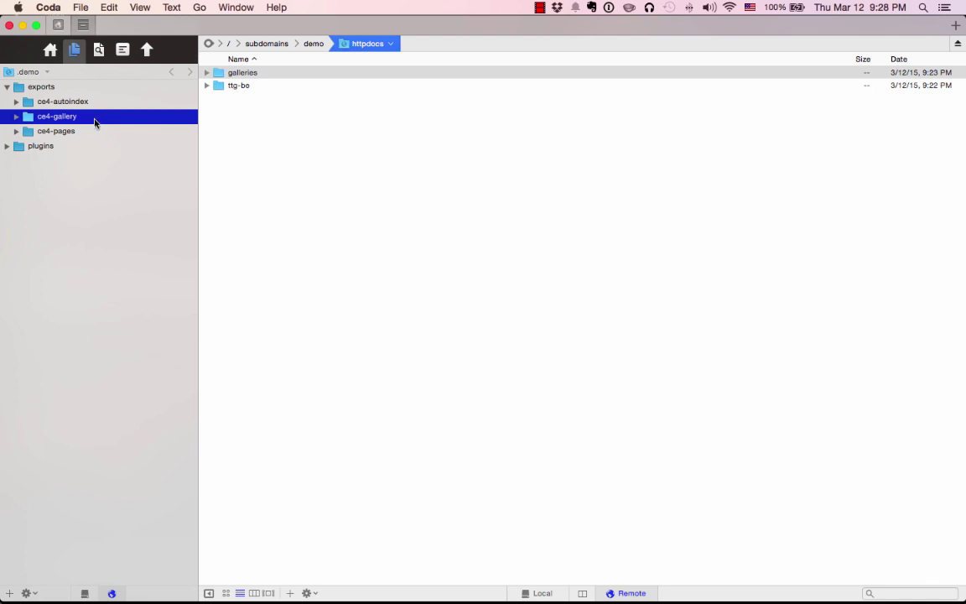
{"action": "left_click", "coordinate": [74, 132]}
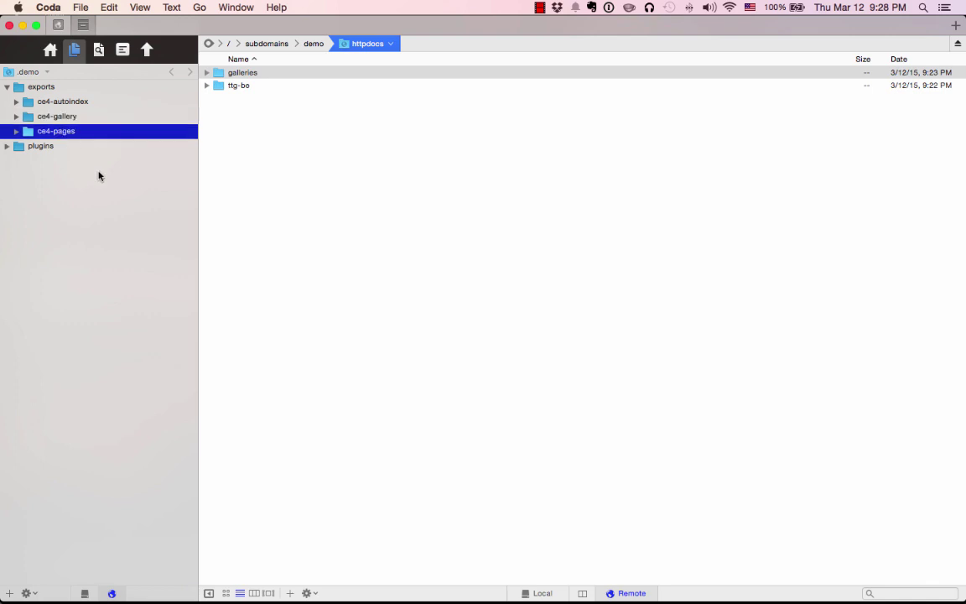
{"action": "left_click", "coordinate": [16, 131]}
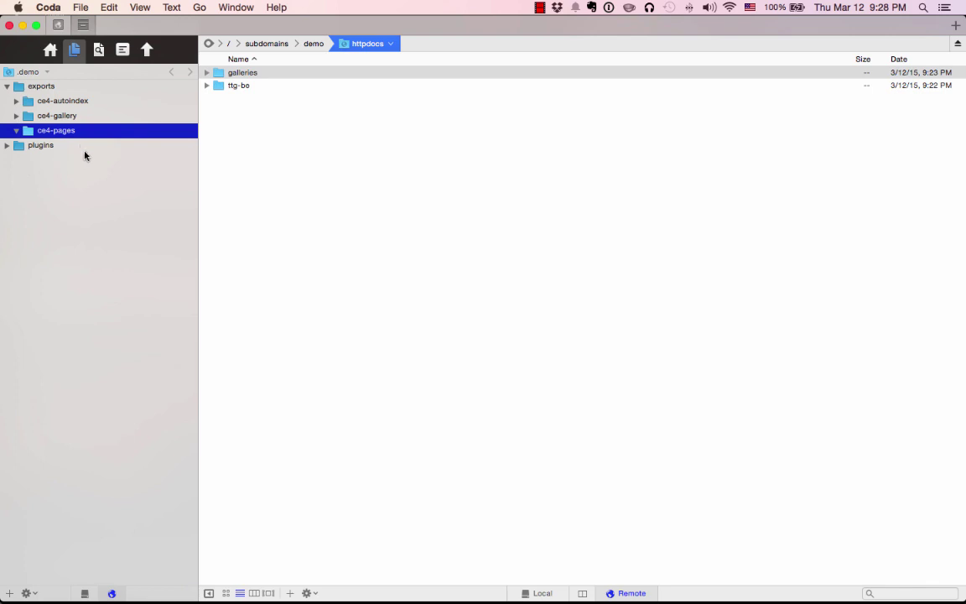
Show the local ce4-pages contents and delete the old galleries folder from the server's httpdocs.
{"action": "left_click", "coordinate": [16, 131]}
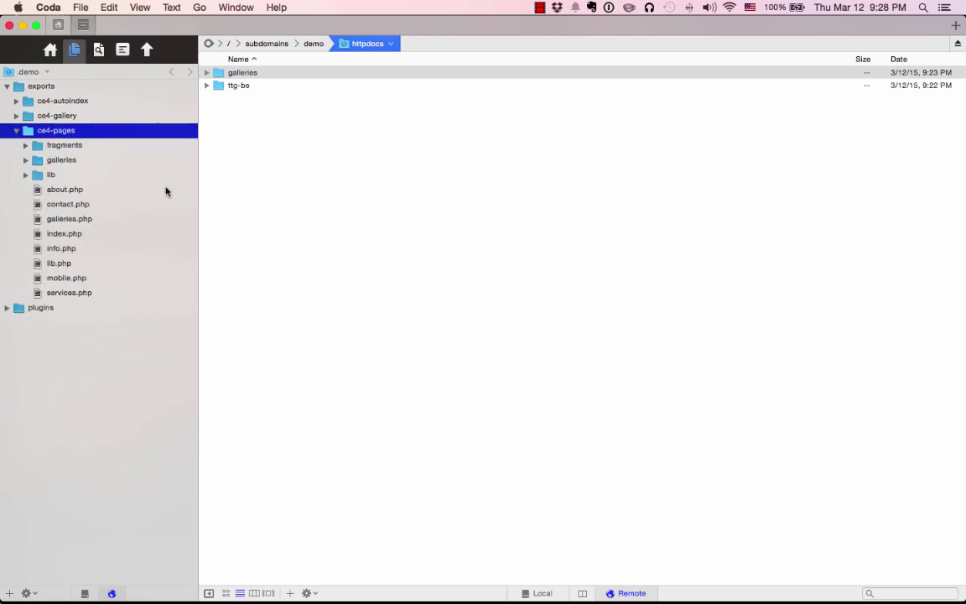
{"action": "left_click", "coordinate": [84, 146]}
{"action": "left_click", "coordinate": [62, 159]}
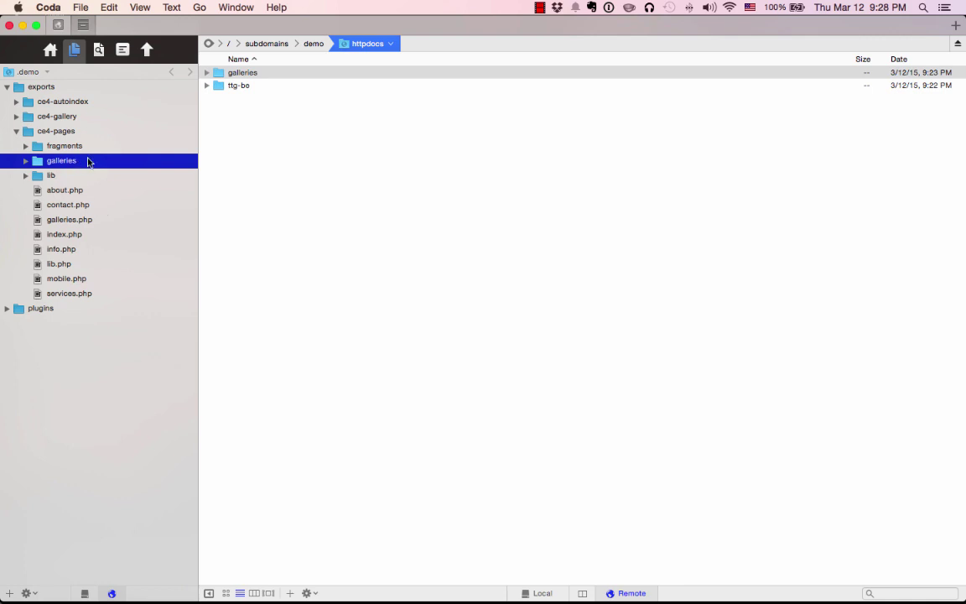
{"action": "key", "text": "Tab"}
{"action": "key", "text": "Down"}
{"action": "left_click", "coordinate": [264, 74]}
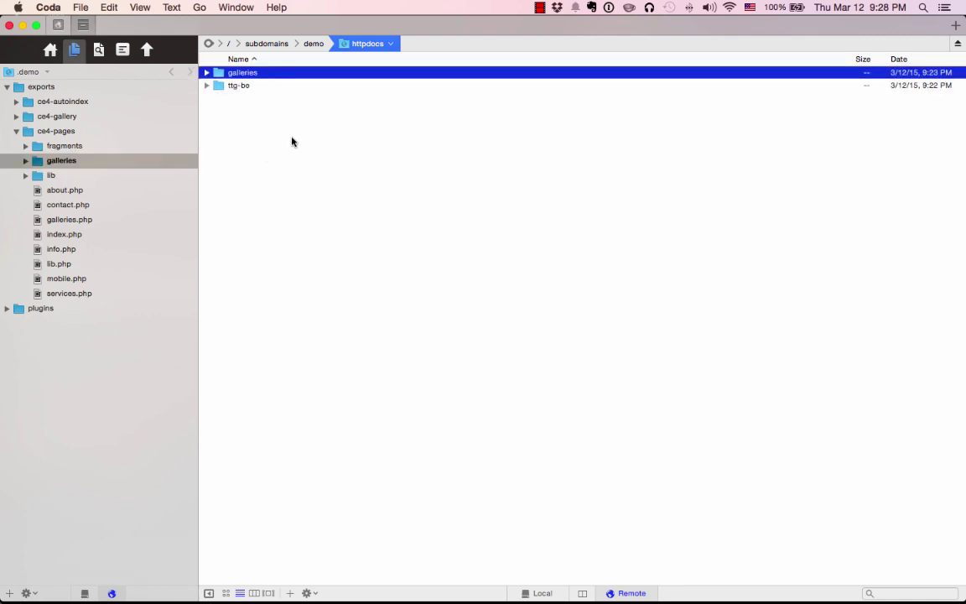
{"action": "key", "text": "super+BackSpace"}
{"action": "left_click", "coordinate": [580, 106]}
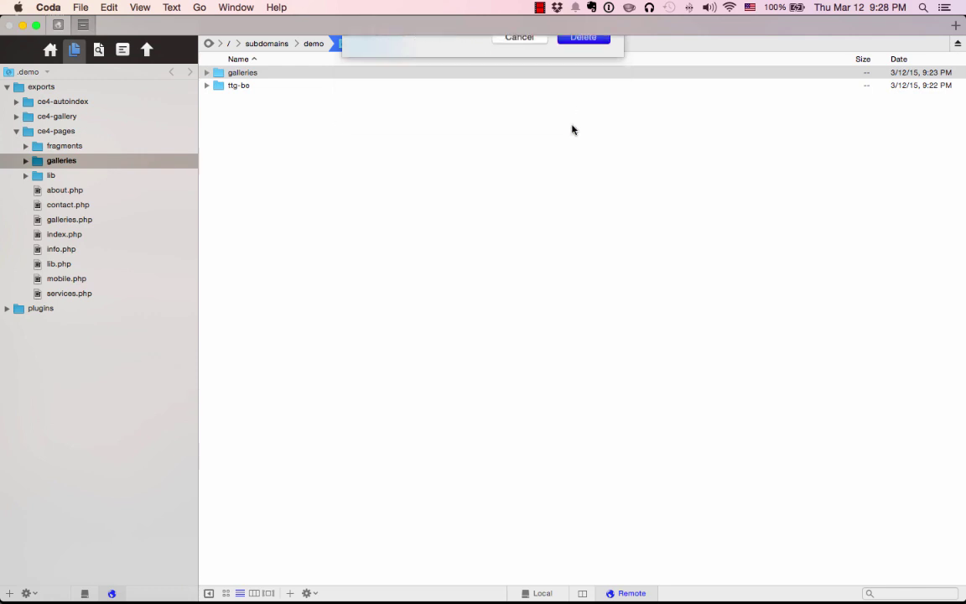
Select all local ce4-pages items from fragments through services.php.
{"action": "left_click", "coordinate": [63, 162]}
{"action": "left_click", "coordinate": [74, 146]}
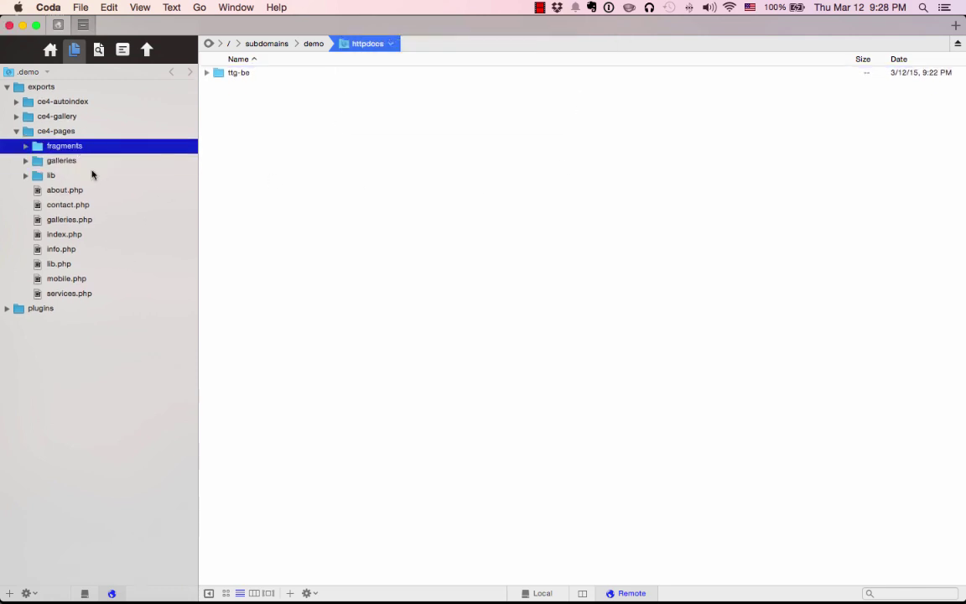
{"action": "left_click", "coordinate": [82, 293], "text": "shift"}
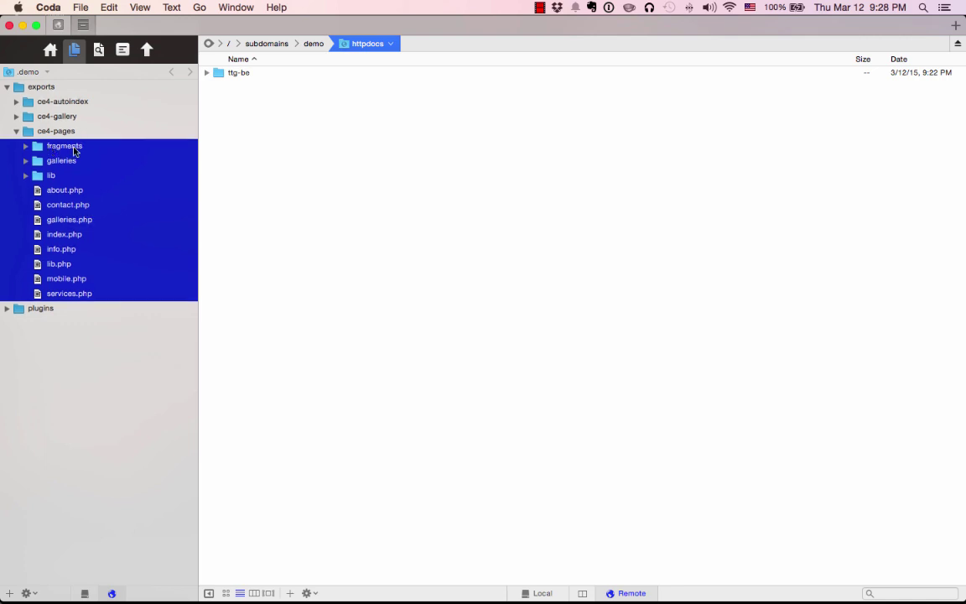
Upload the selected ce4-pages items into httpdocs on the server.
{"action": "left_click_drag", "start_coordinate": [92, 154], "coordinate": [453, 248]}
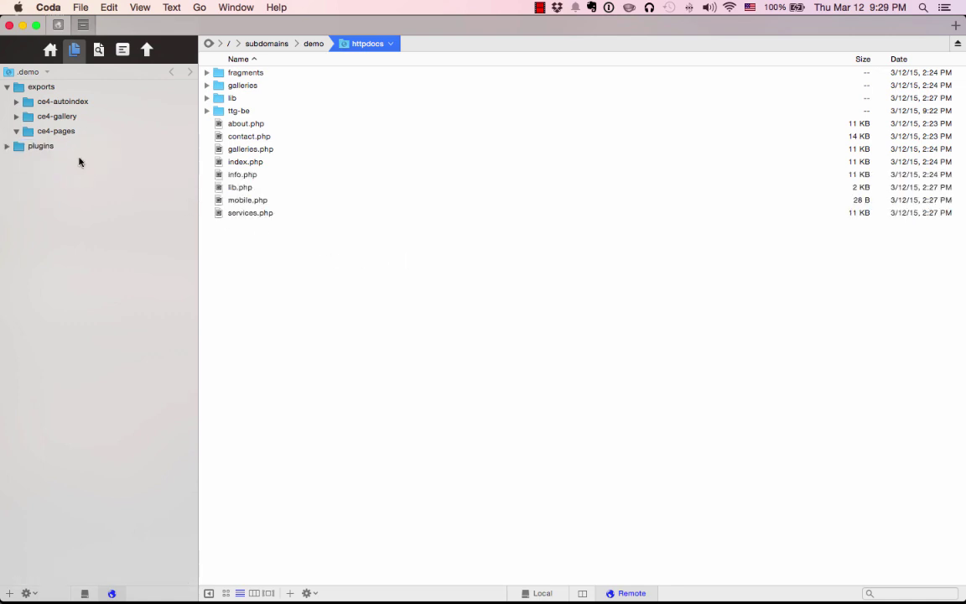
{"action": "key", "text": "super+Tab"}
{"action": "key", "text": "super+Tab"}
{"action": "key", "text": "super+Tab"}
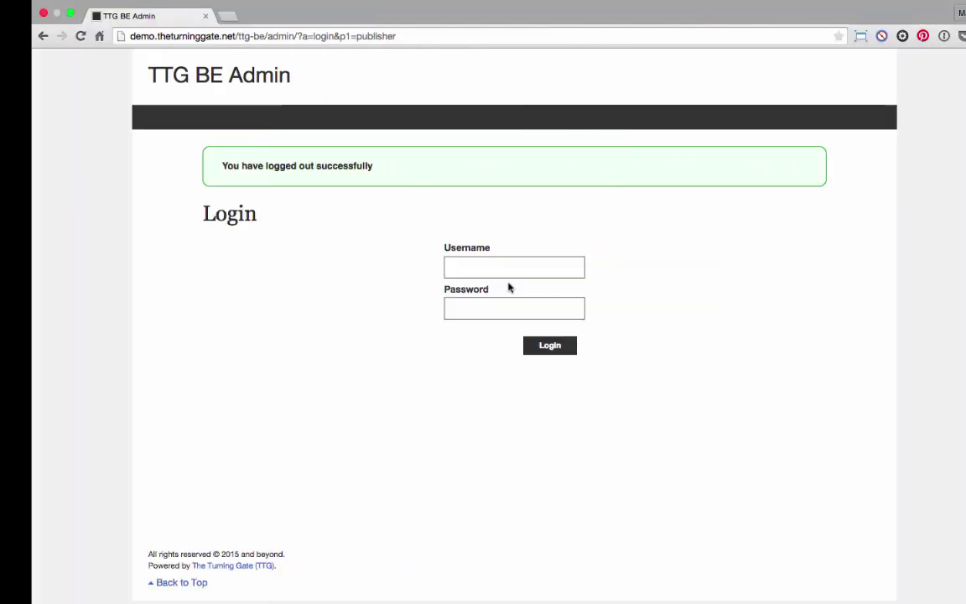
Load the bare demo.theturninggate.net home page in Chrome, then return to Coda.
{"action": "left_click", "coordinate": [210, 37]}
{"action": "left_click", "coordinate": [207, 37]}
{"action": "left_click_drag", "start_coordinate": [208, 37], "coordinate": [404, 39]}
{"action": "key", "text": "BackSpace"}
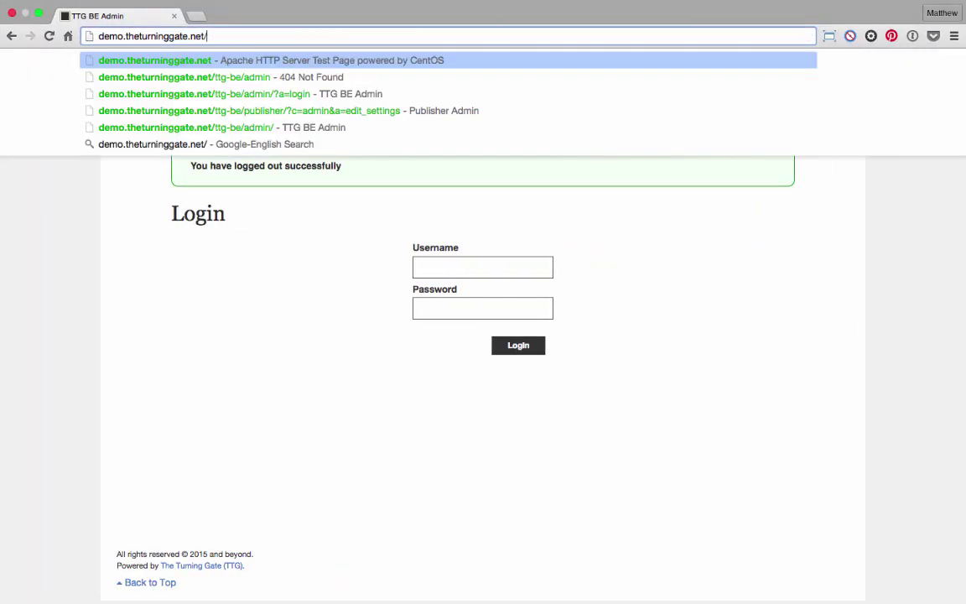
{"action": "key", "text": "Return"}
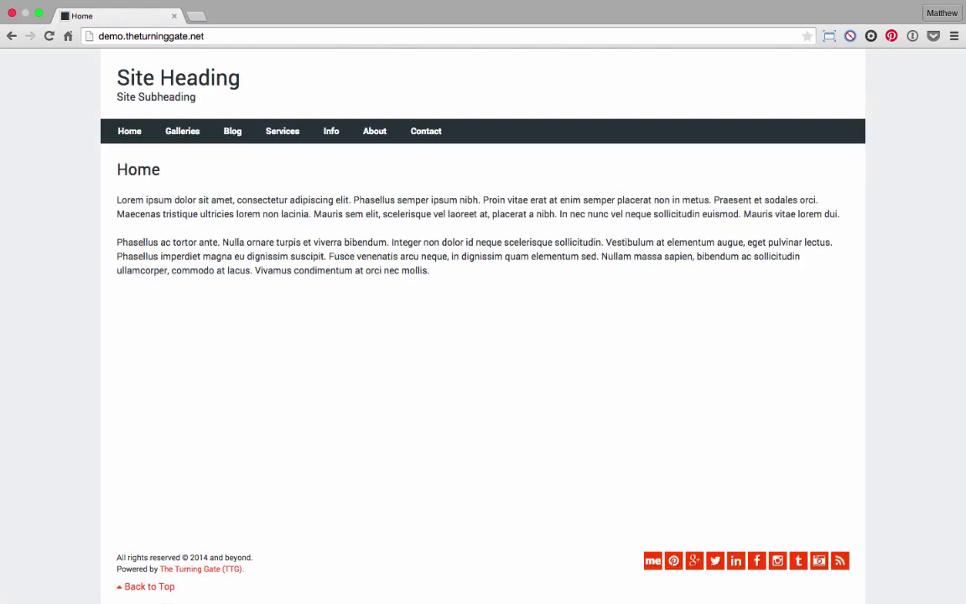
{"action": "key", "text": "super+Tab"}
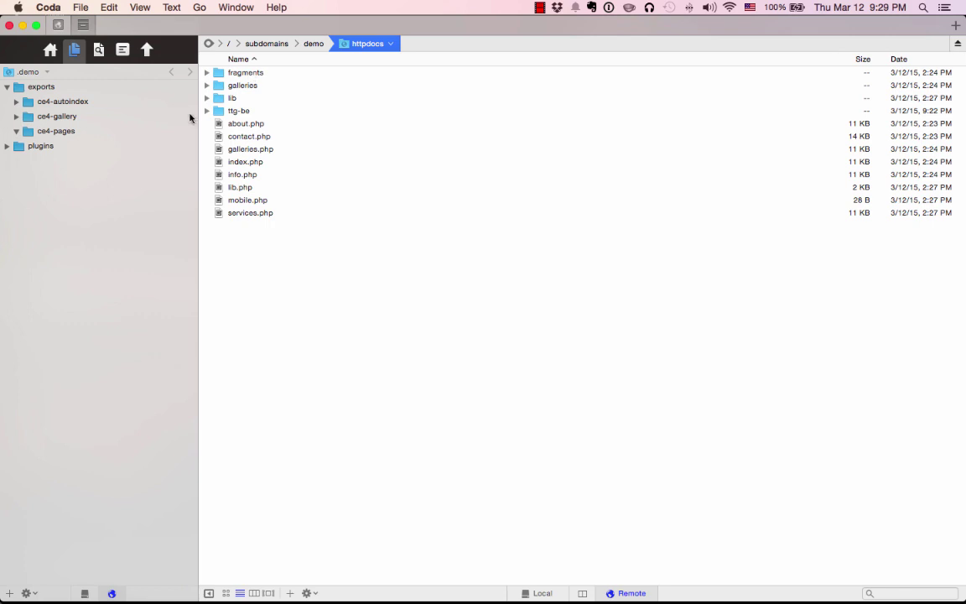
Expand ttg-be/templates on the server and upload ce4-autoindex into templates/autoindex.
{"action": "left_click", "coordinate": [207, 111]}
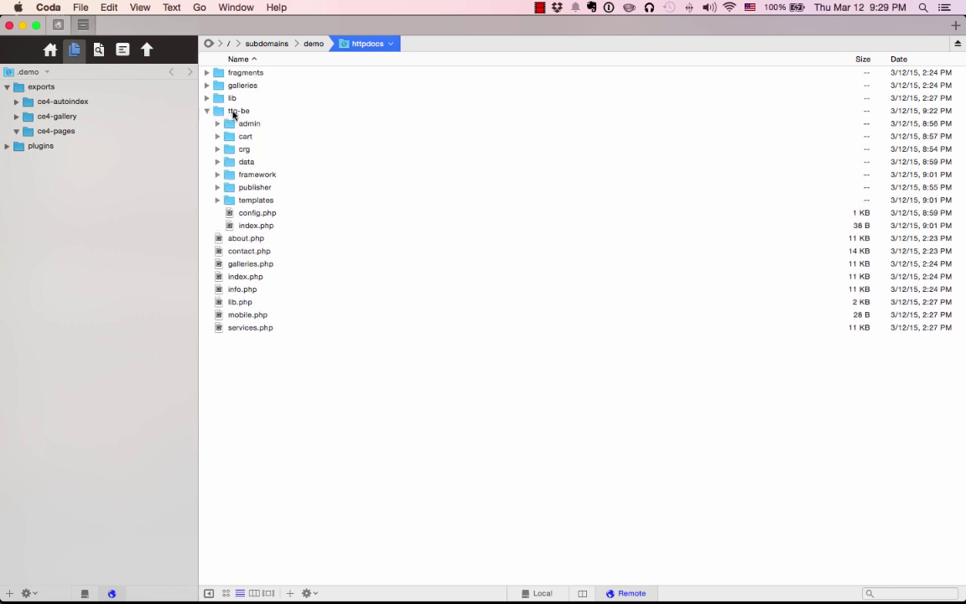
{"action": "left_click", "coordinate": [265, 199]}
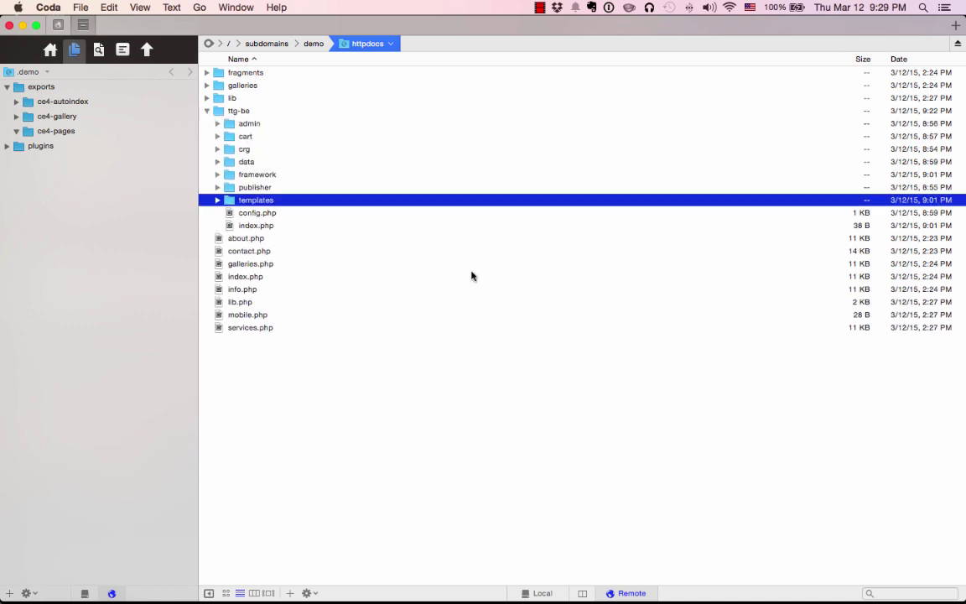
{"action": "left_click", "coordinate": [218, 200]}
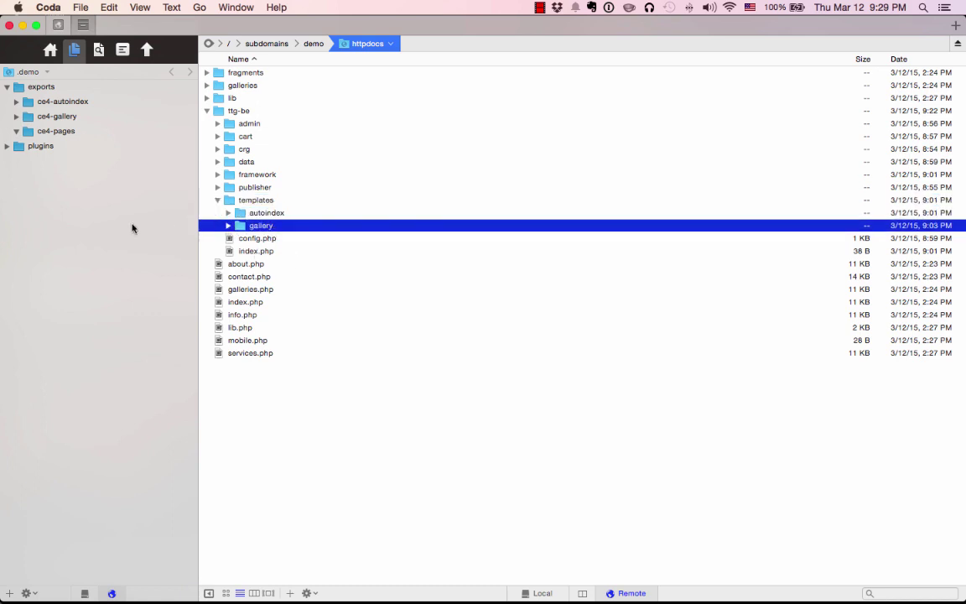
{"action": "left_click", "coordinate": [57, 101]}
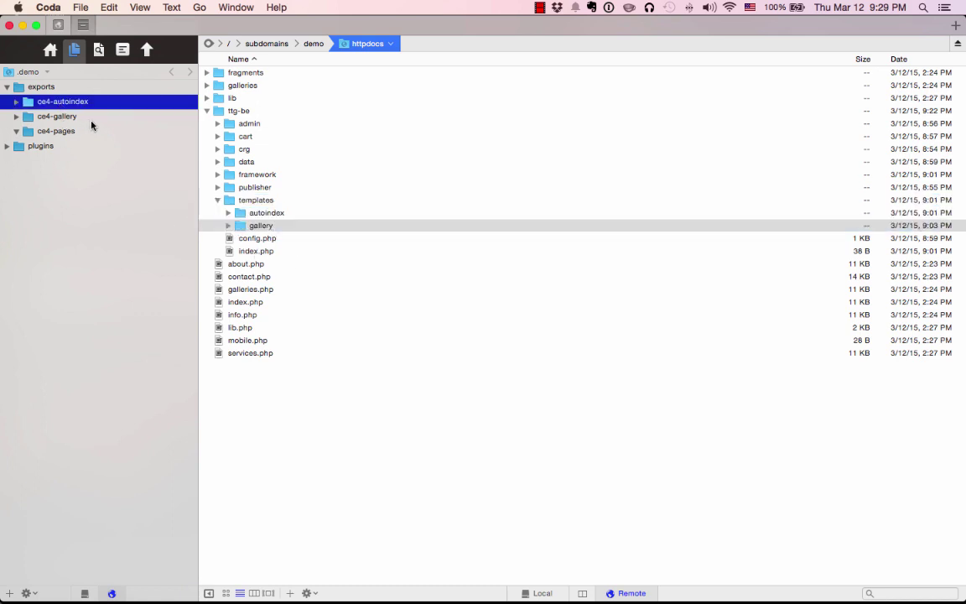
{"action": "left_click_drag", "start_coordinate": [28, 99], "coordinate": [263, 216]}
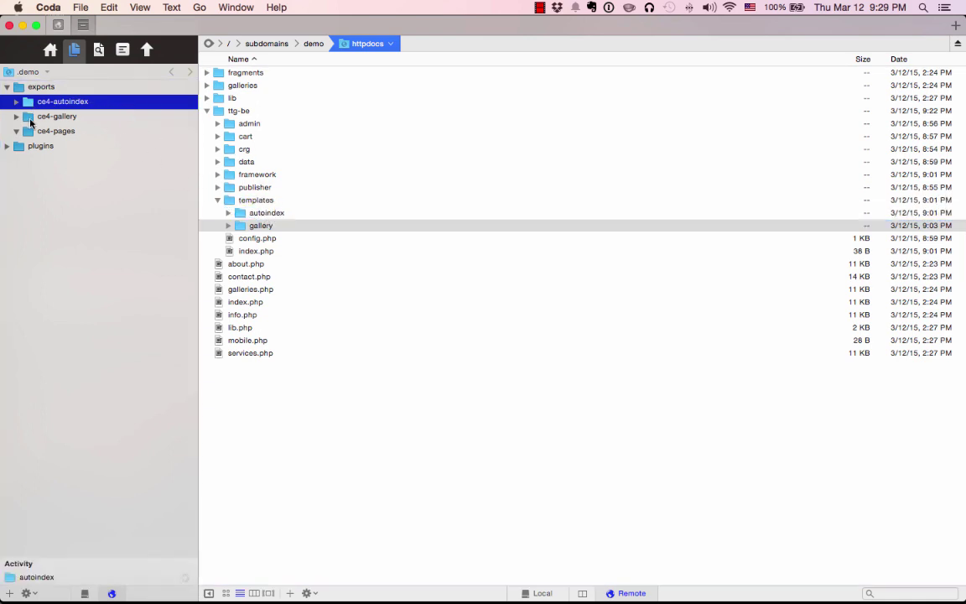
Upload ce4-gallery into templates/gallery and expand the gallery and autoindex folders to verify.
{"action": "left_click", "coordinate": [60, 113]}
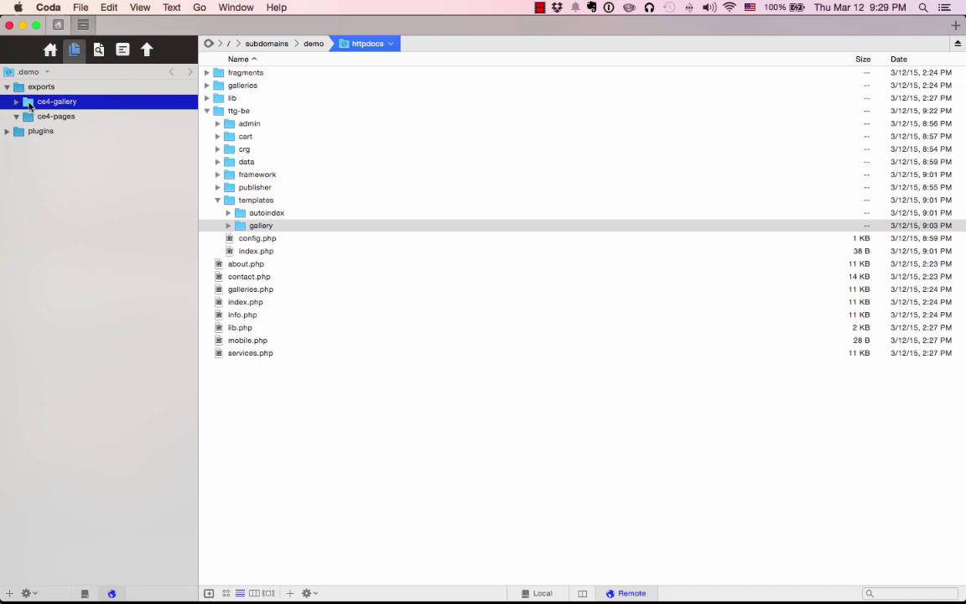
{"action": "left_click_drag", "start_coordinate": [30, 97], "coordinate": [257, 229]}
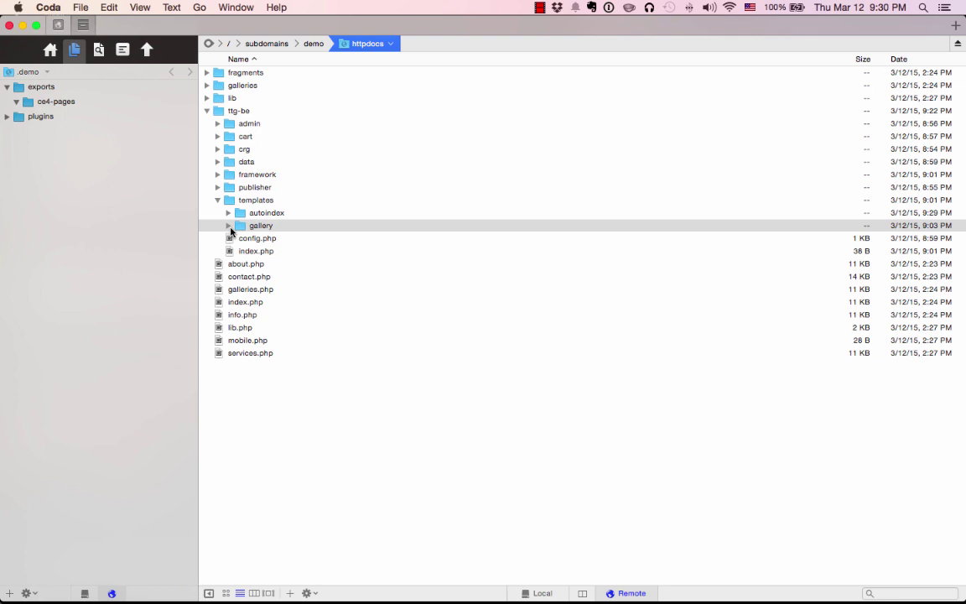
{"action": "left_click", "coordinate": [229, 227]}
{"action": "left_click", "coordinate": [228, 213]}
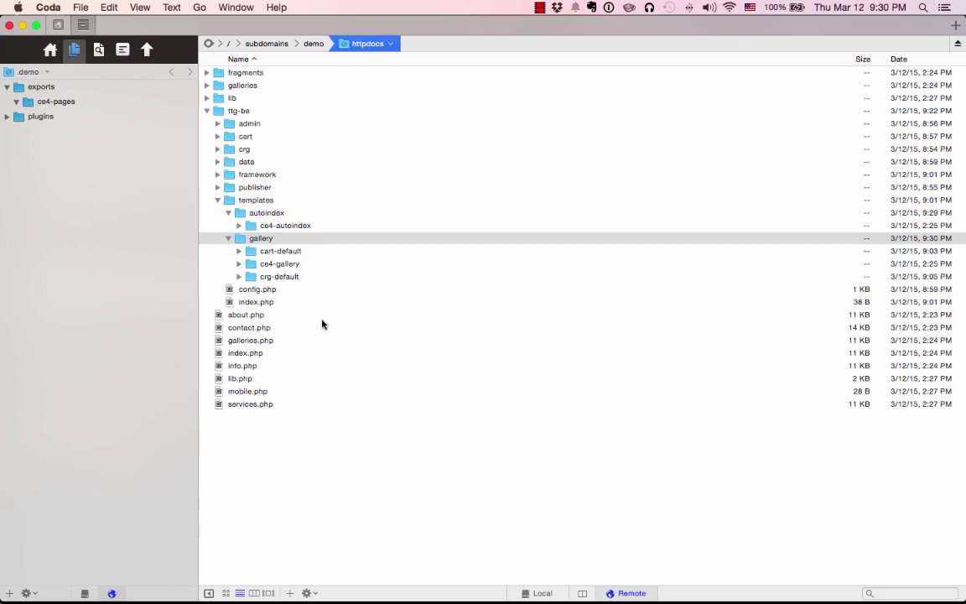
In Lightroom, start a new TTG CE4 Publisher album named and titled 'Thailand'.
{"action": "key", "text": "super+Tab"}
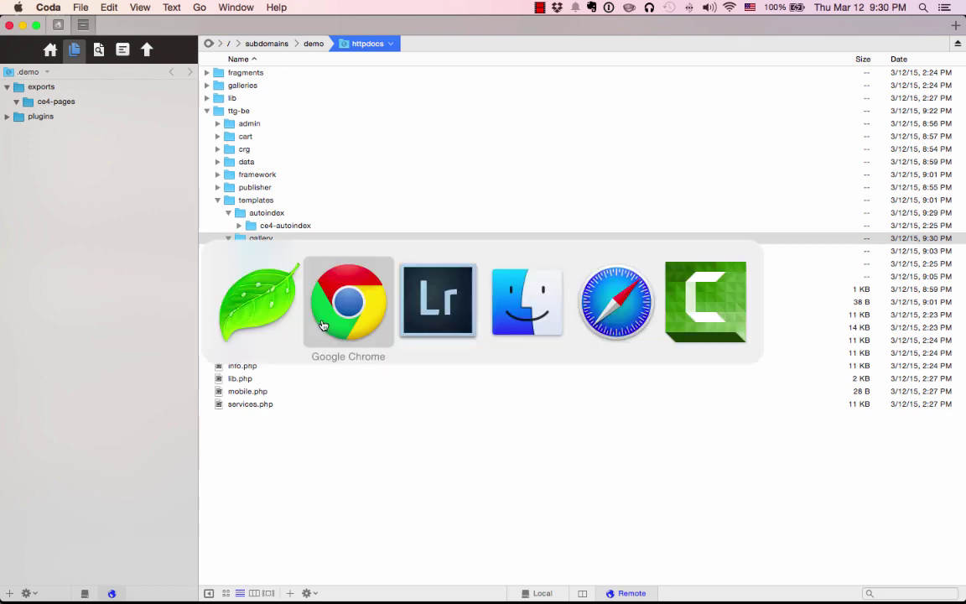
{"action": "key", "text": "super+Tab"}
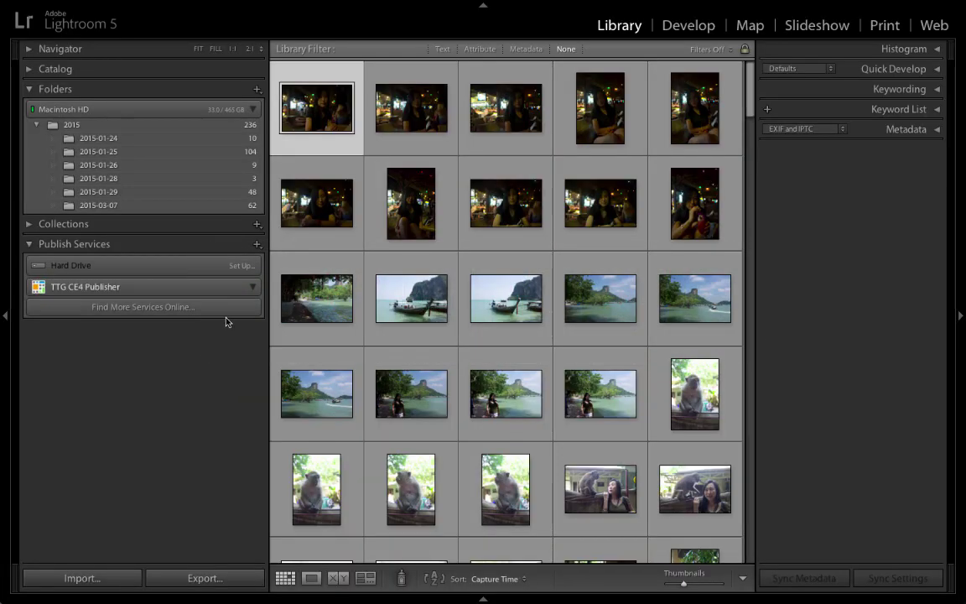
{"action": "right_click", "coordinate": [131, 288]}
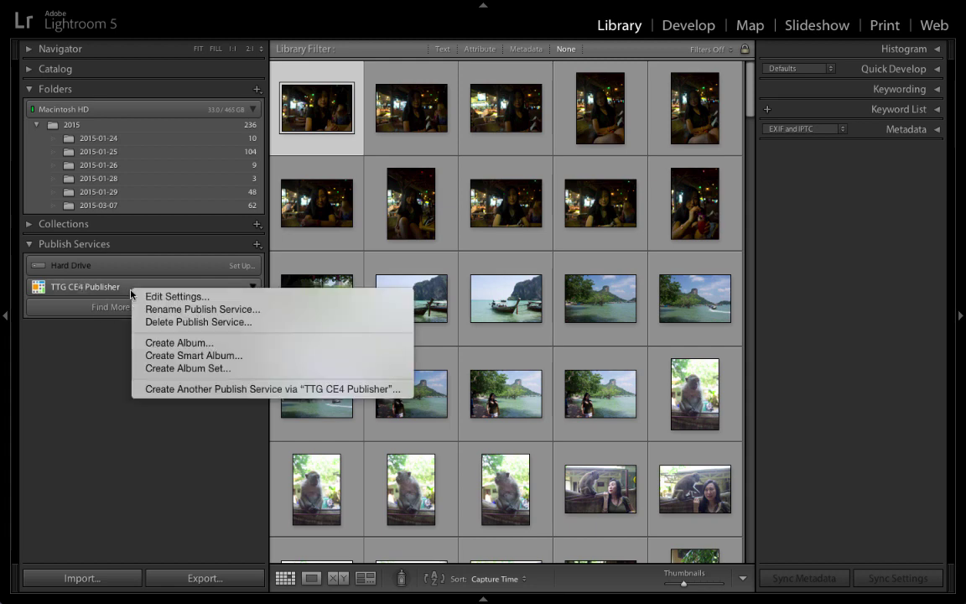
{"action": "left_click", "coordinate": [172, 342]}
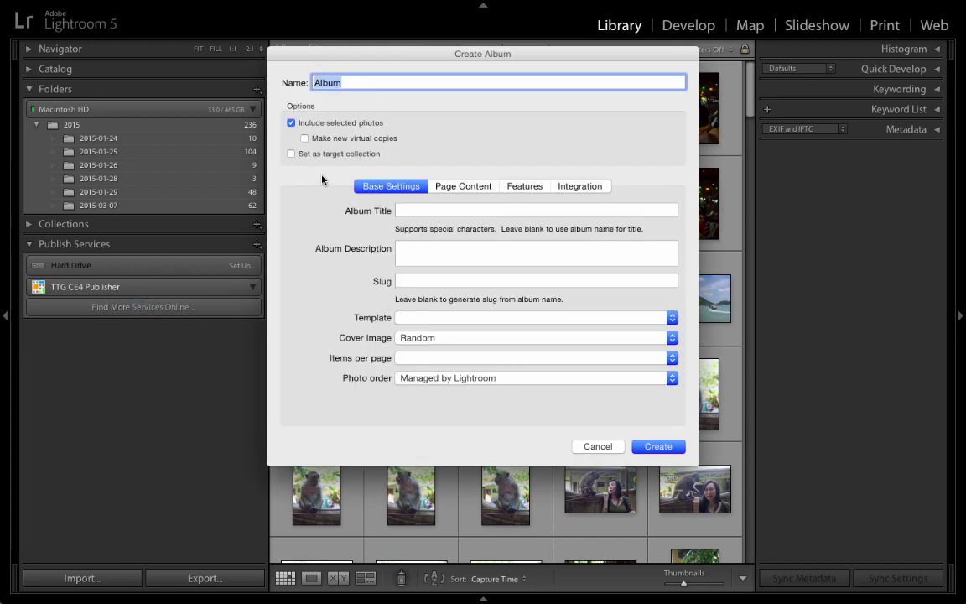
{"action": "type", "text": "Thailand"}
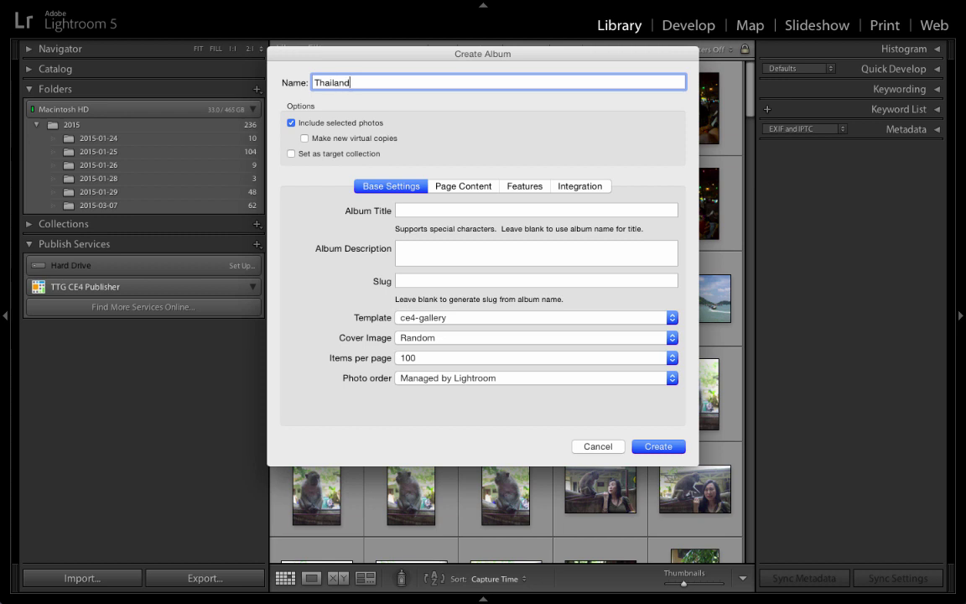
{"action": "left_click", "coordinate": [431, 209]}
{"action": "type", "text": "Thailand"}
Give the album the description 'My vacation in Thailand' and the ce4-gallery template, then create it.
{"action": "key", "text": "Tab"}
{"action": "type", "text": "My vacation in THai"}
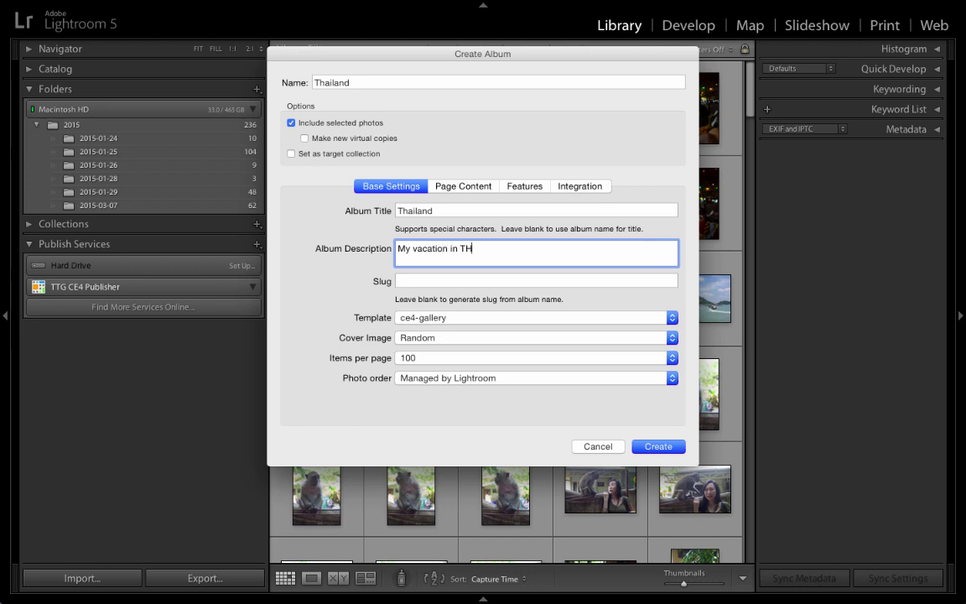
{"action": "key", "text": "BackSpace"}
{"action": "key", "text": "BackSpace"}
{"action": "key", "text": "BackSpace"}
{"action": "type", "text": "hailand"}
{"action": "left_click", "coordinate": [399, 317]}
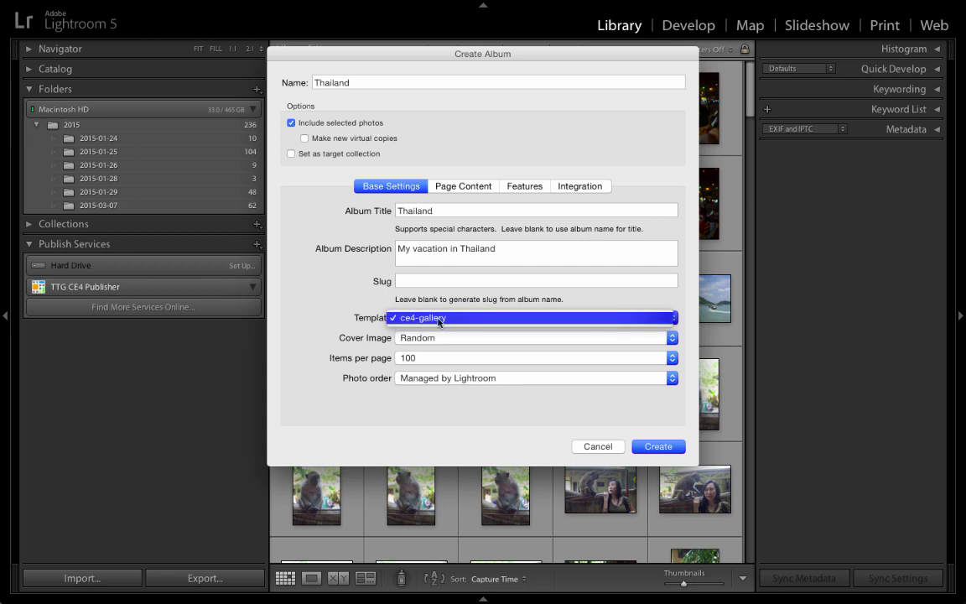
{"action": "left_click", "coordinate": [438, 318]}
{"action": "left_click", "coordinate": [654, 447]}
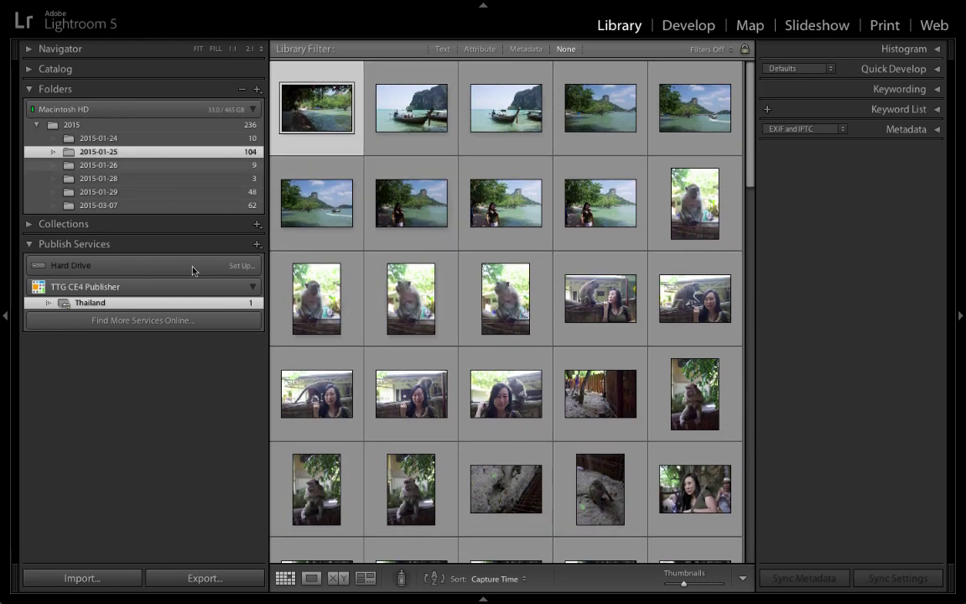
Publish the Thailand album's waiting photo, then return to Coda.
{"action": "left_click", "coordinate": [118, 302]}
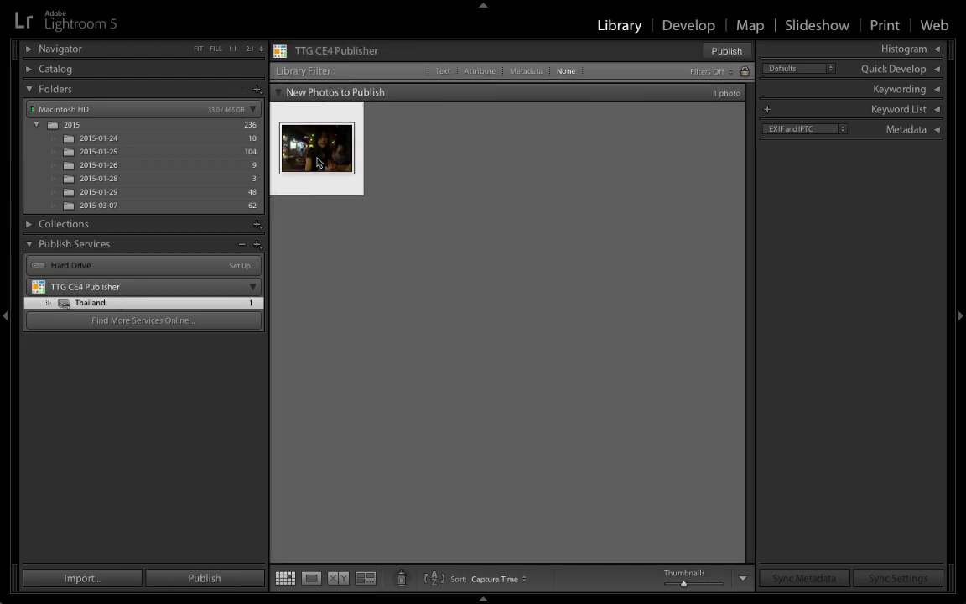
{"action": "left_click", "coordinate": [726, 51]}
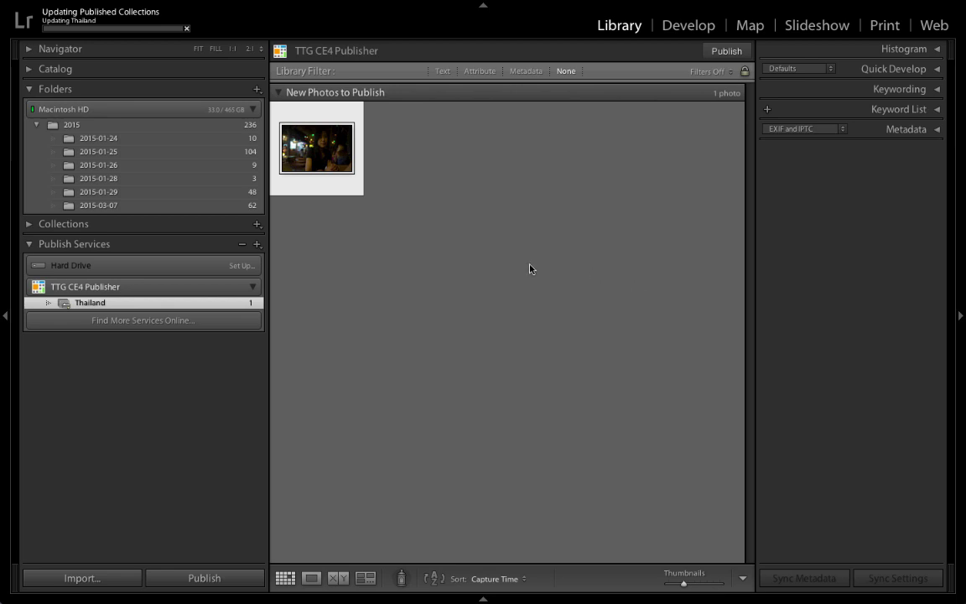
{"action": "key", "text": "super+Tab"}
{"action": "key", "text": "super+shift+Tab"}
{"action": "key", "text": "super+Tab"}
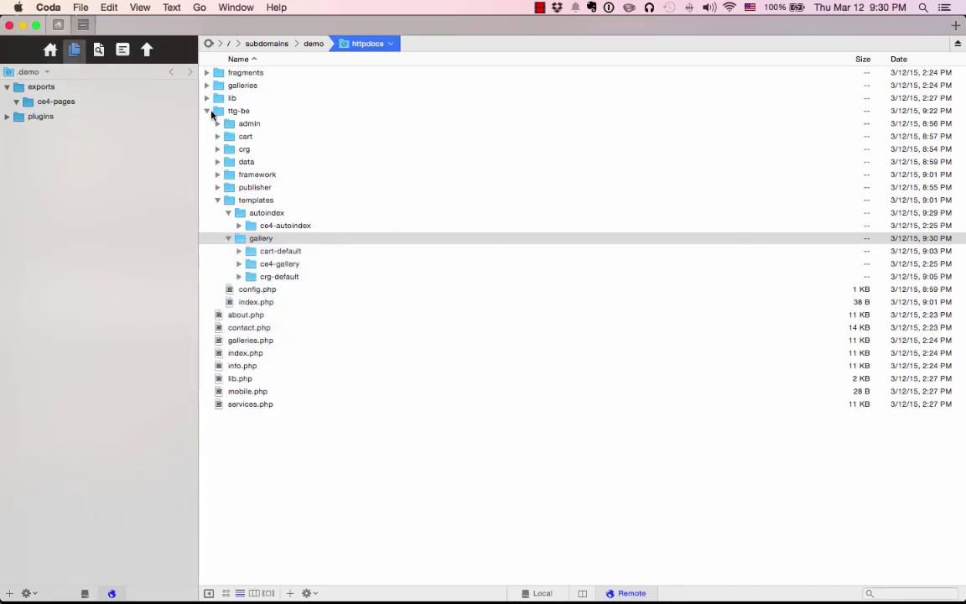
Set the server's galleries folder permissions to octal 777 through Get Info.
{"action": "left_click", "coordinate": [207, 110]}
{"action": "left_click", "coordinate": [249, 88]}
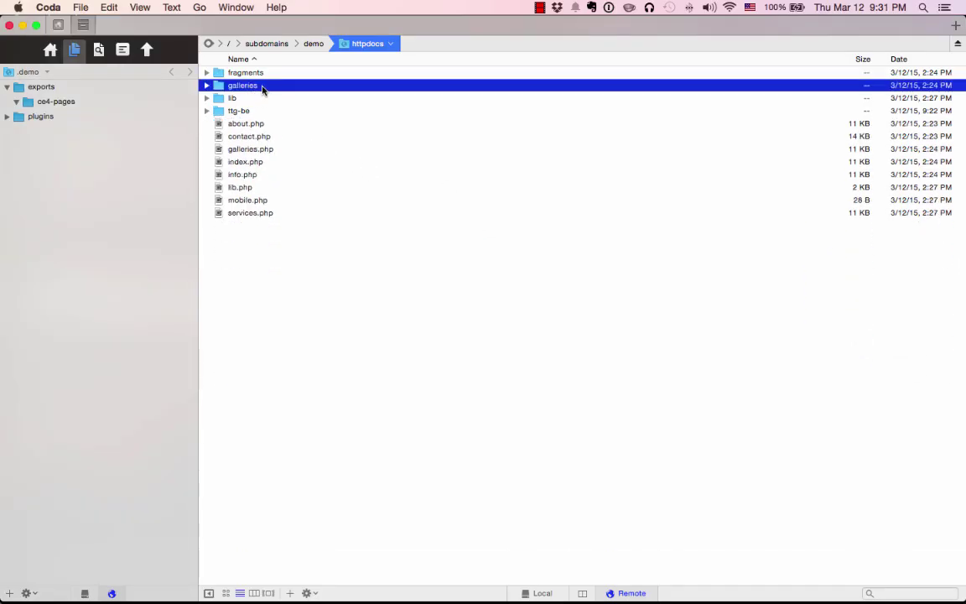
{"action": "right_click", "coordinate": [264, 86]}
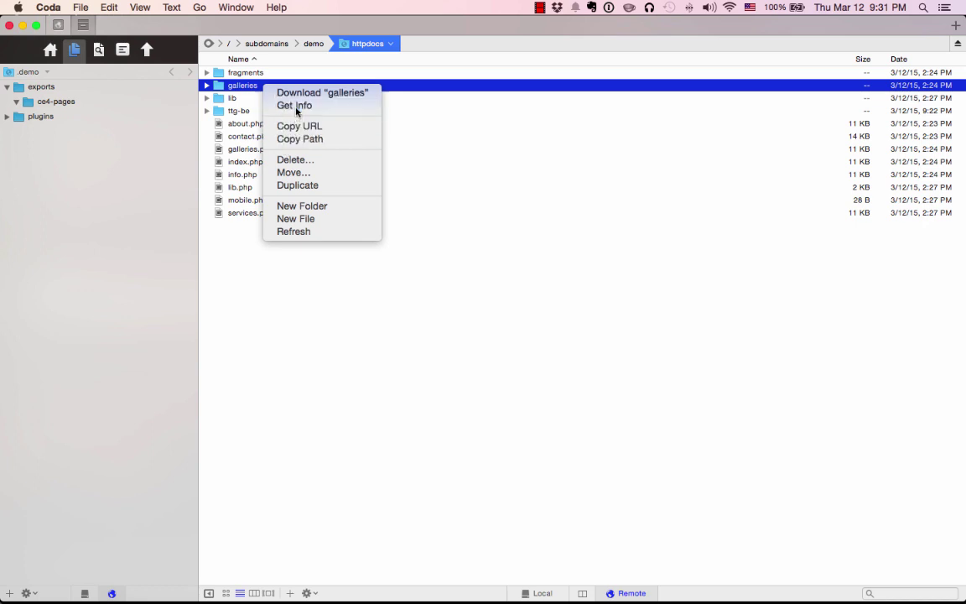
{"action": "left_click", "coordinate": [295, 106]}
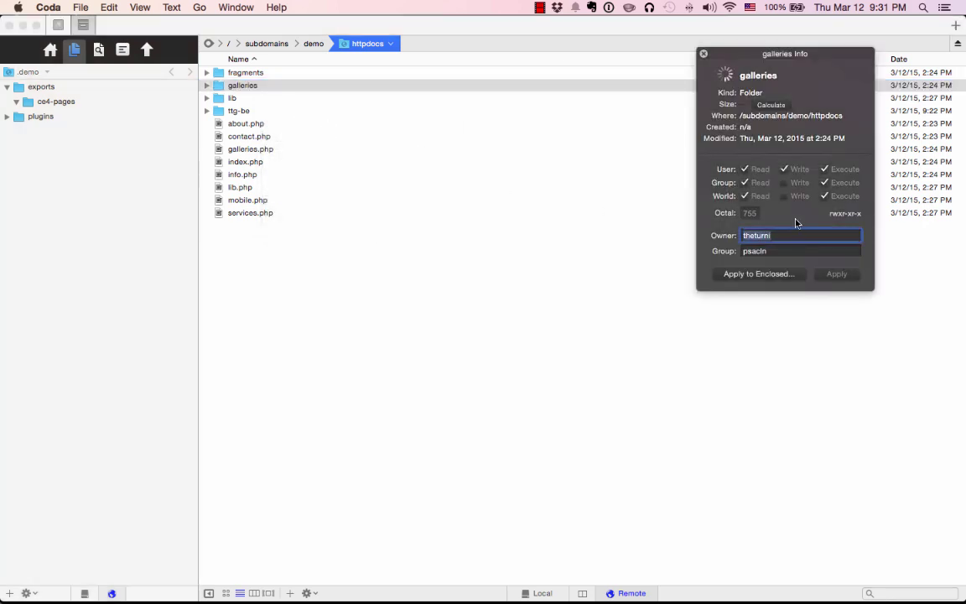
{"action": "left_click", "coordinate": [750, 213]}
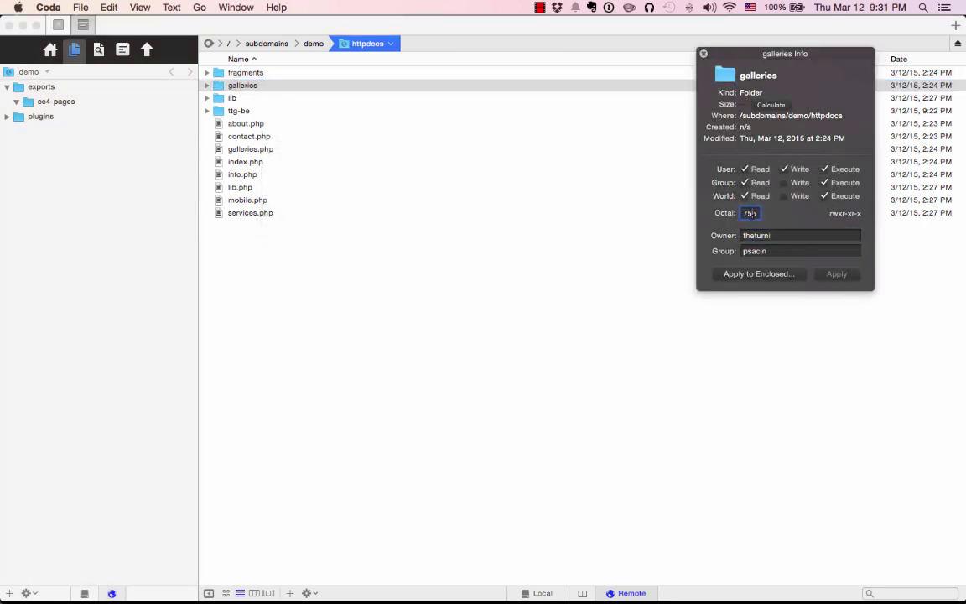
{"action": "key", "text": "BackSpace"}
{"action": "key", "text": "BackSpace"}
{"action": "type", "text": "77"}
{"action": "left_click", "coordinate": [838, 274]}
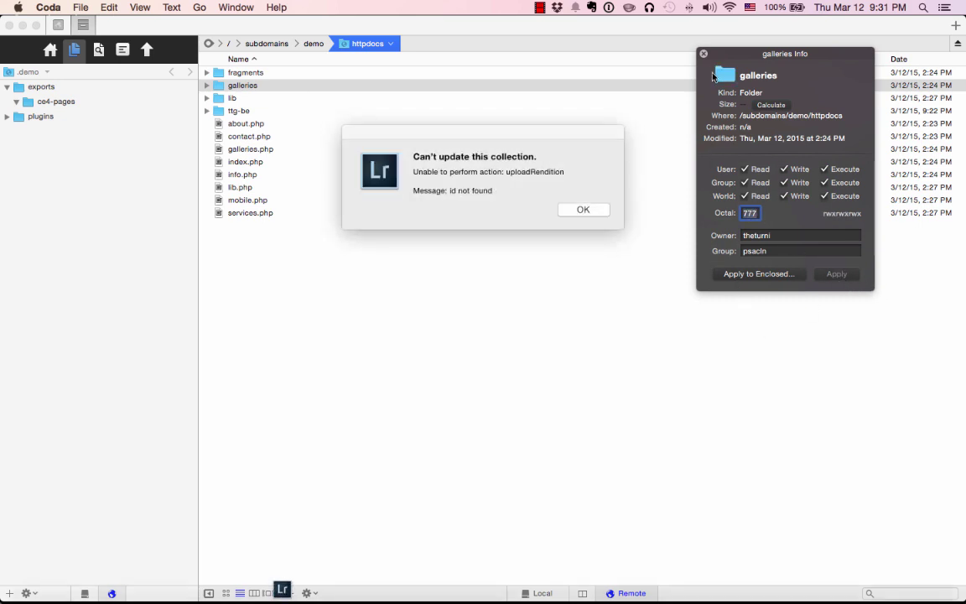
{"action": "left_click", "coordinate": [578, 210]}
{"action": "key", "text": "super+Tab"}
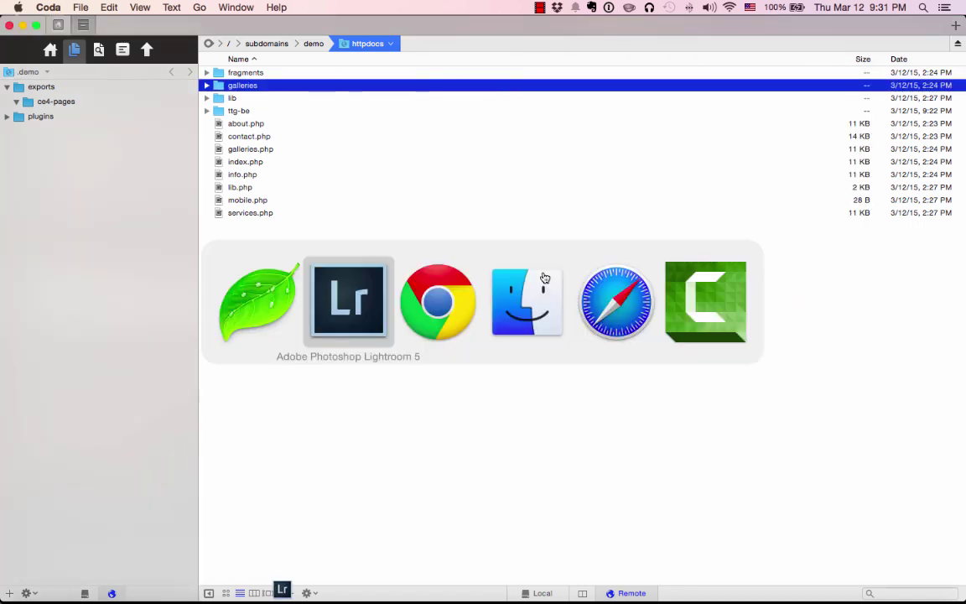
Dismiss Lightroom's publishing error and publish the Thailand album again.
{"action": "left_click", "coordinate": [579, 210]}
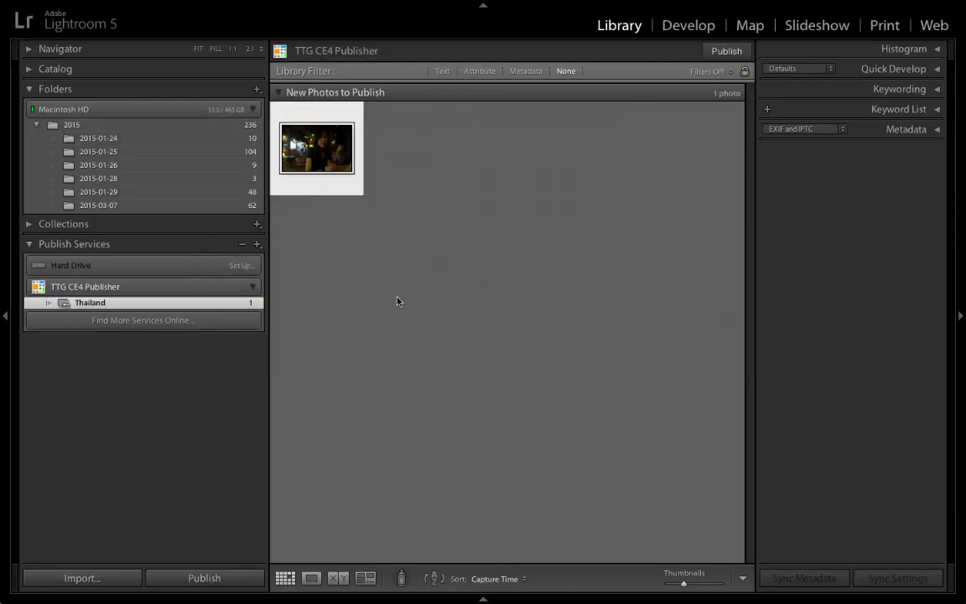
{"action": "key", "text": "super+Tab"}
{"action": "key", "text": "super+Tab"}
{"action": "left_click", "coordinate": [723, 52]}
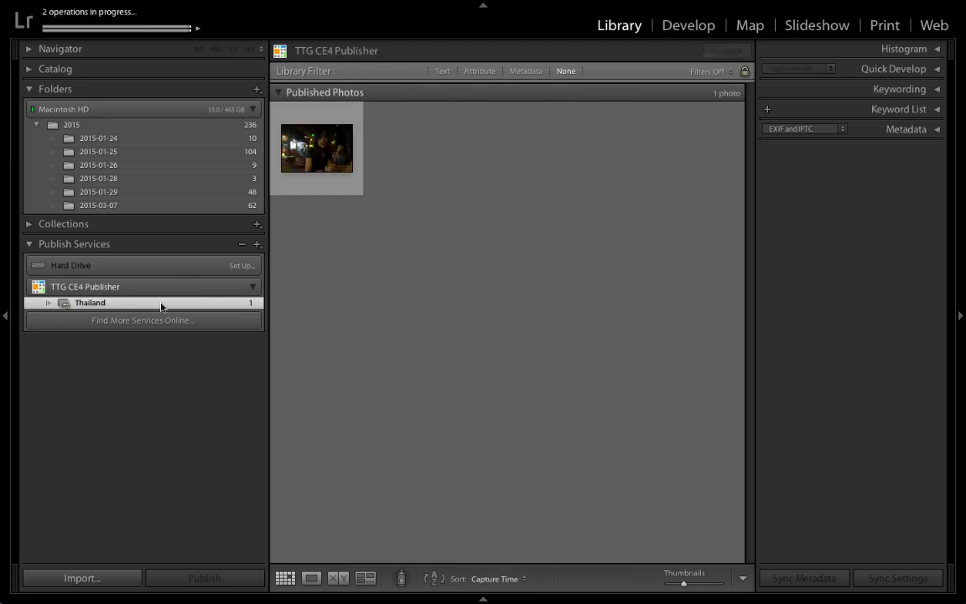
{"action": "right_click", "coordinate": [98, 304]}
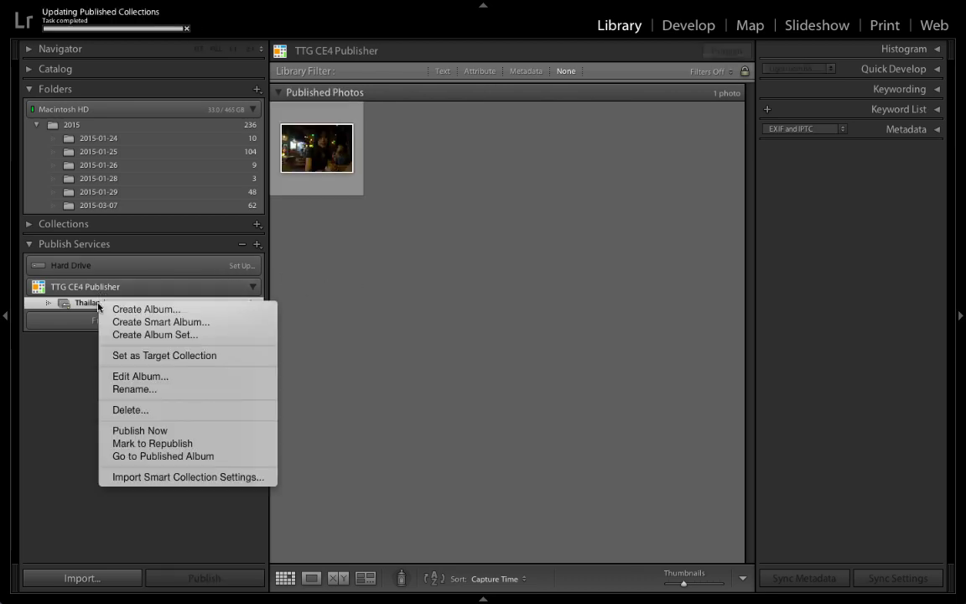
View the published Thailand album, then open it from the site's Galleries page.
{"action": "left_click", "coordinate": [180, 458]}
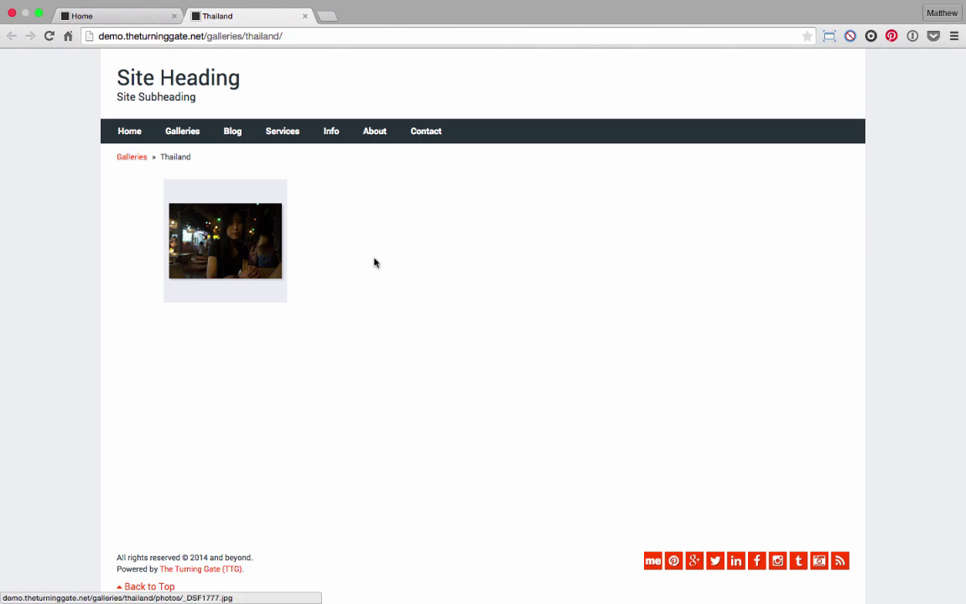
{"action": "left_click", "coordinate": [305, 16]}
{"action": "left_click", "coordinate": [177, 134]}
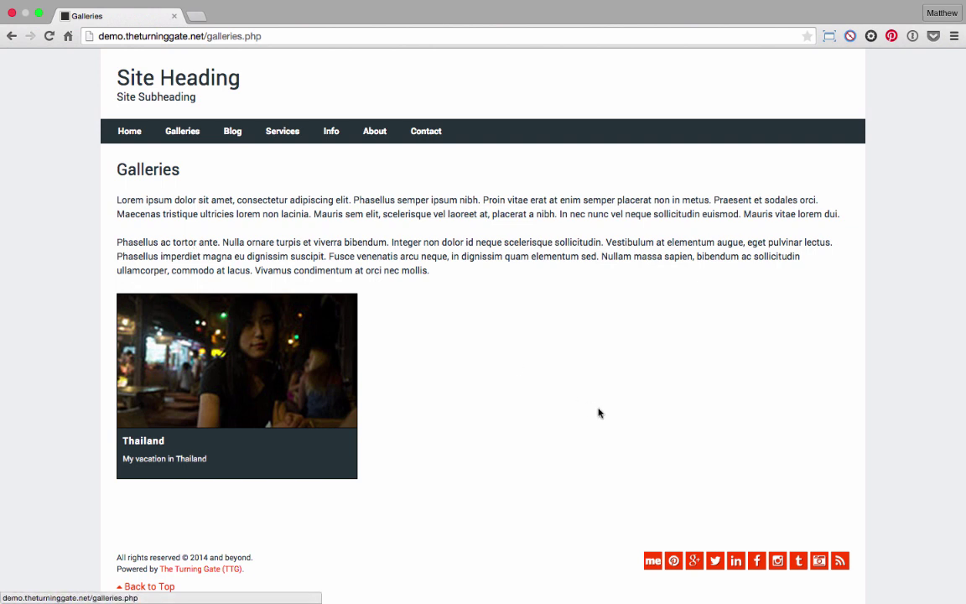
{"action": "left_click", "coordinate": [273, 318]}
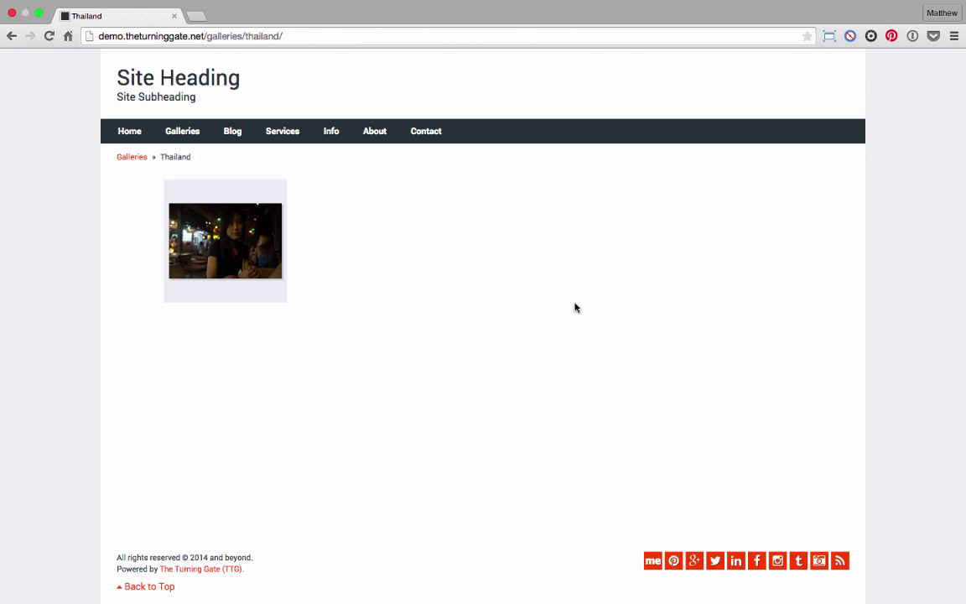
Switch via Coda back to the Safari presentation.
{"action": "key", "text": "super+Tab"}
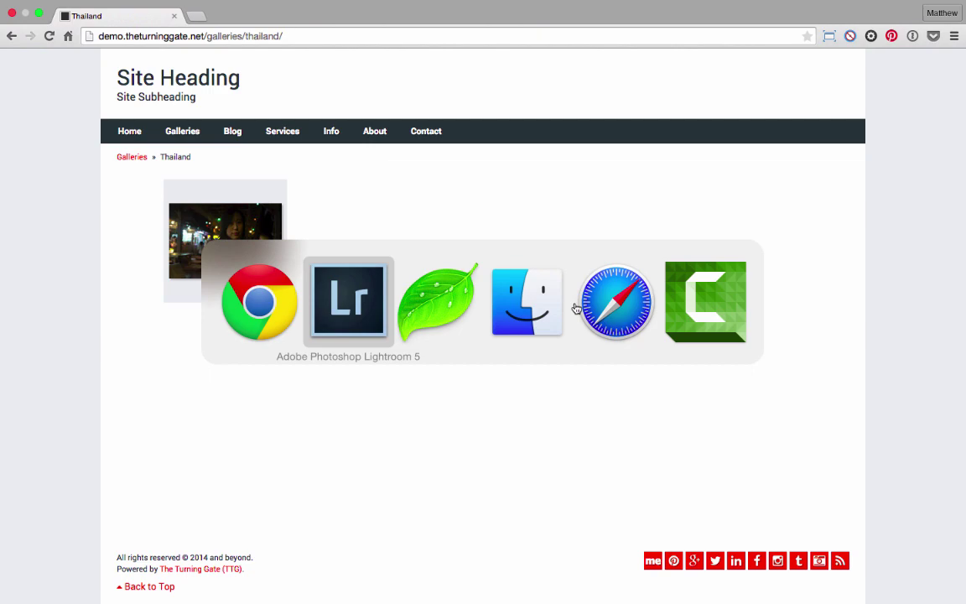
{"action": "key", "text": "super+Tab"}
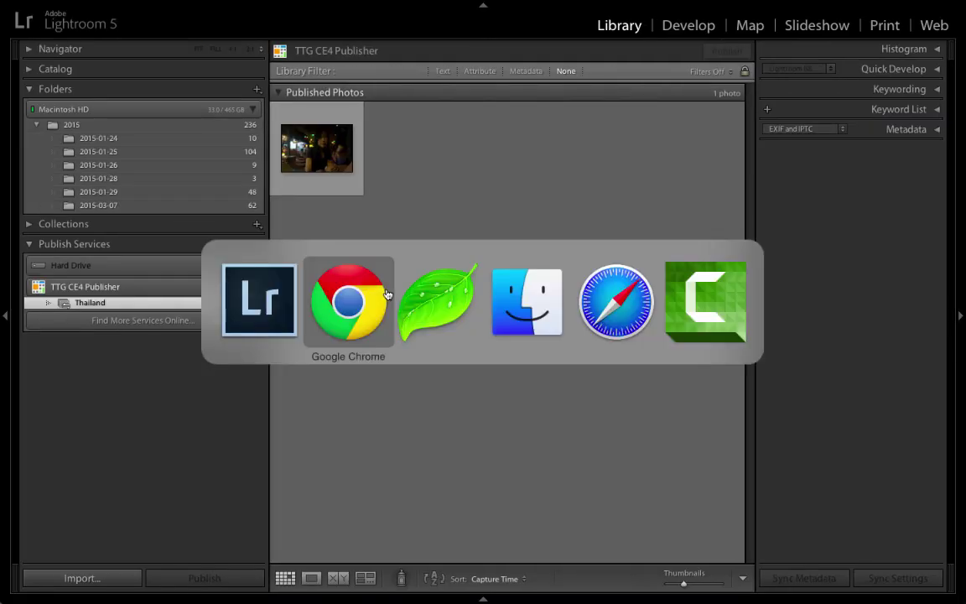
{"action": "left_click", "coordinate": [434, 300]}
{"action": "key", "text": "super+Tab"}
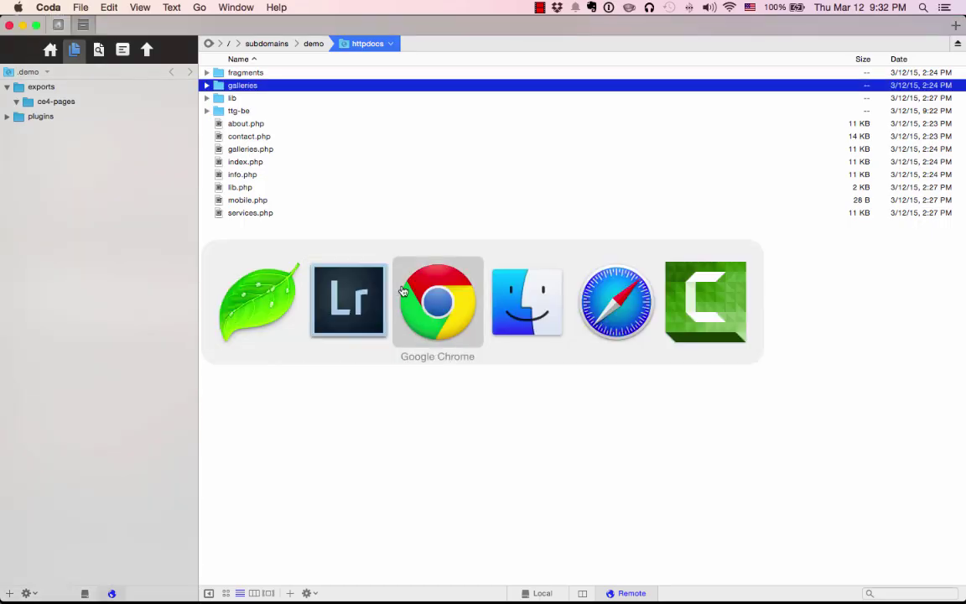
{"action": "left_click", "coordinate": [616, 302]}
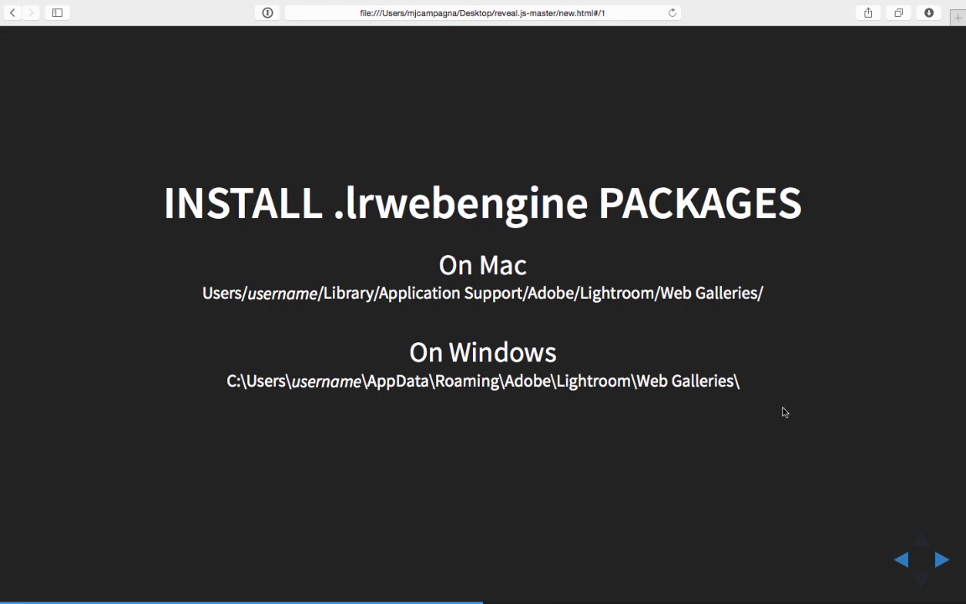
Advance the Safari slideshow to the GOT QUESTIONS? slide linking community.theturninggate.net.
{"action": "left_click", "coordinate": [938, 559]}
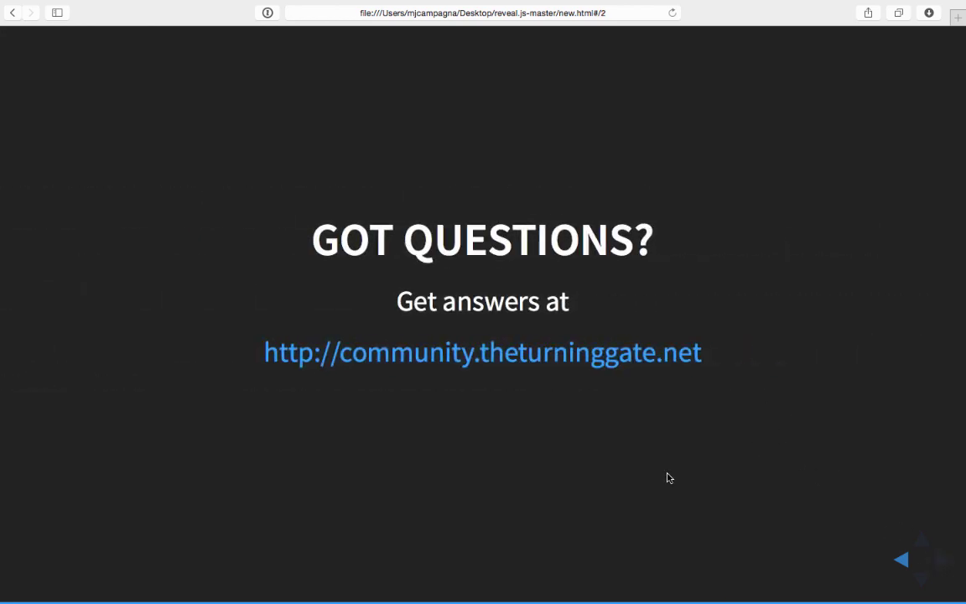